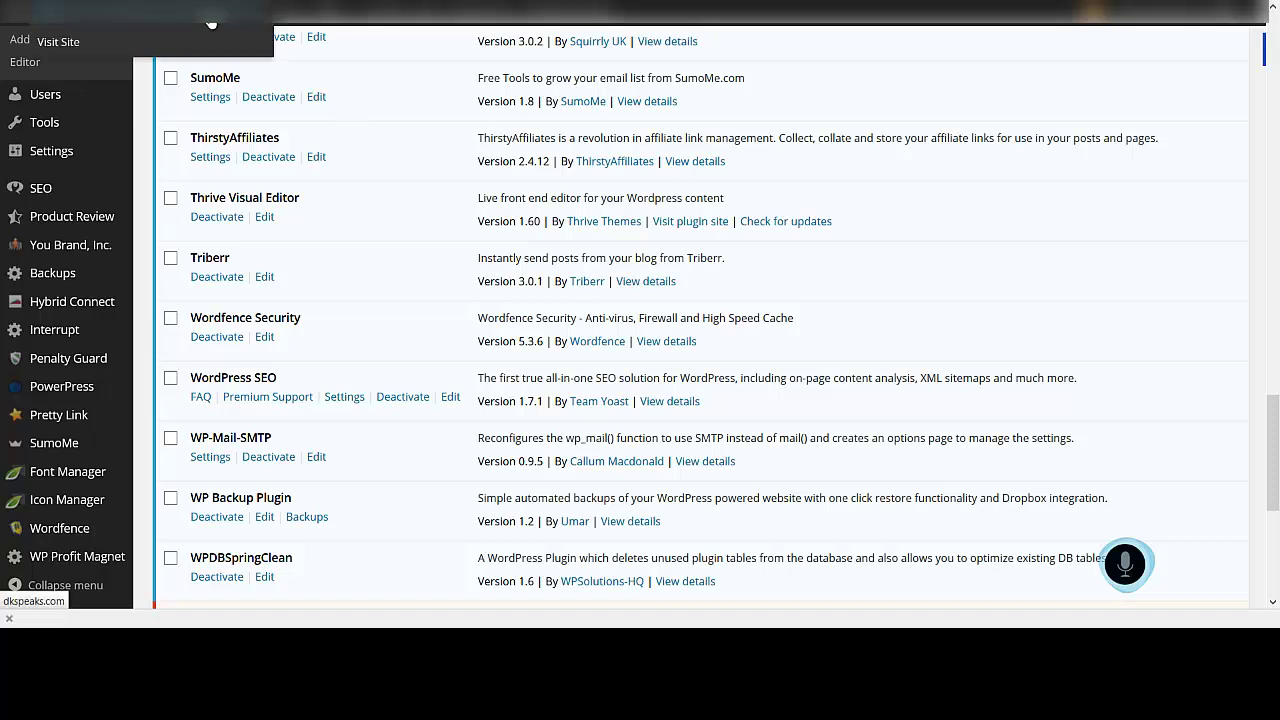
# - Open the live blog in a new browser tab and look through its homepage posts and sidebar, dismissing the newsletter signup popup
pyautogui.rightClick(211, 22)
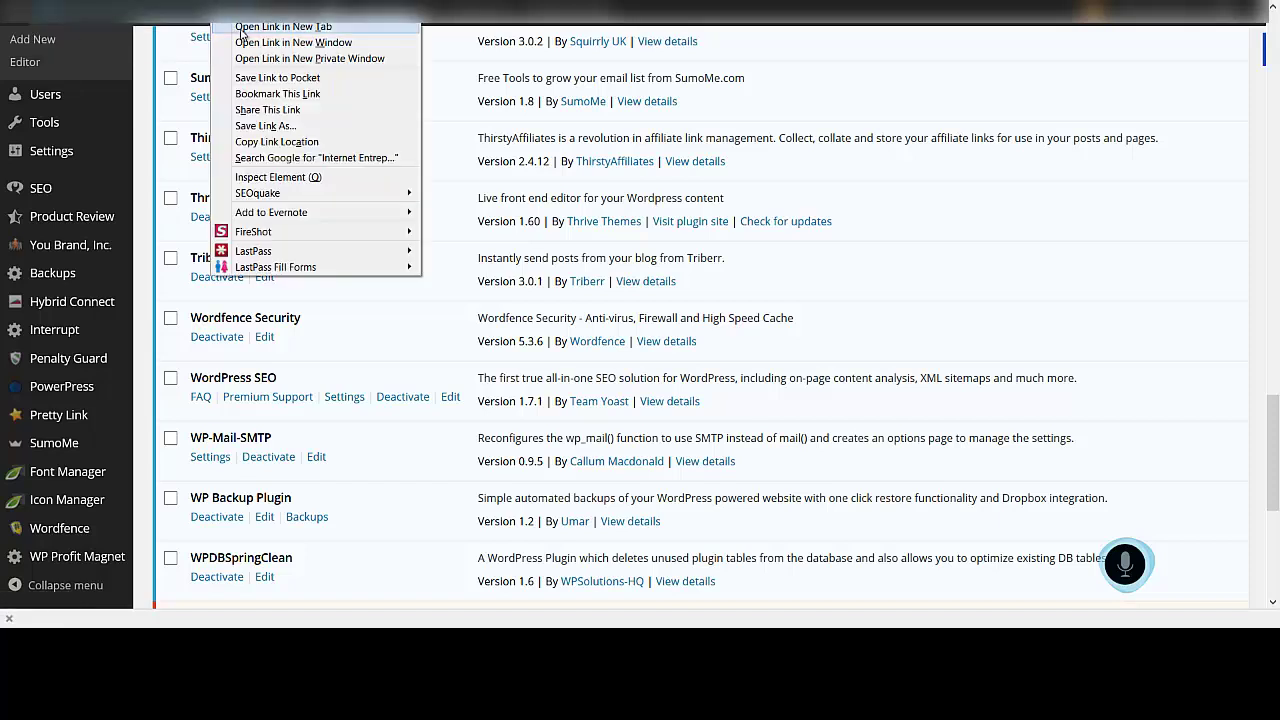
pyautogui.click(236, 28)
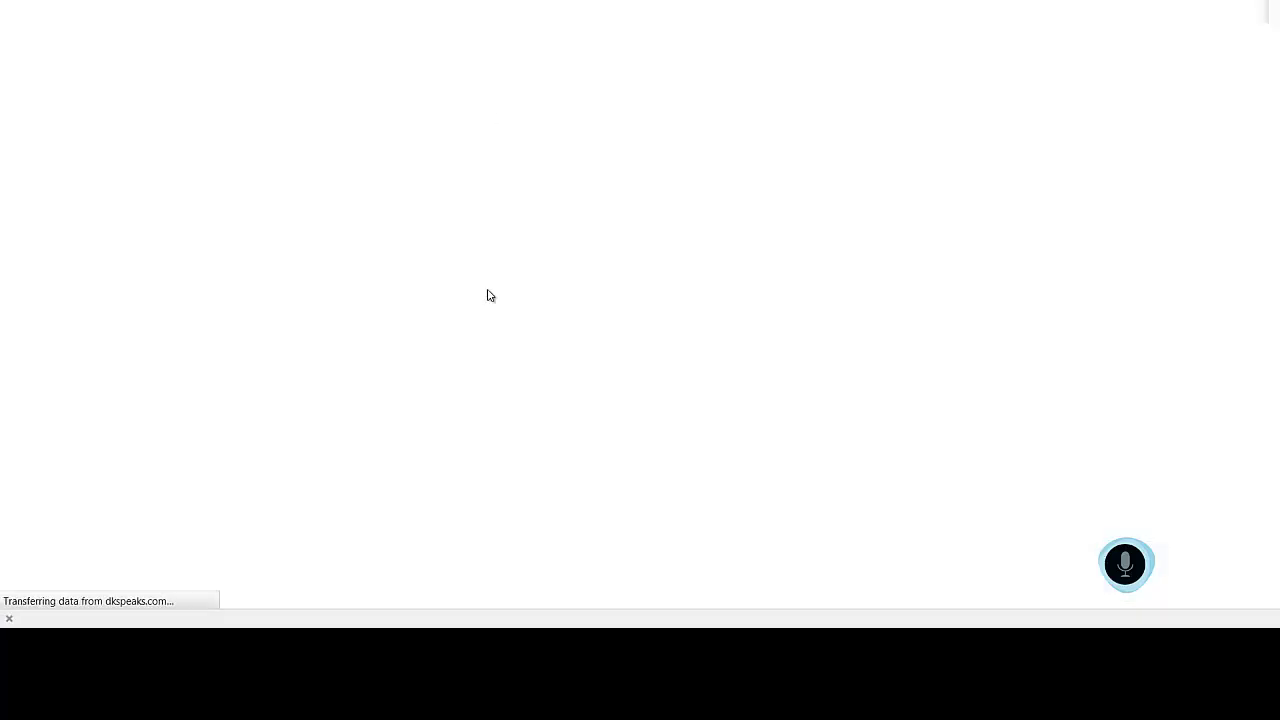
pyautogui.scroll(-2, 486, 300)
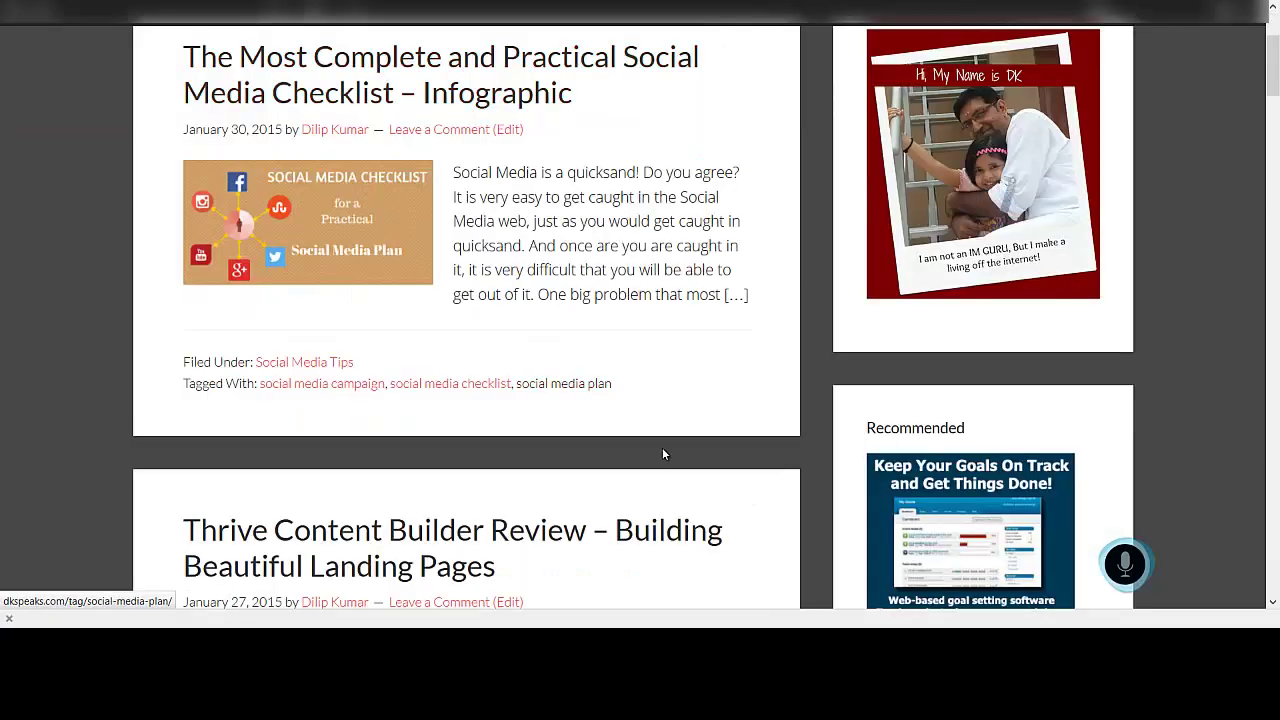
pyautogui.scroll(-8, 675, 348)
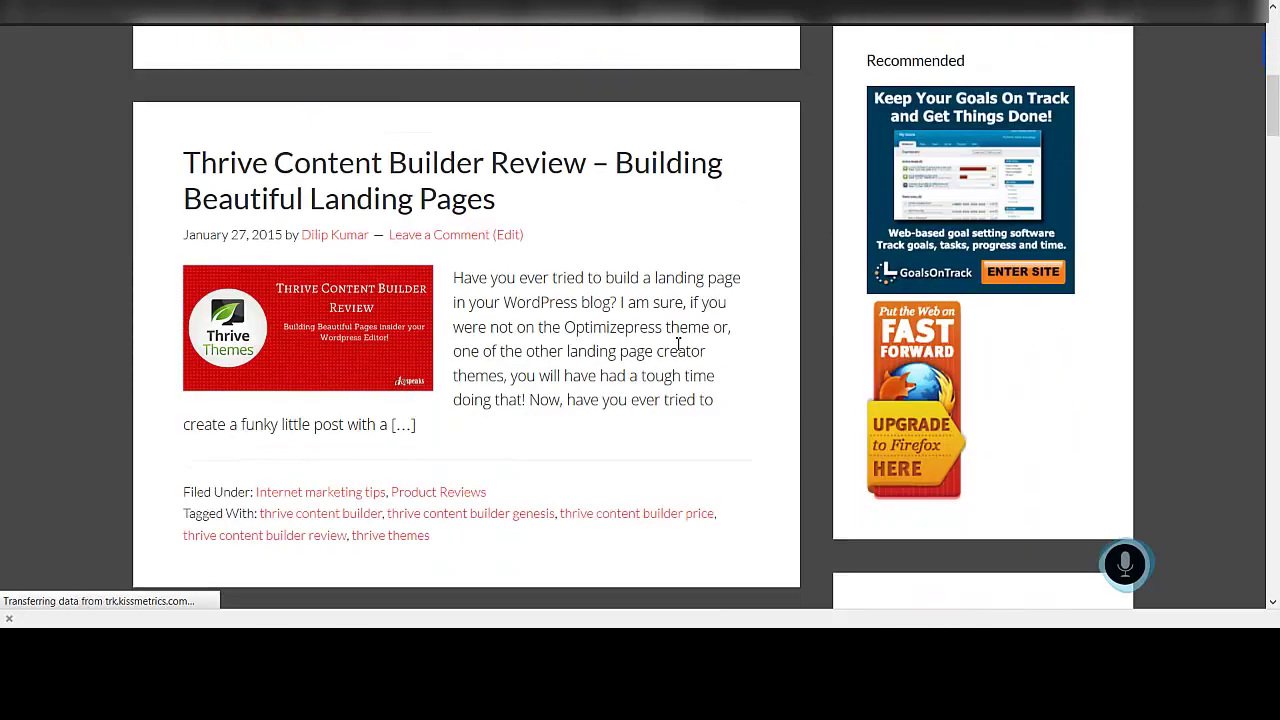
pyautogui.scroll(-17, 678, 344)
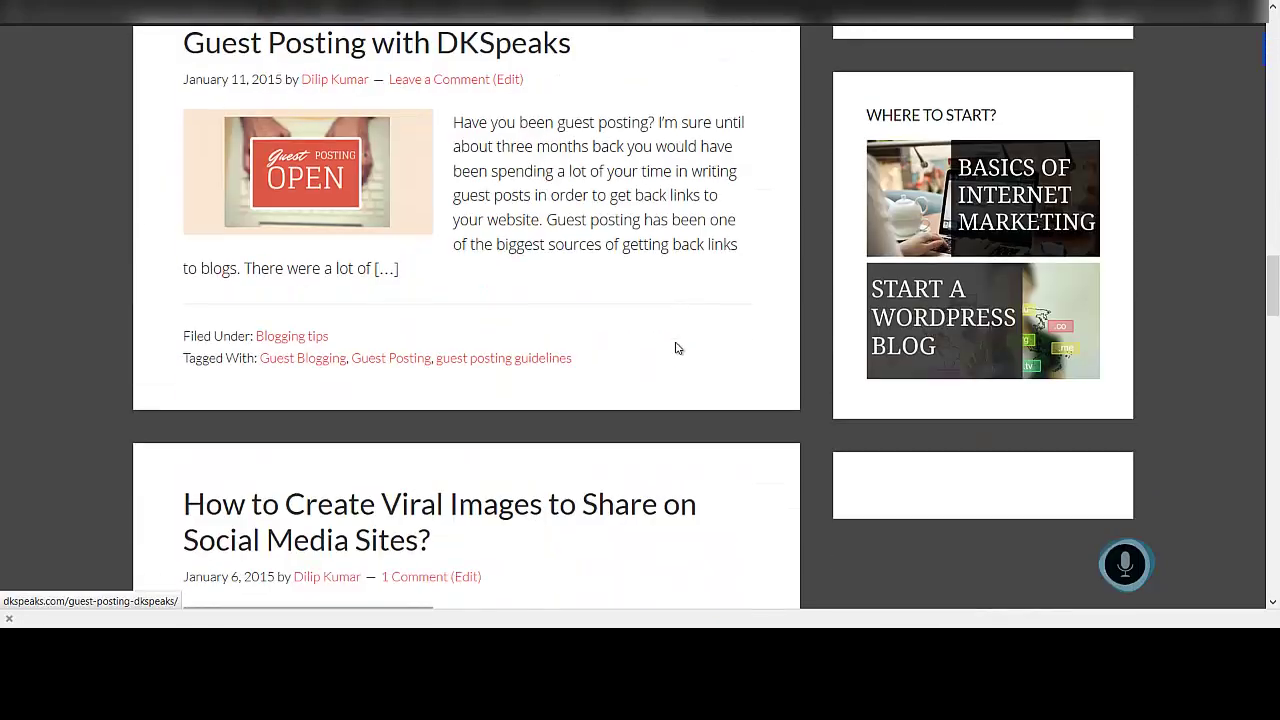
pyautogui.scroll(-15, 675, 348)
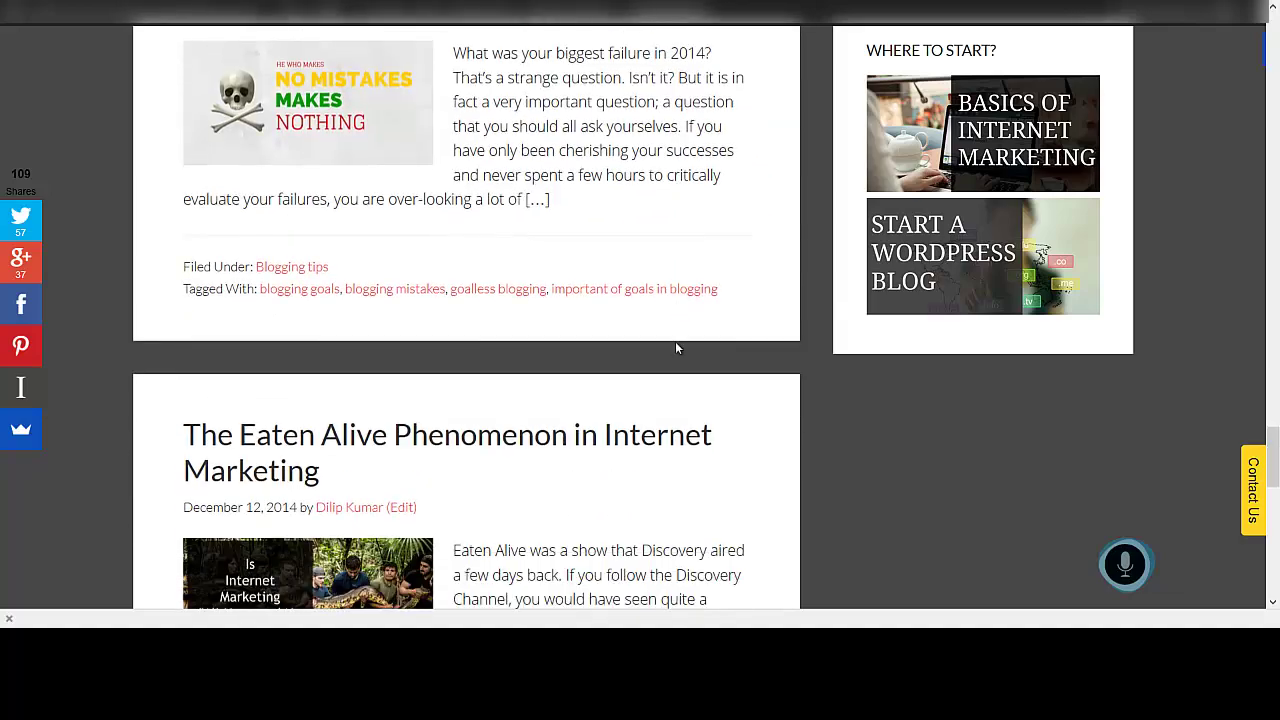
pyautogui.scroll(-6, 675, 348)
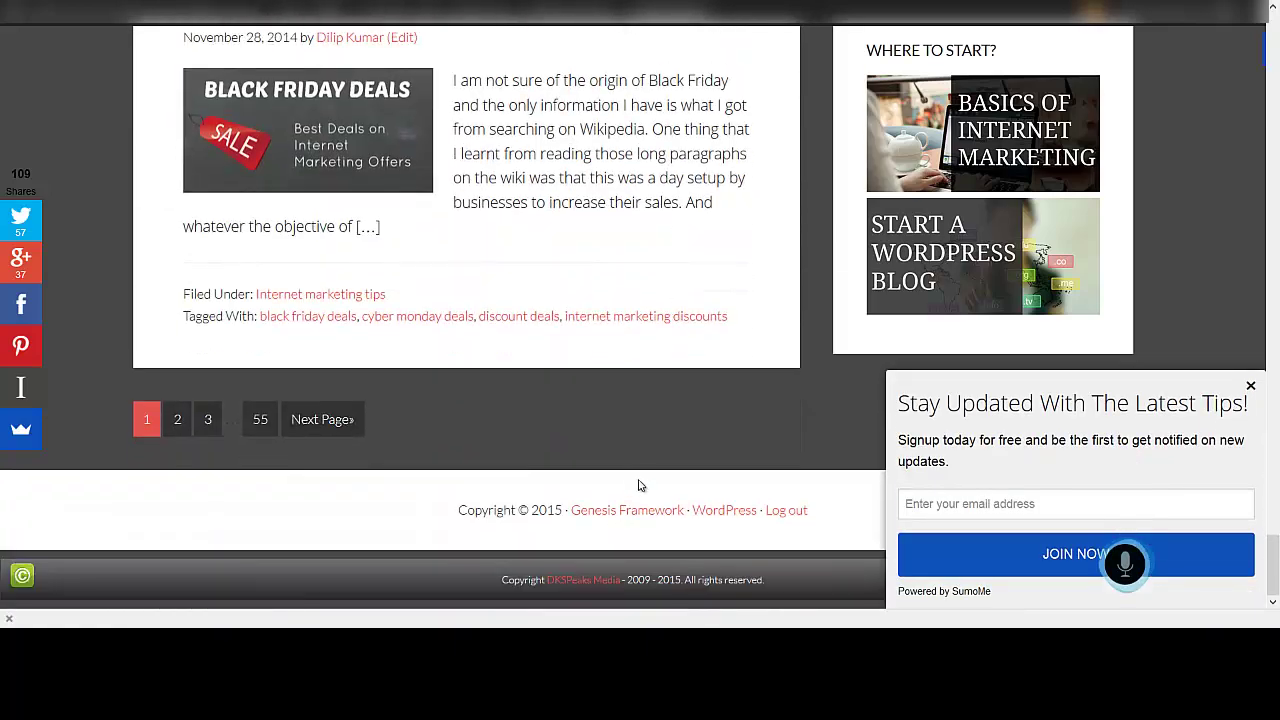
pyautogui.scroll(1, 623, 433)
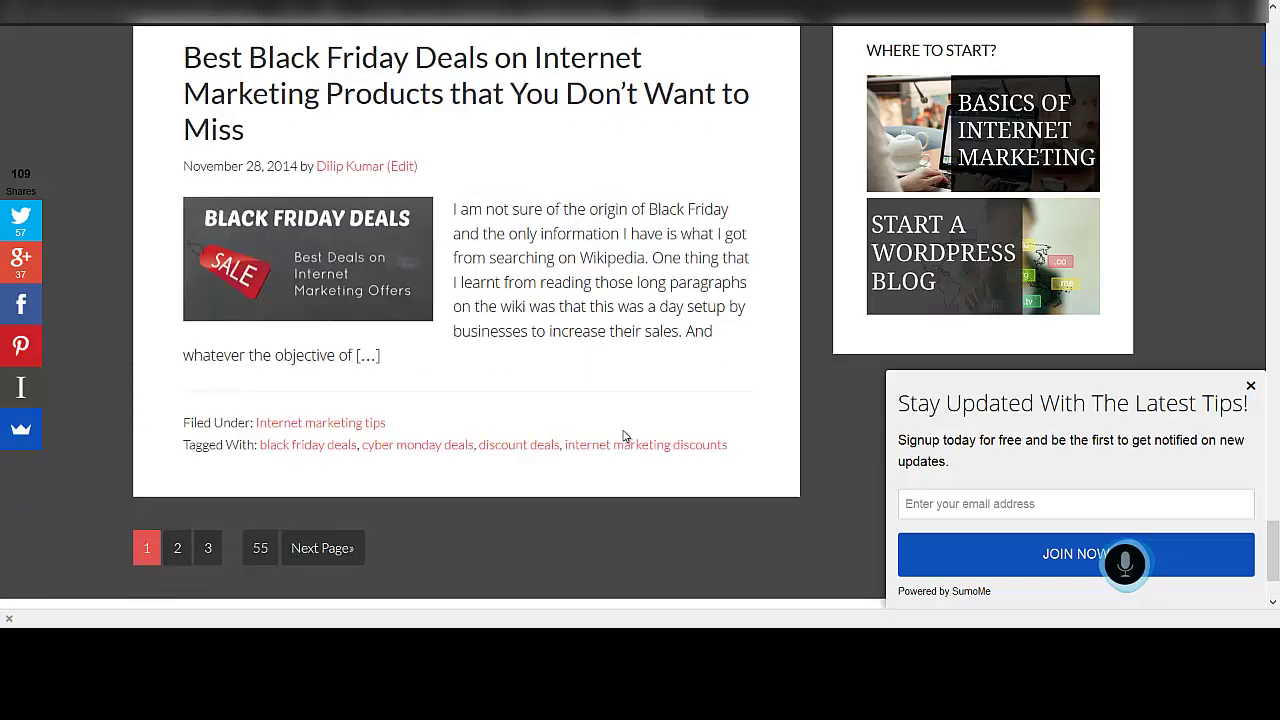
pyautogui.scroll(12, 623, 436)
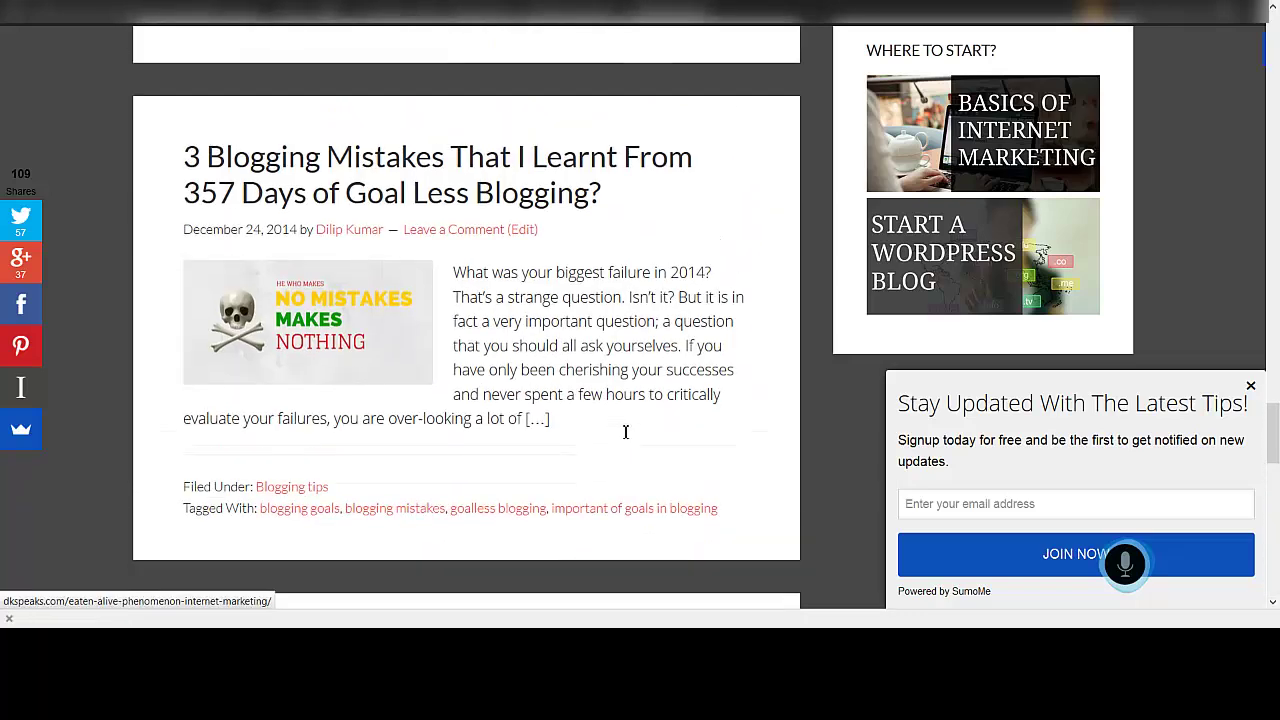
pyautogui.click(1250, 387)
pyautogui.moveTo(930, 250)
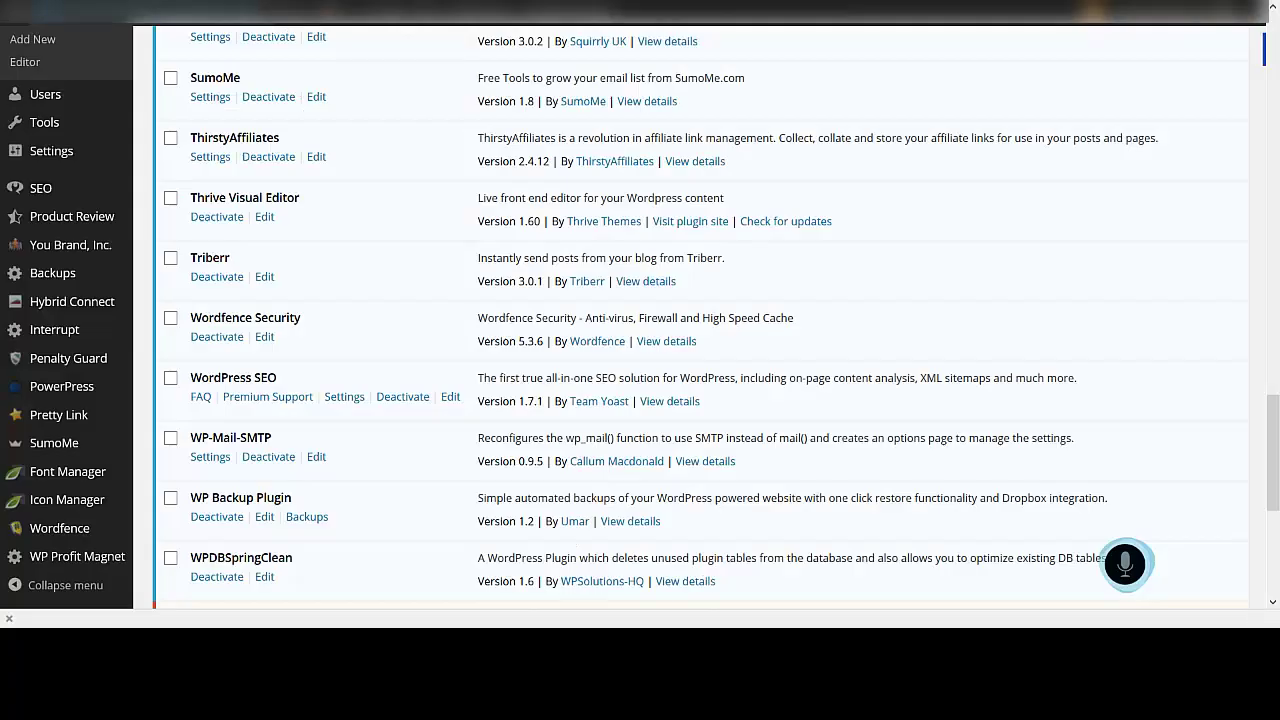
# - Open the form for adding a new WordPress page in a separate browser tab and switch to it
pyautogui.scroll(3, 406, 152)
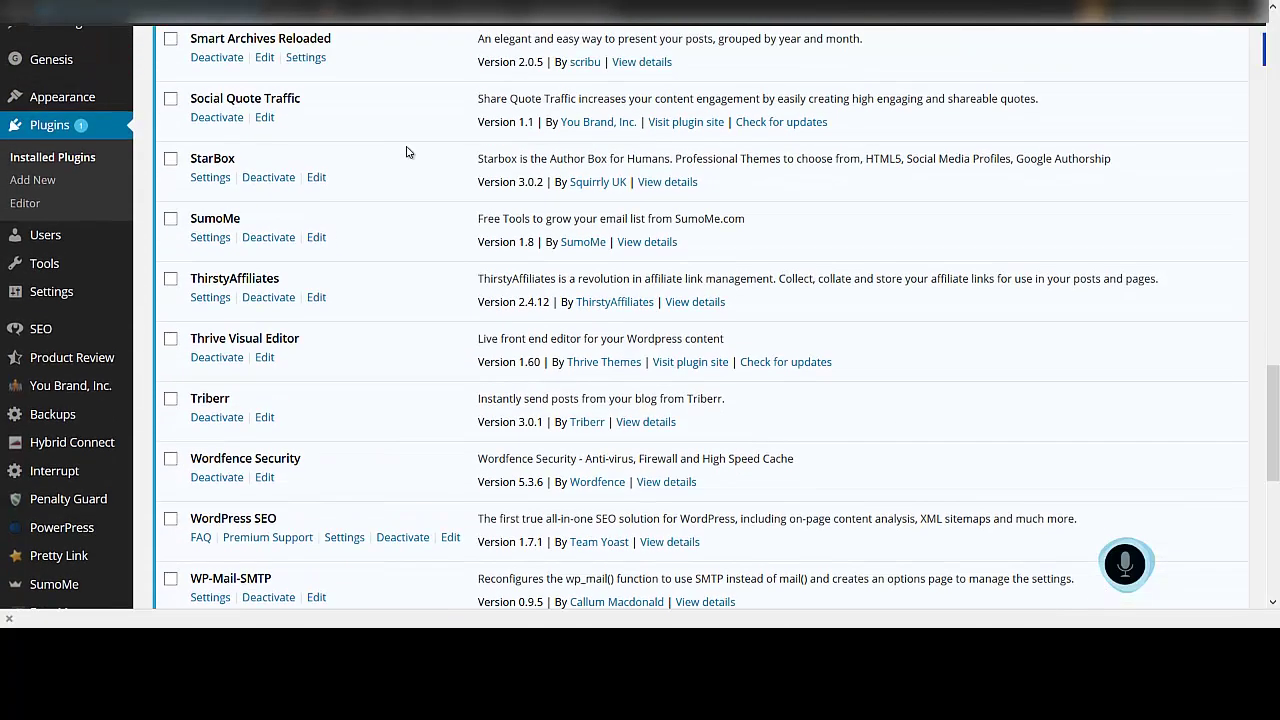
pyautogui.scroll(2, 406, 152)
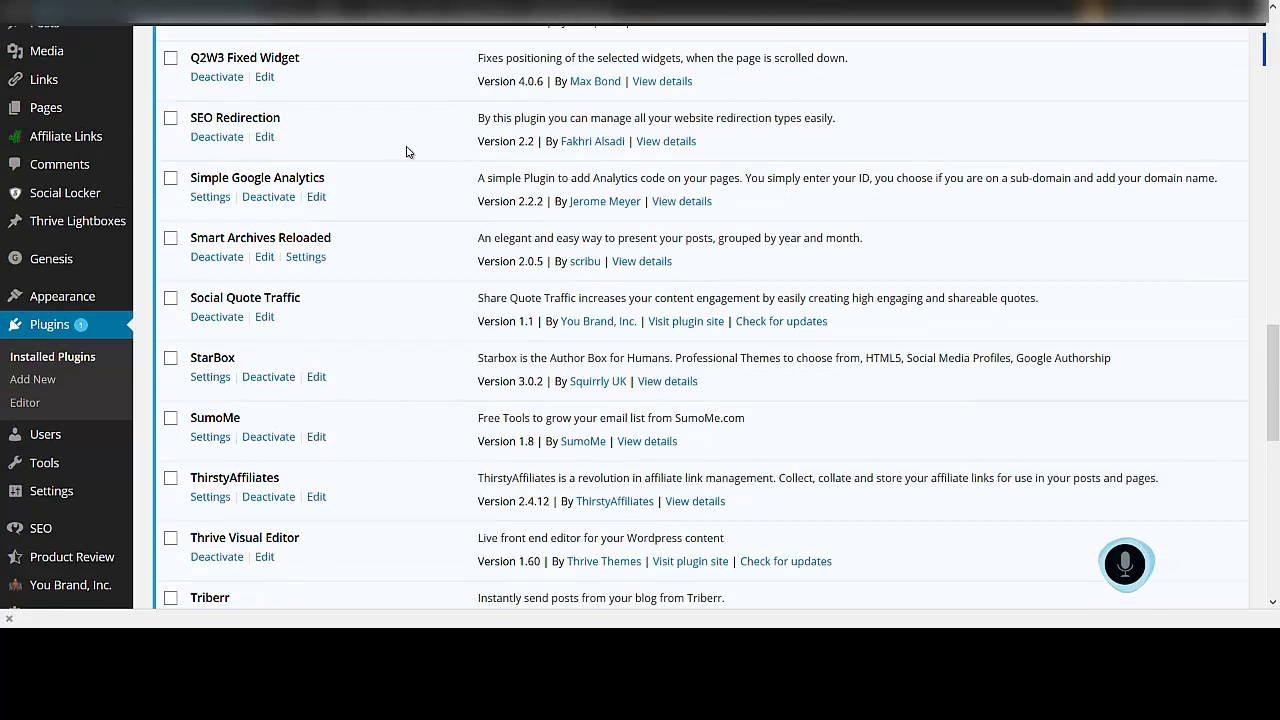
pyautogui.scroll(1, 406, 152)
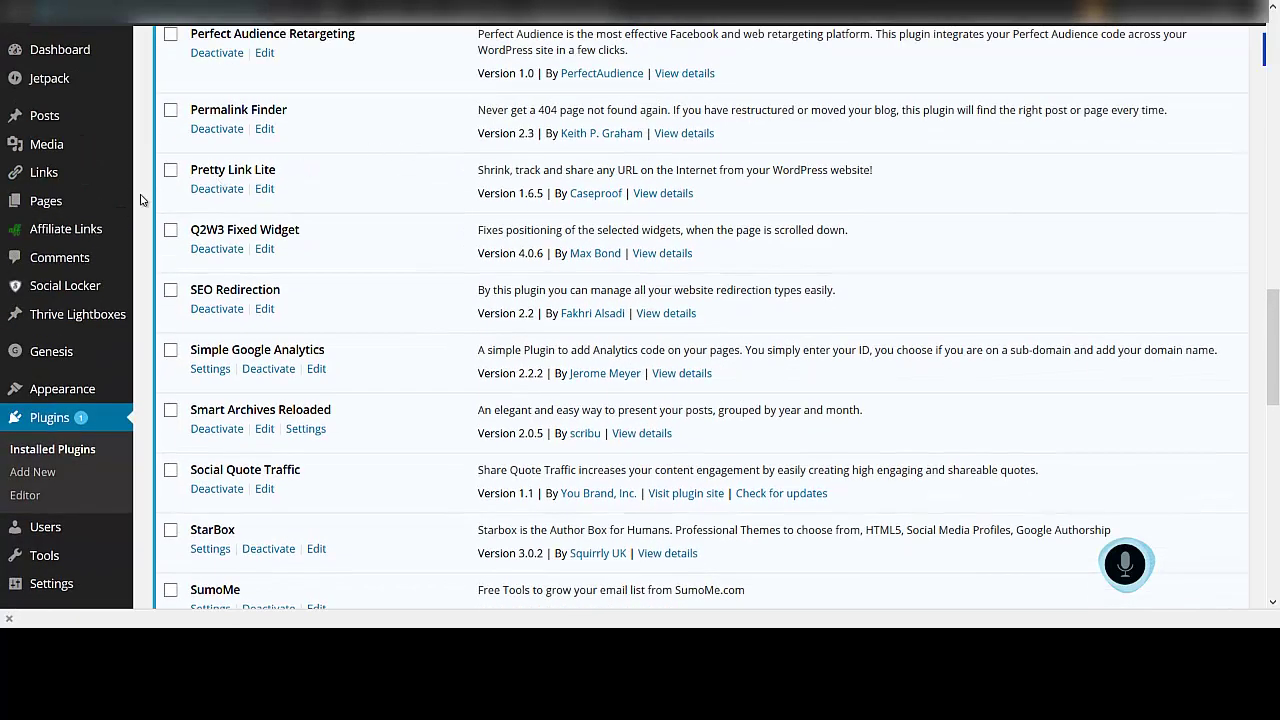
pyautogui.moveTo(87, 205)
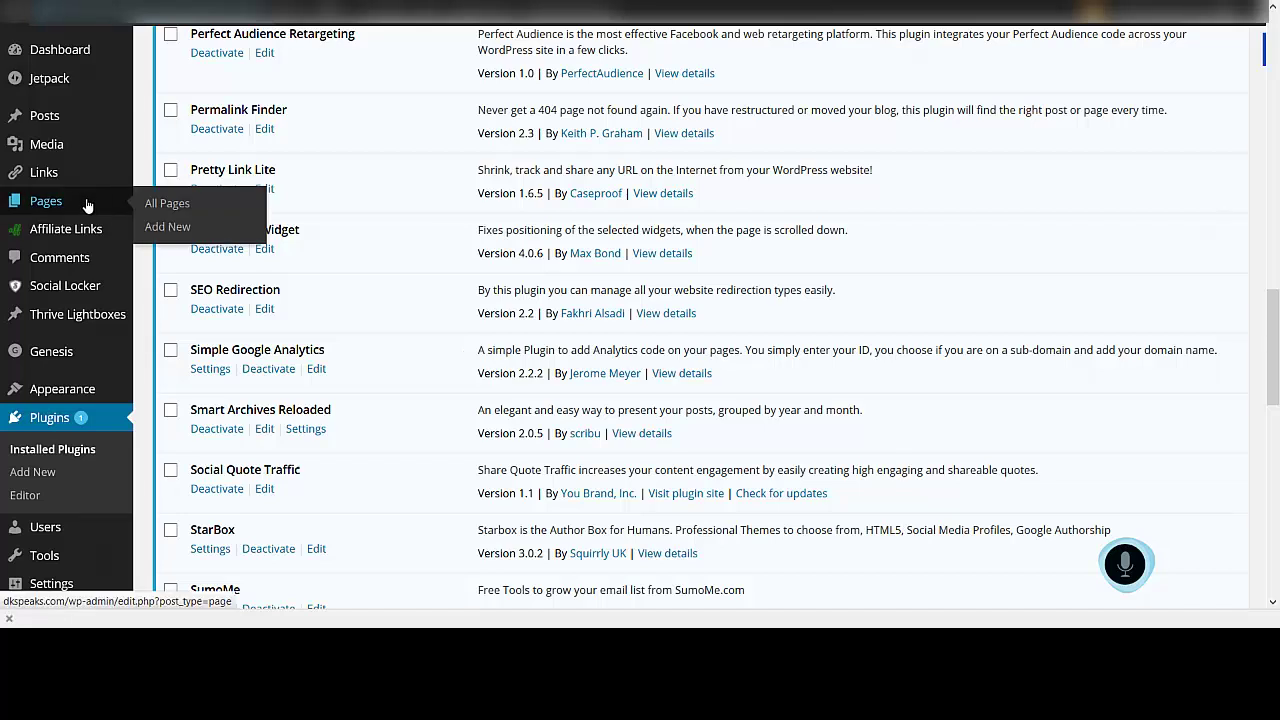
pyautogui.rightClick(175, 228)
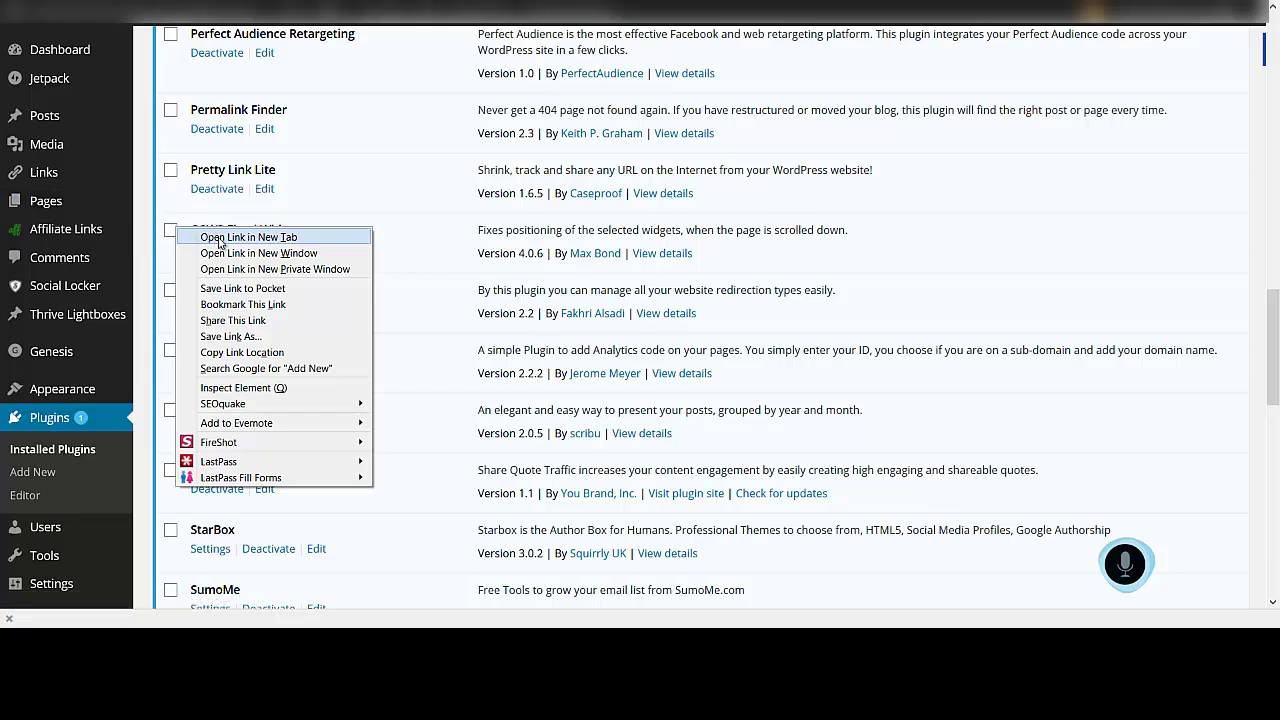
pyautogui.click(220, 240)
pyautogui.hotkey('ctrl', 'Tab')
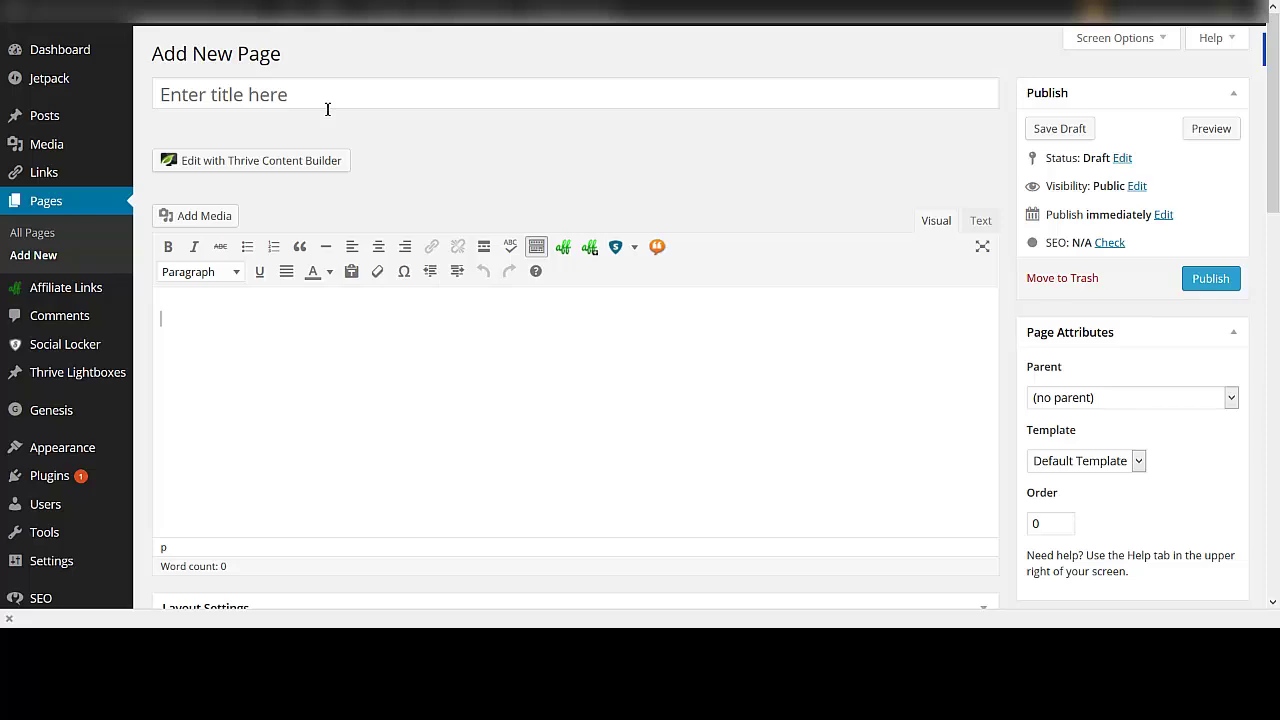
# - Title the new page "Search Engine Optimization" and save it as a draft
pyautogui.click(323, 92)
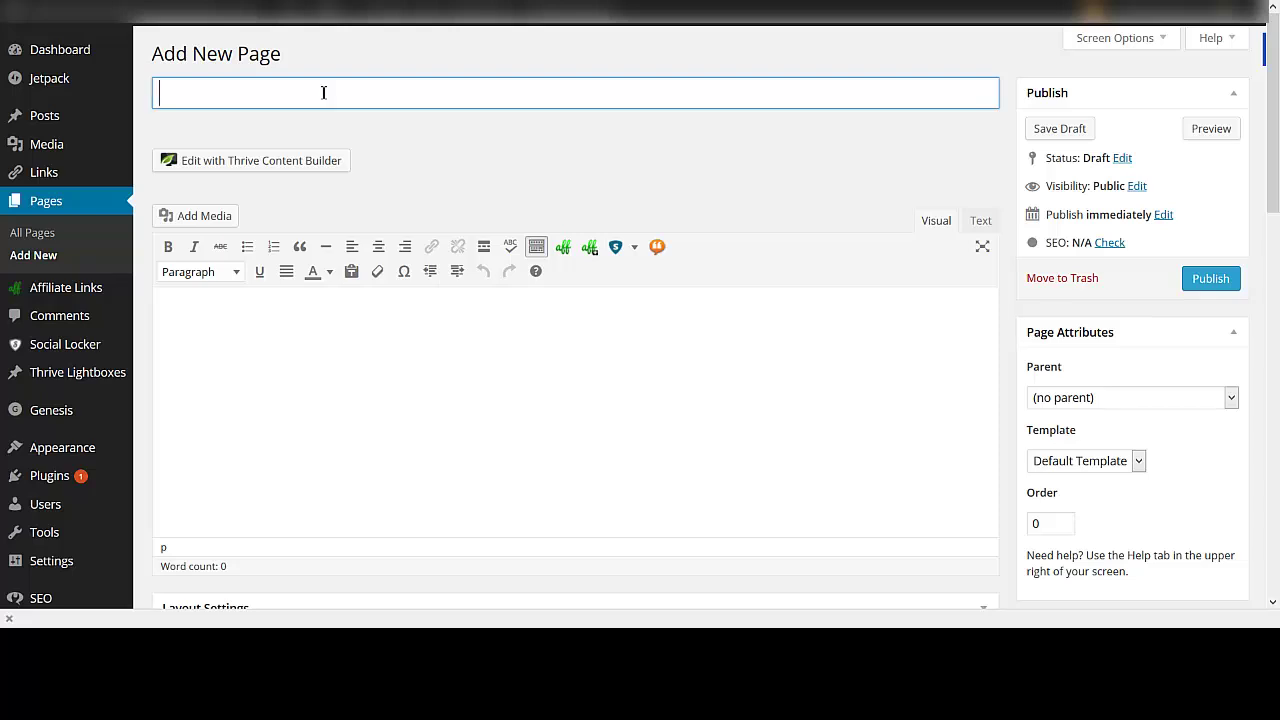
pyautogui.write('Search Engine Opti')
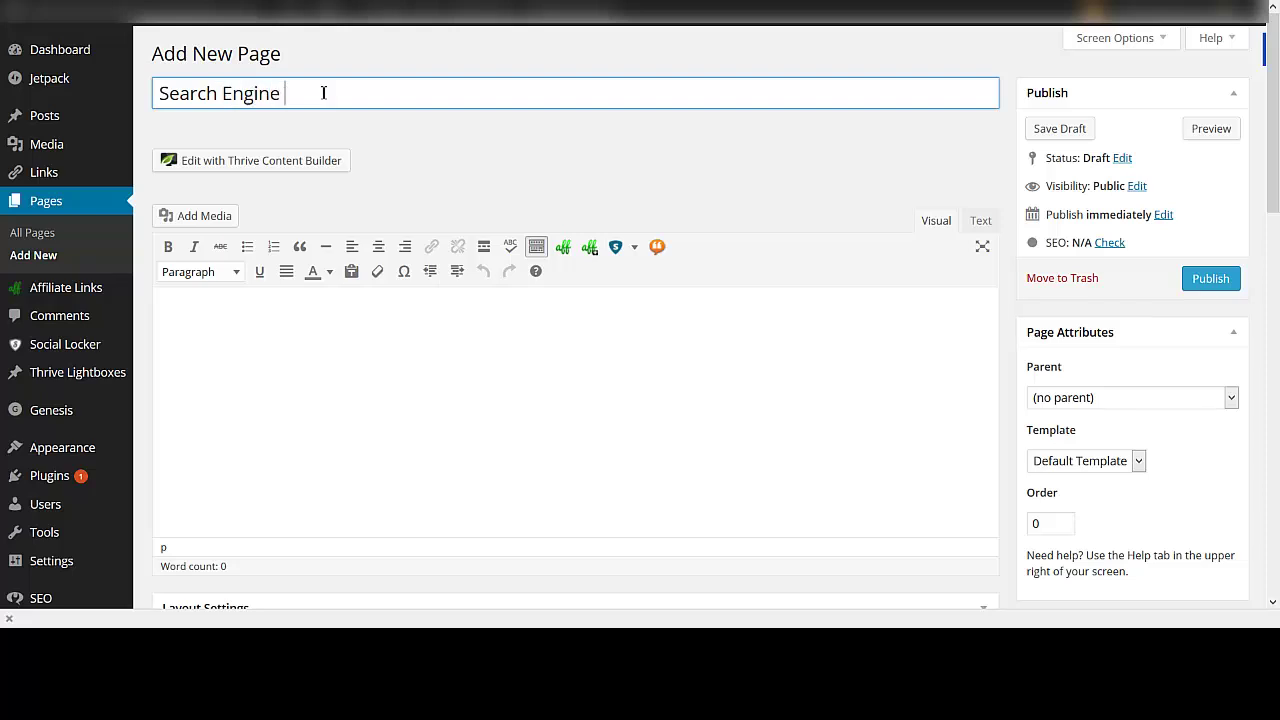
pyautogui.write('mization')
pyautogui.click(1066, 129)
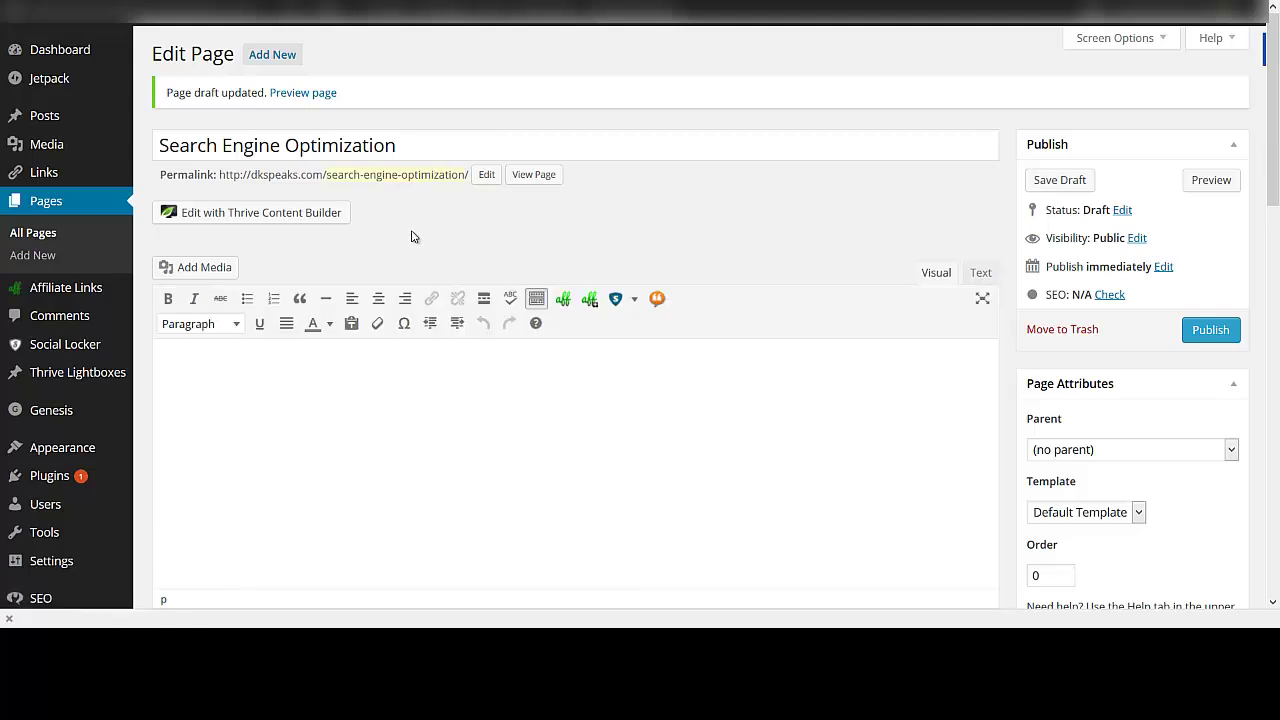
# - Open the page in Thrive Content Builder and load the default "Big Picture" landing page template
pyautogui.click(255, 218)
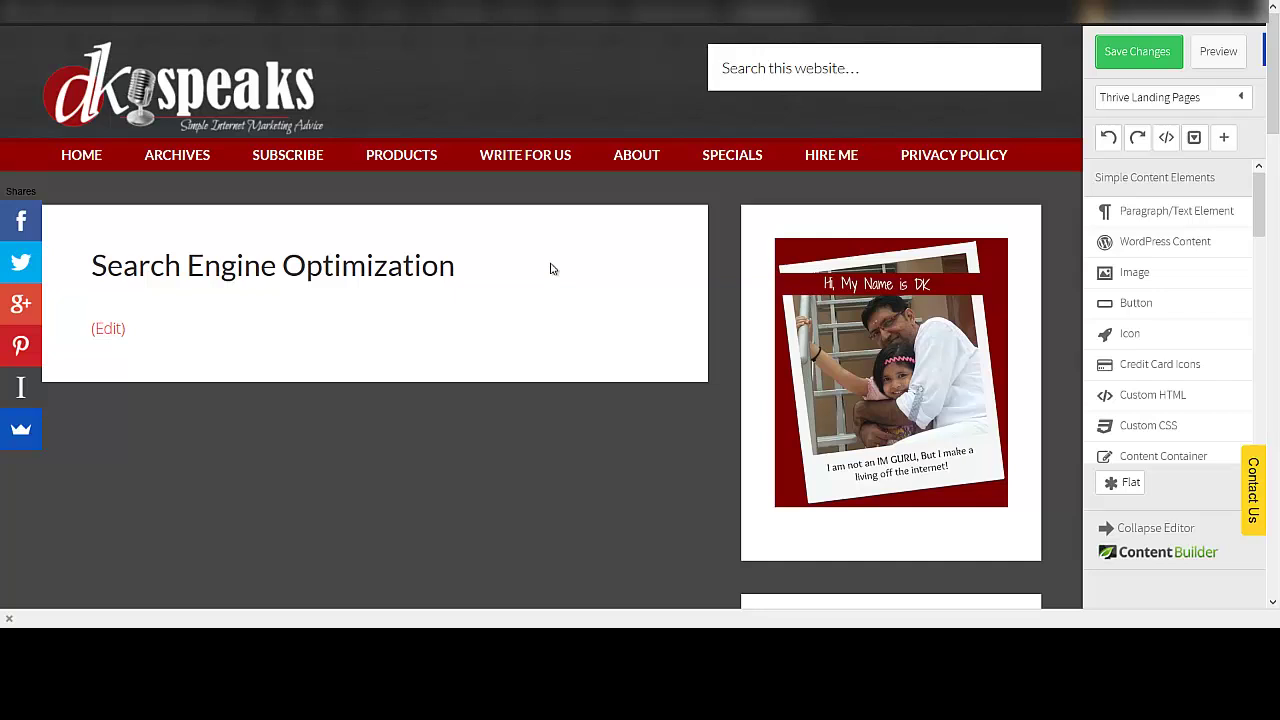
pyautogui.click(1242, 107)
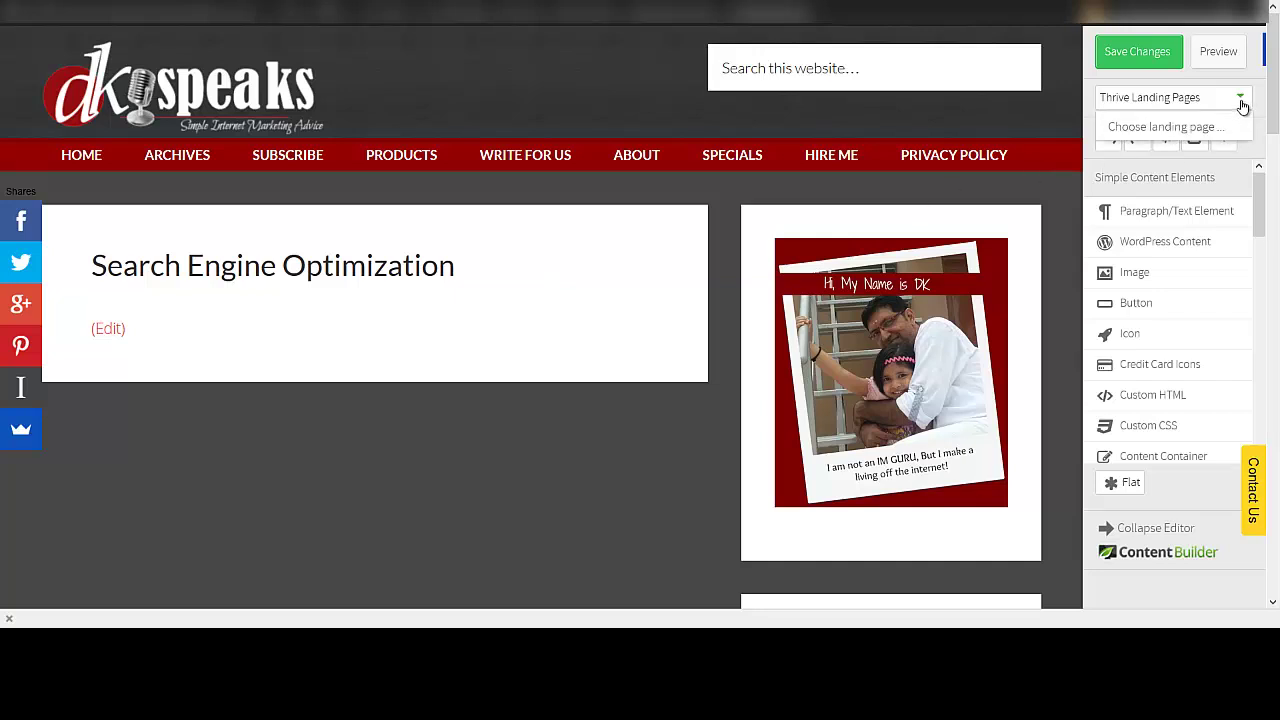
pyautogui.click(1182, 127)
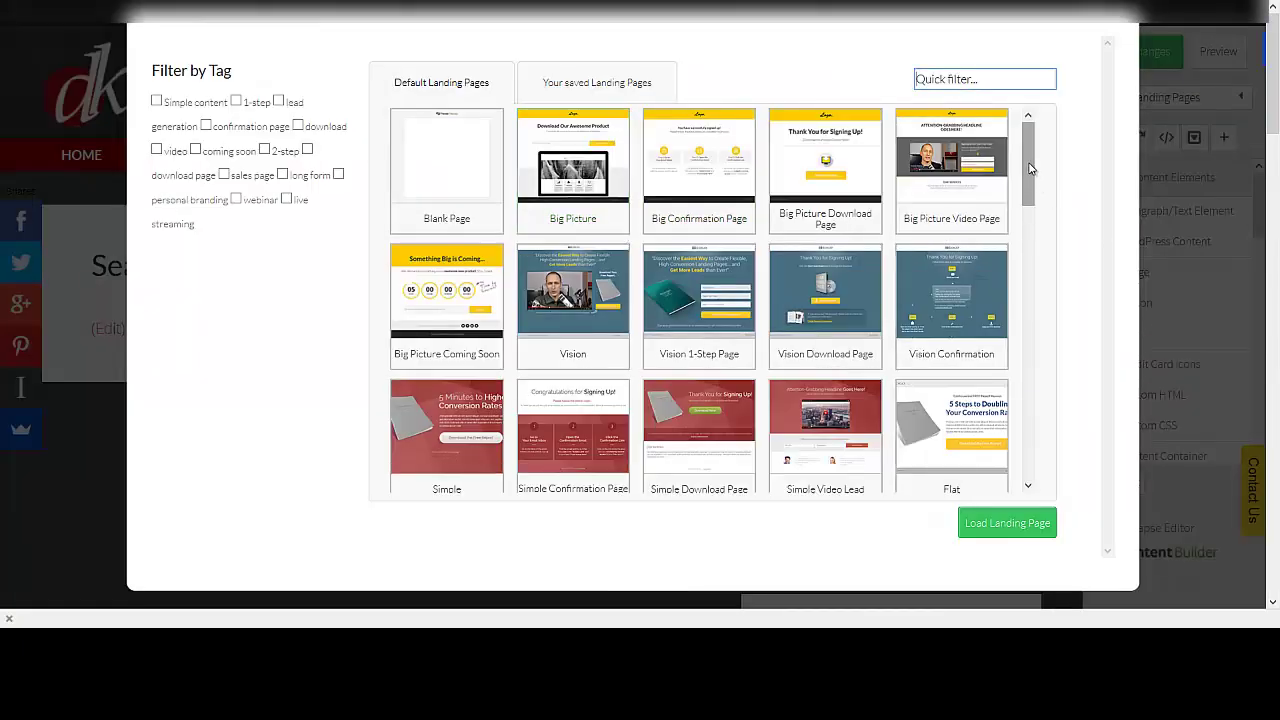
pyautogui.moveTo(1028, 165); pyautogui.dragTo(1035, 248)
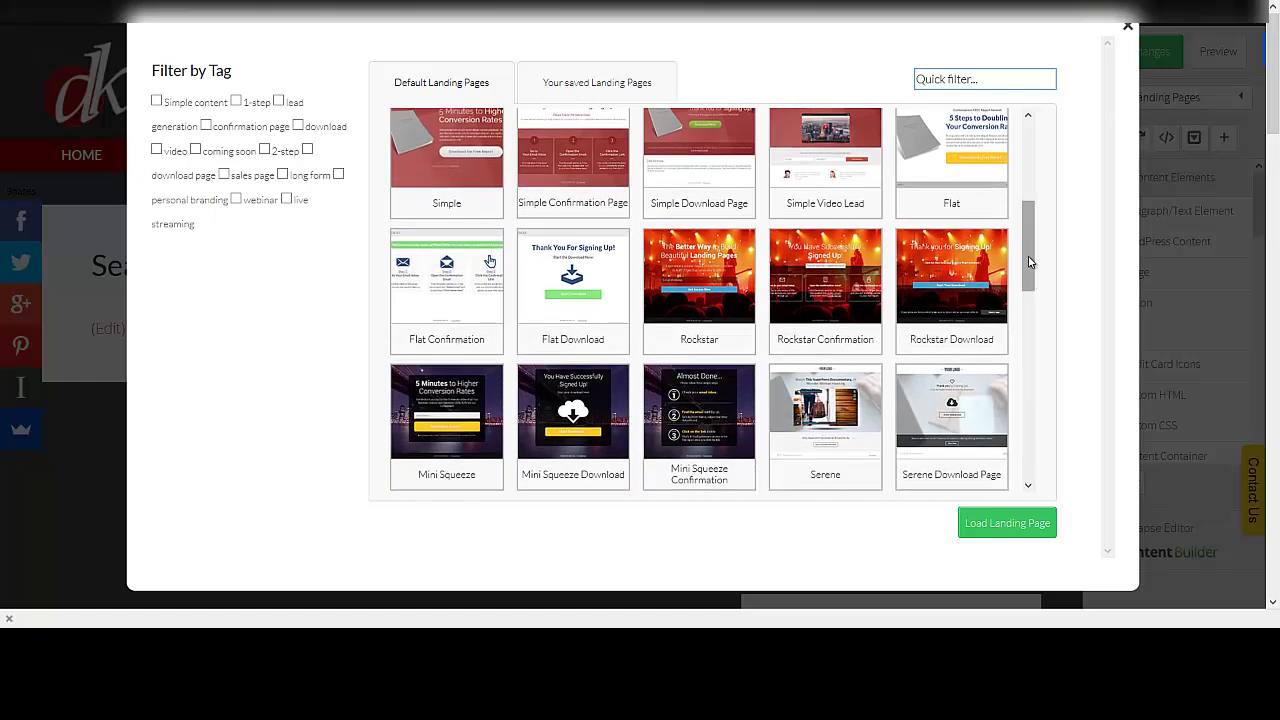
pyautogui.scroll(-1, 1029, 316)
pyautogui.moveTo(1028, 316); pyautogui.dragTo(1031, 271)
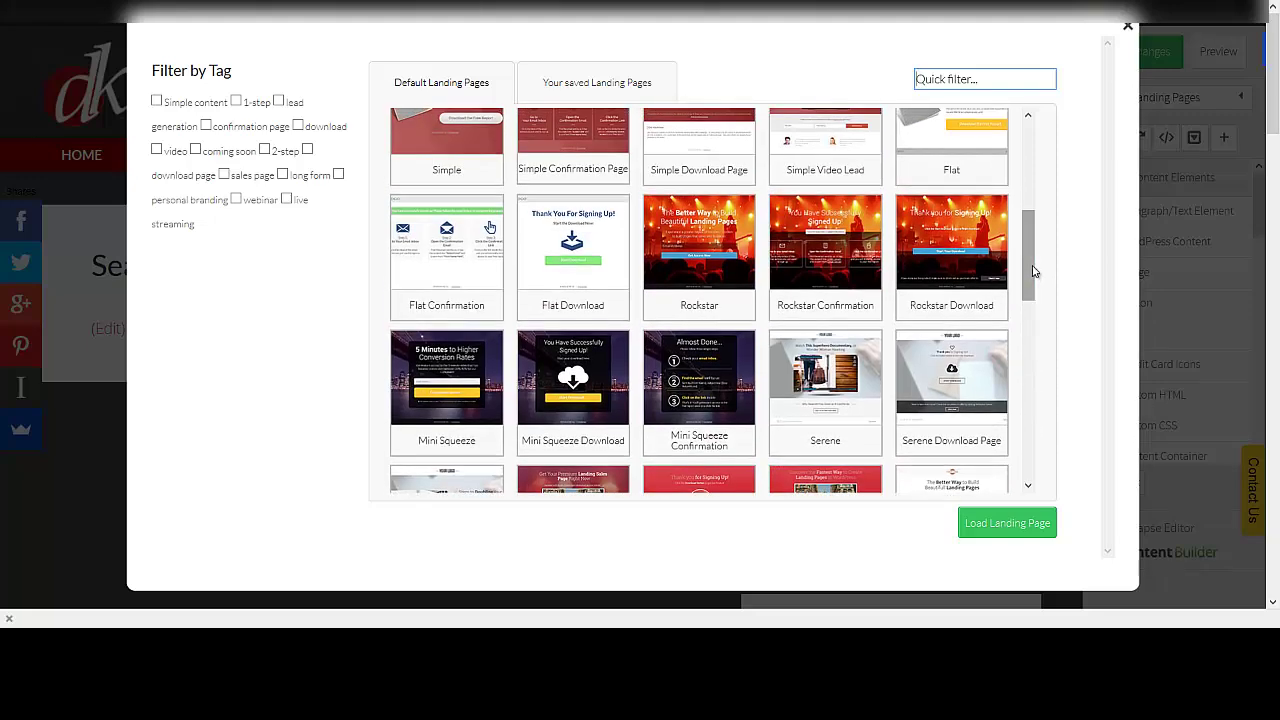
pyautogui.moveTo(1035, 180); pyautogui.dragTo(1029, 160)
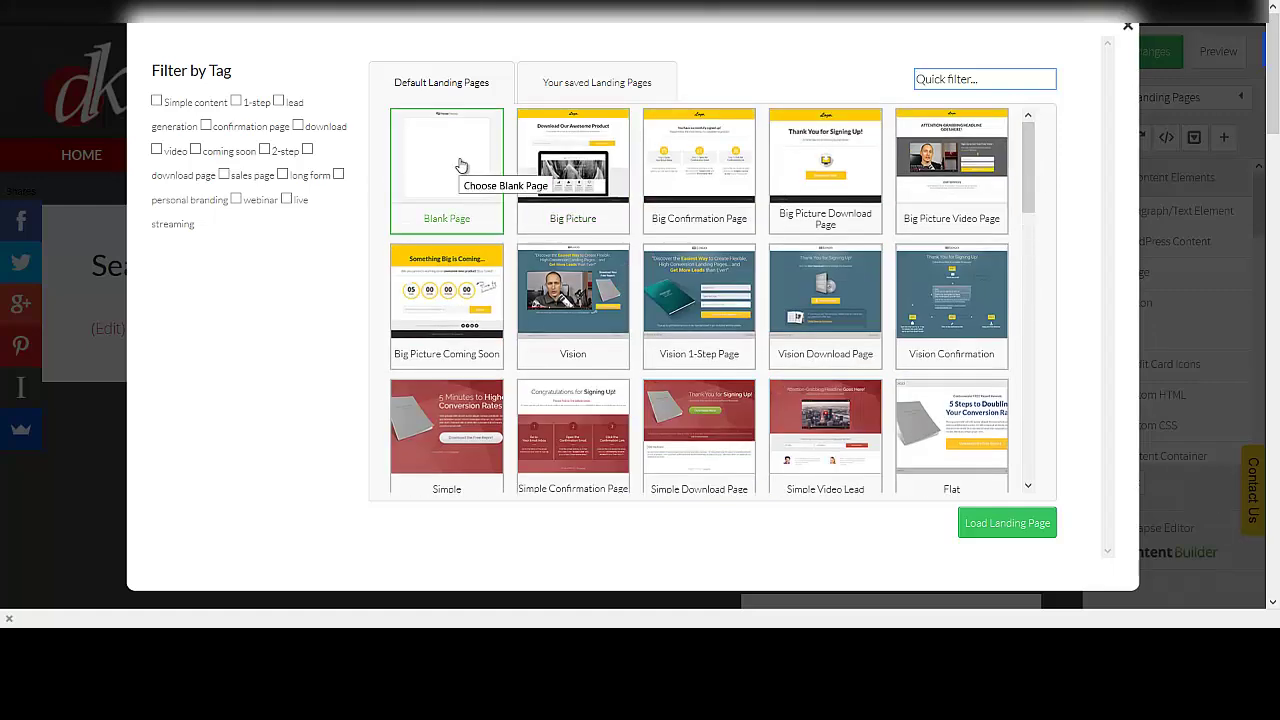
pyautogui.click(581, 172)
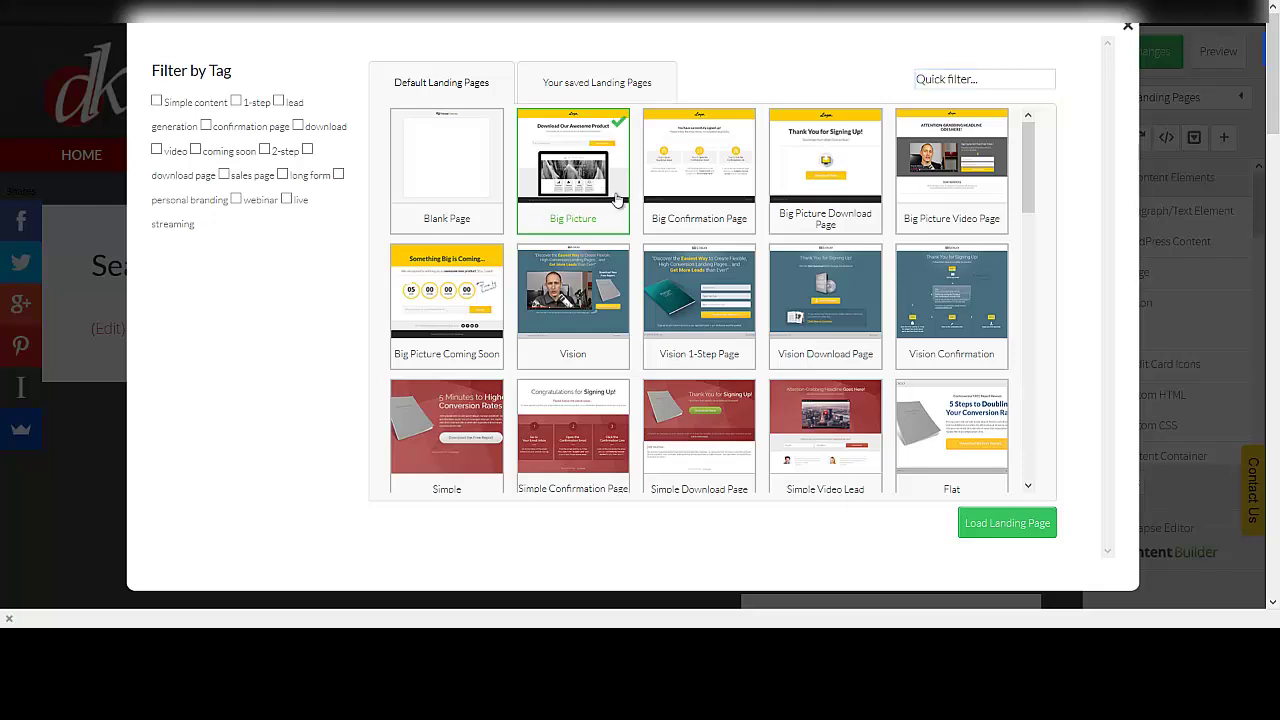
pyautogui.click(1005, 524)
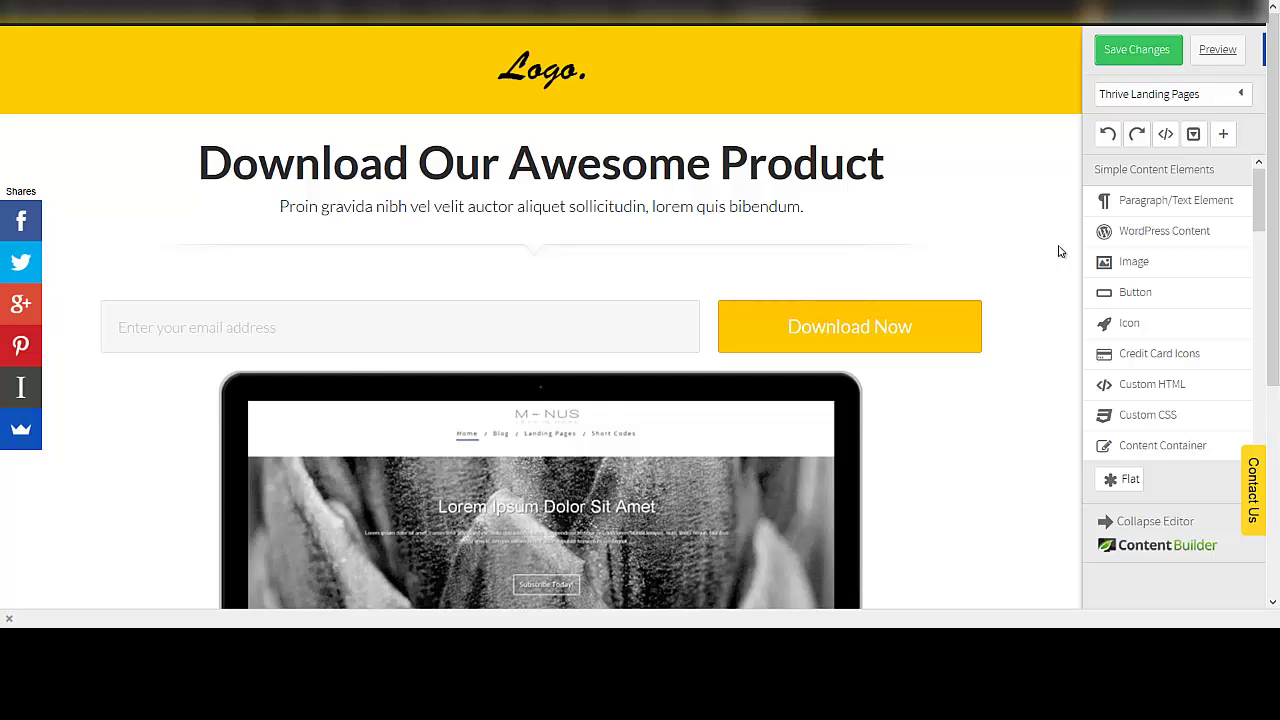
pyautogui.scroll(-5, 1061, 251)
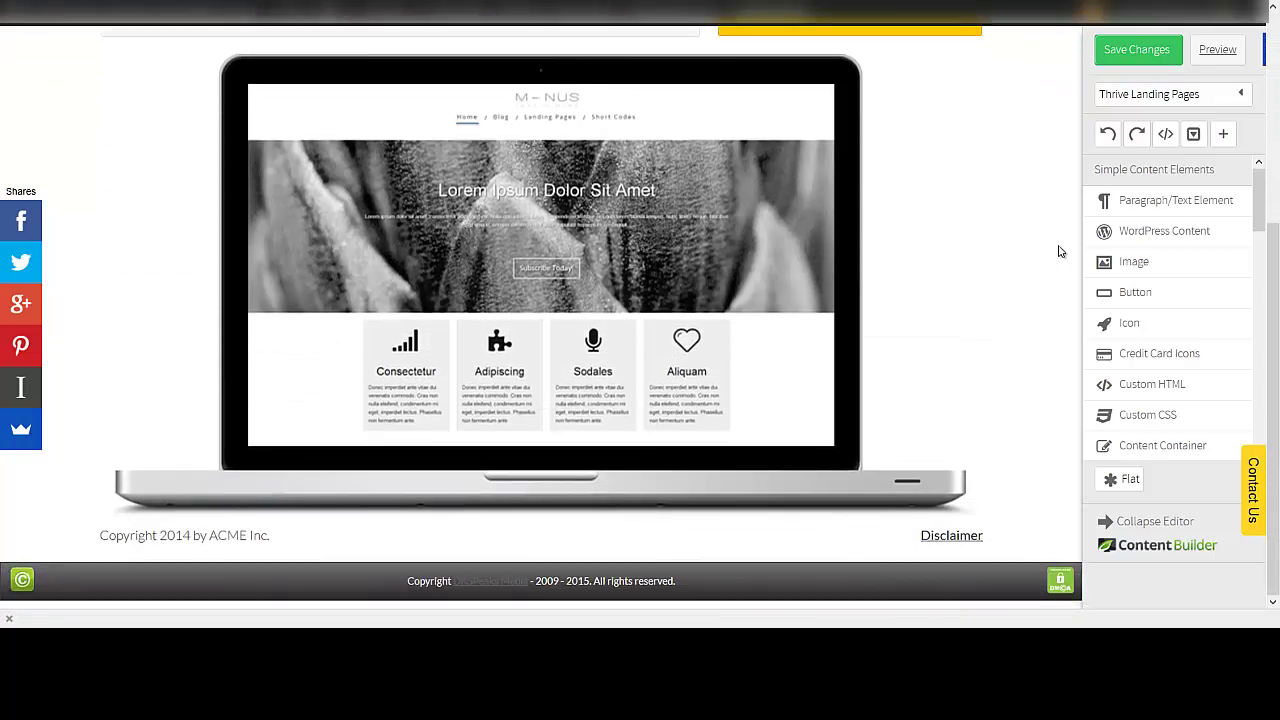
pyautogui.scroll(5, 1061, 251)
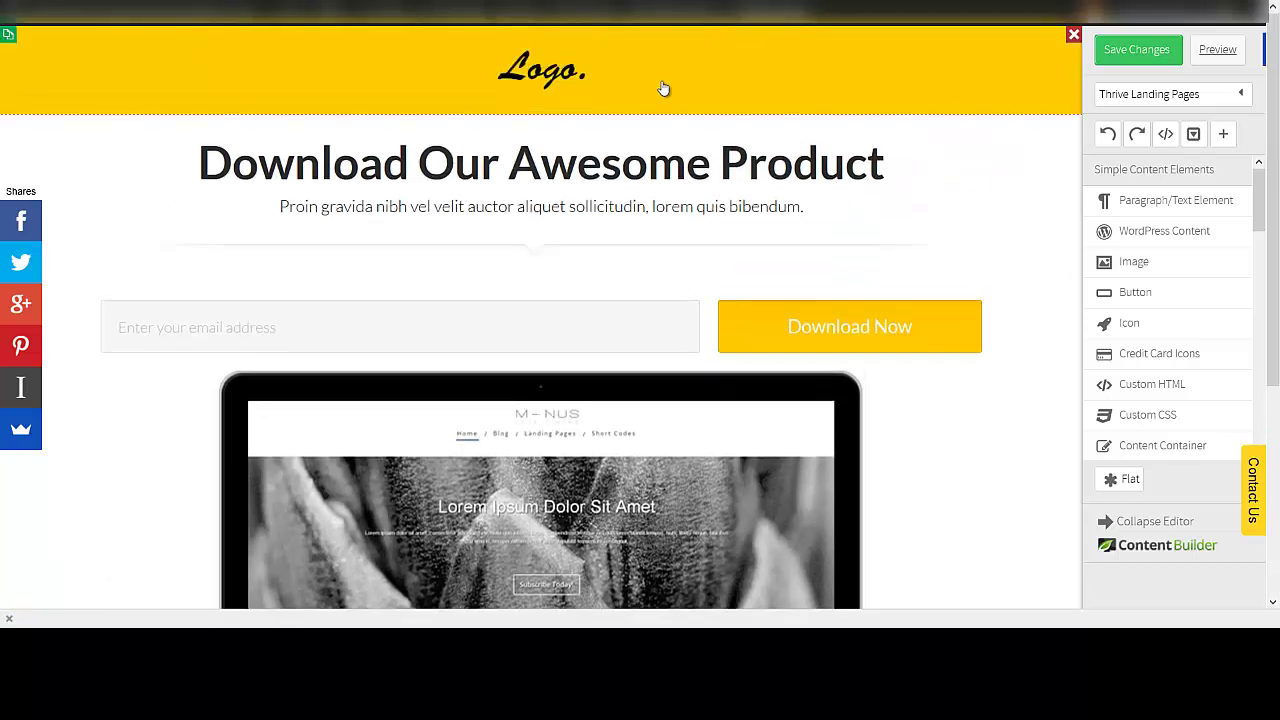
pyautogui.click(505, 60)
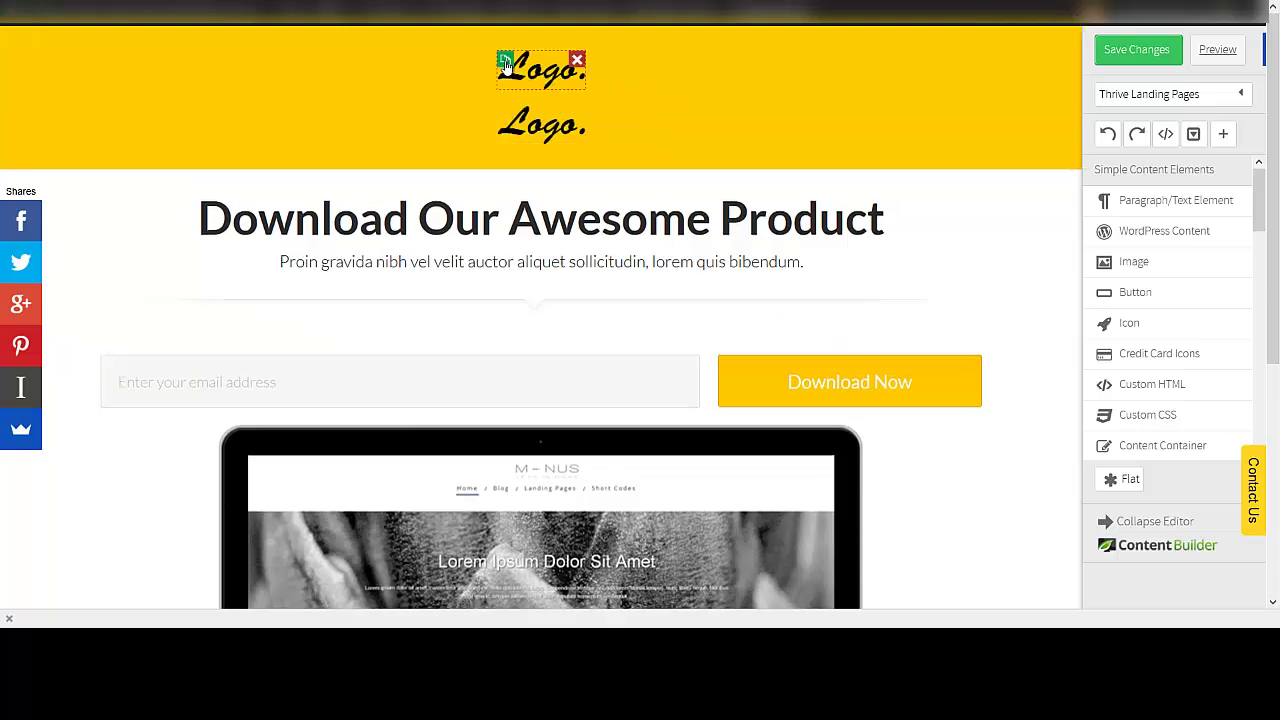
pyautogui.click(578, 117)
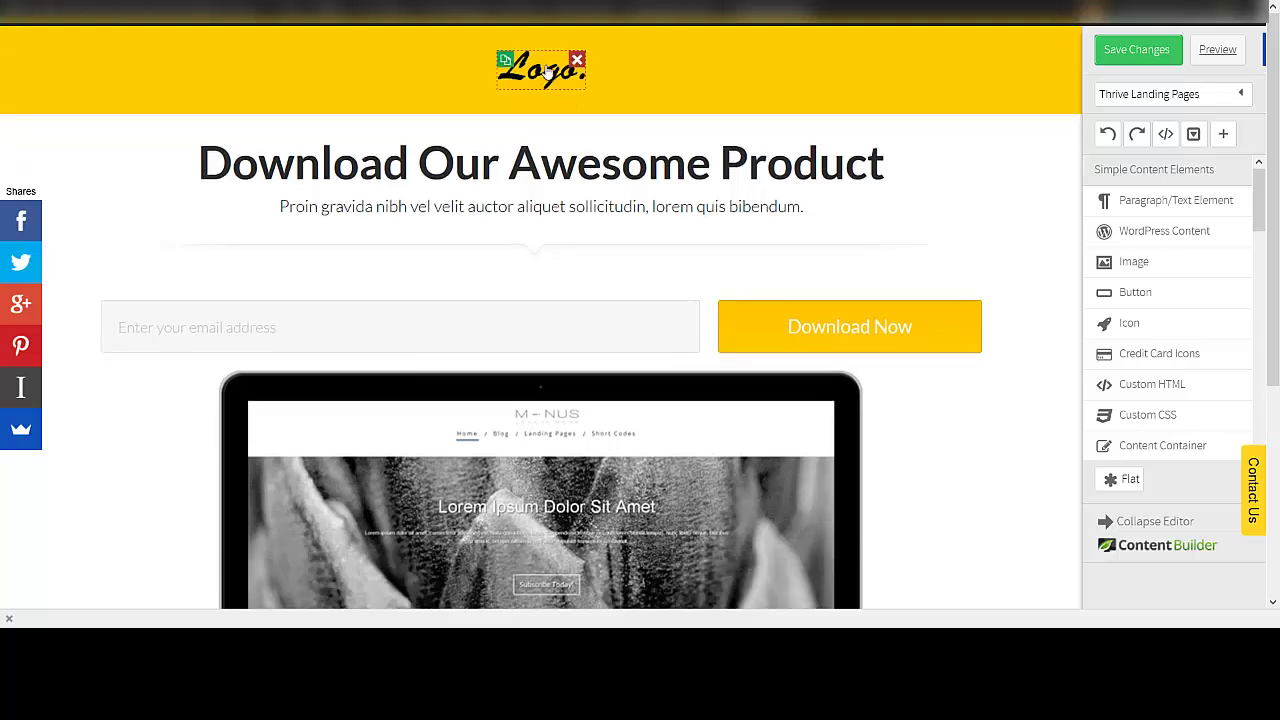
# - Replace the header's placeholder logo with dkspeaks-logo.png, found by searching the media library for "logo"
pyautogui.click(548, 70)
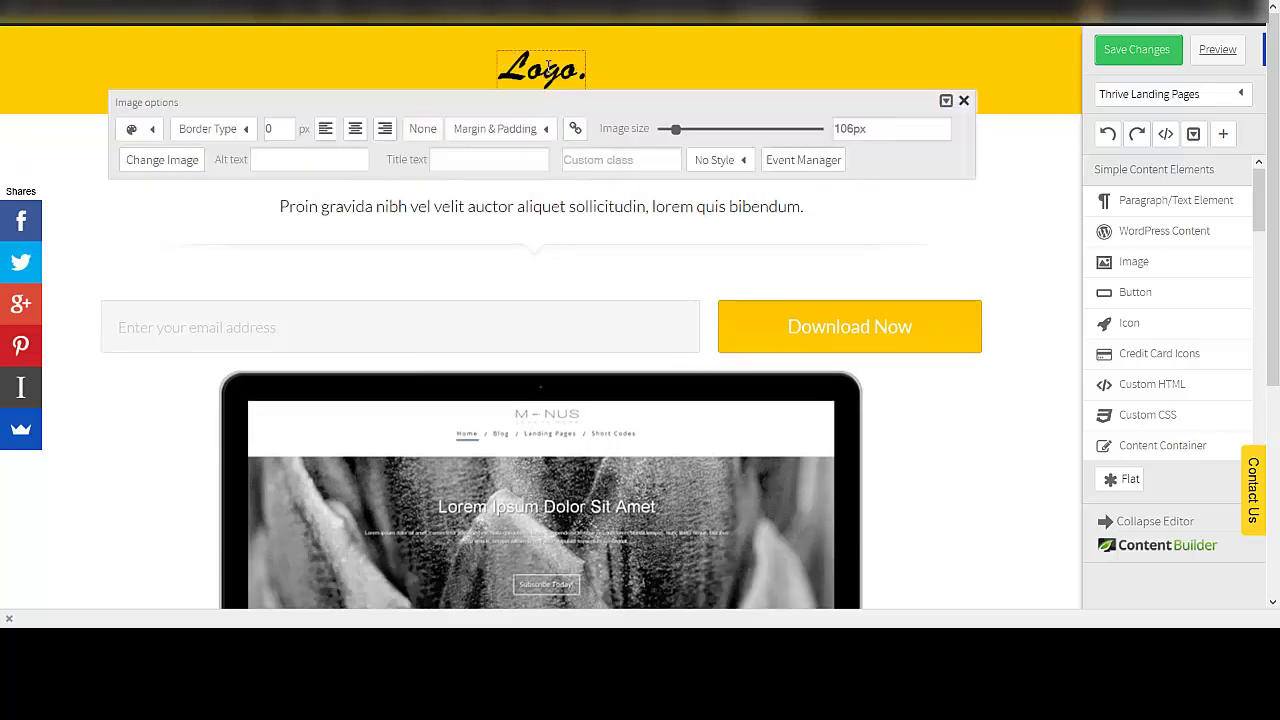
pyautogui.click(177, 163)
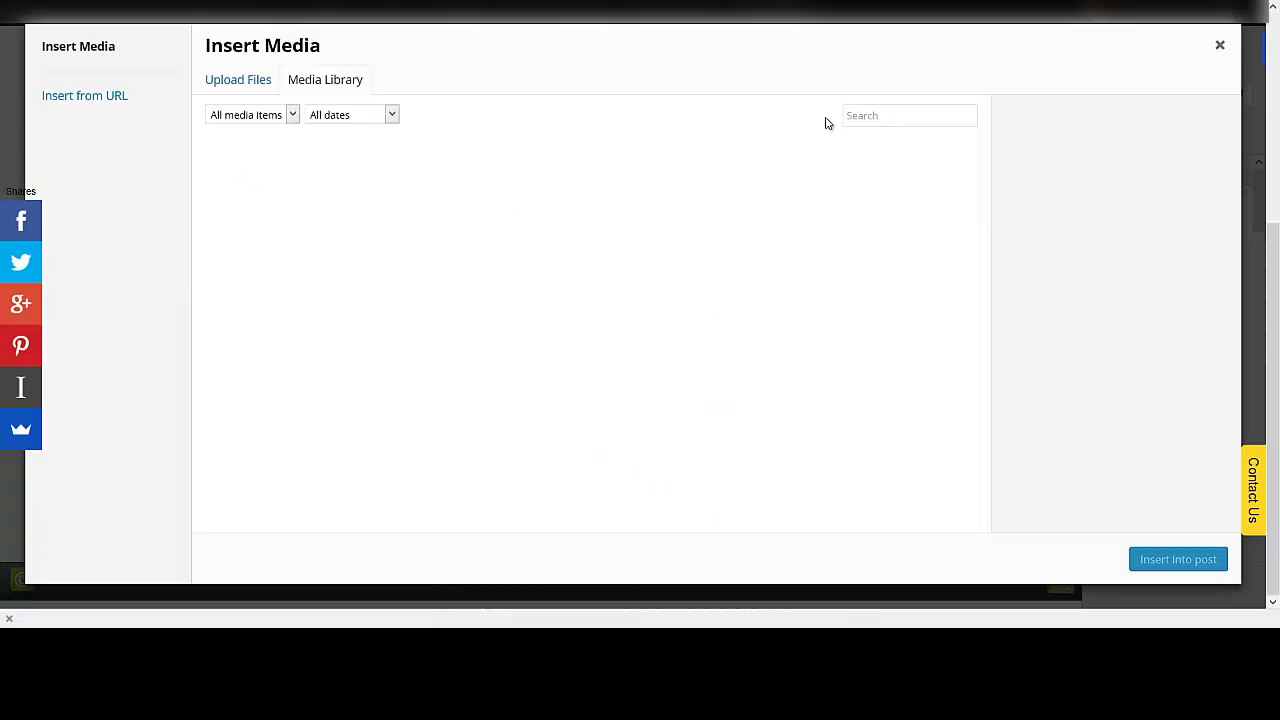
pyautogui.click(878, 117)
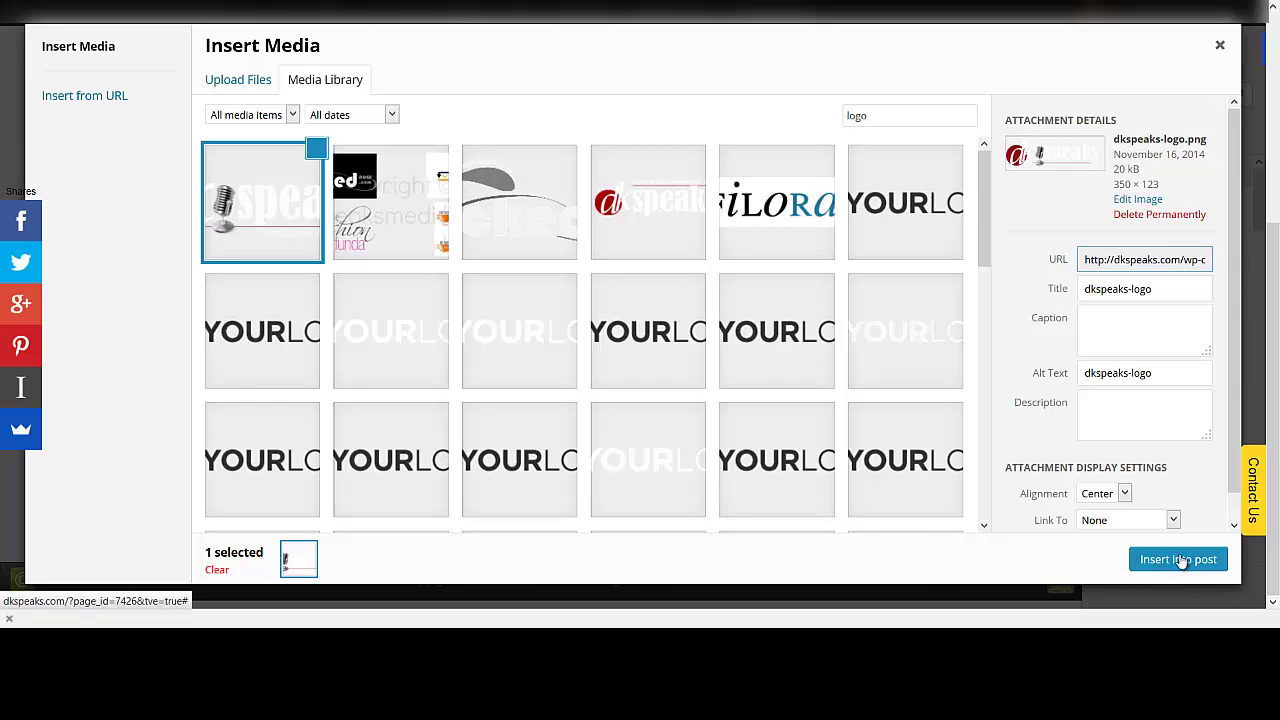
pyautogui.click(1179, 560)
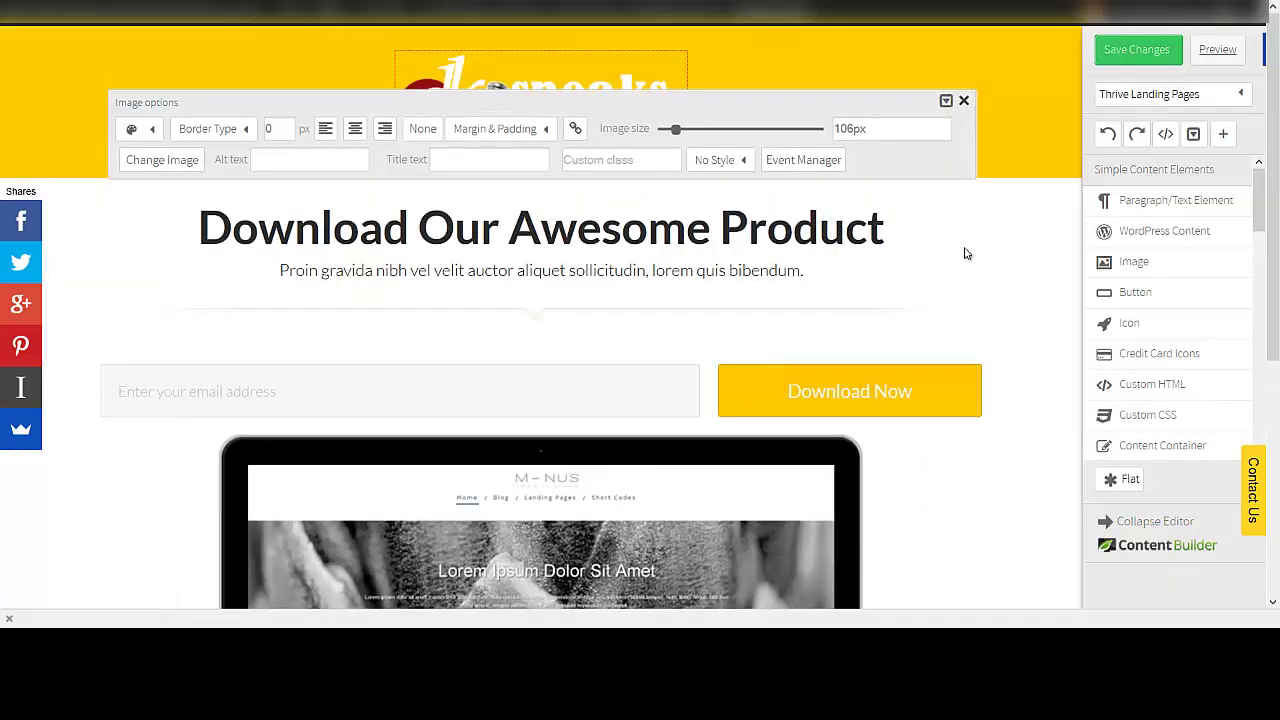
# - Replace the main headline text with "Mind-Boggling Sales figures"
pyautogui.click(1063, 293)
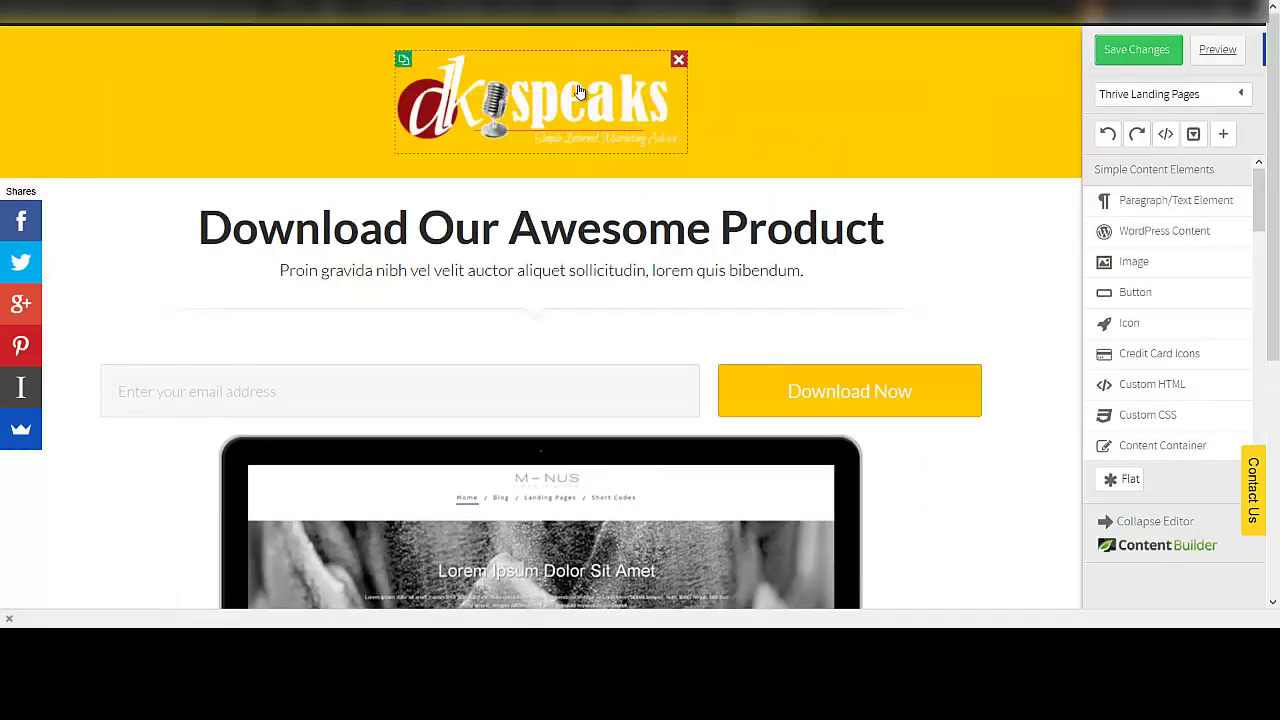
pyautogui.click(454, 244)
pyautogui.tripleClick(437, 230)
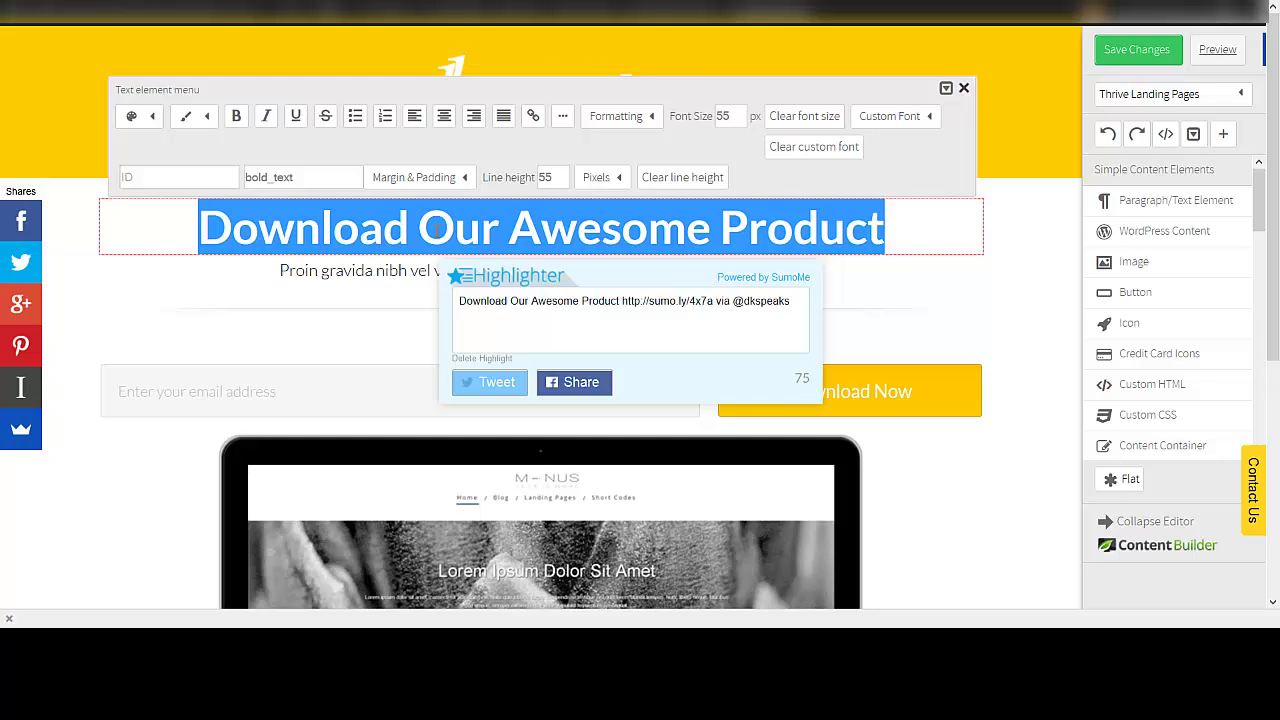
pyautogui.write('Mind-Boggling Sales figures')
pyautogui.click(638, 273)
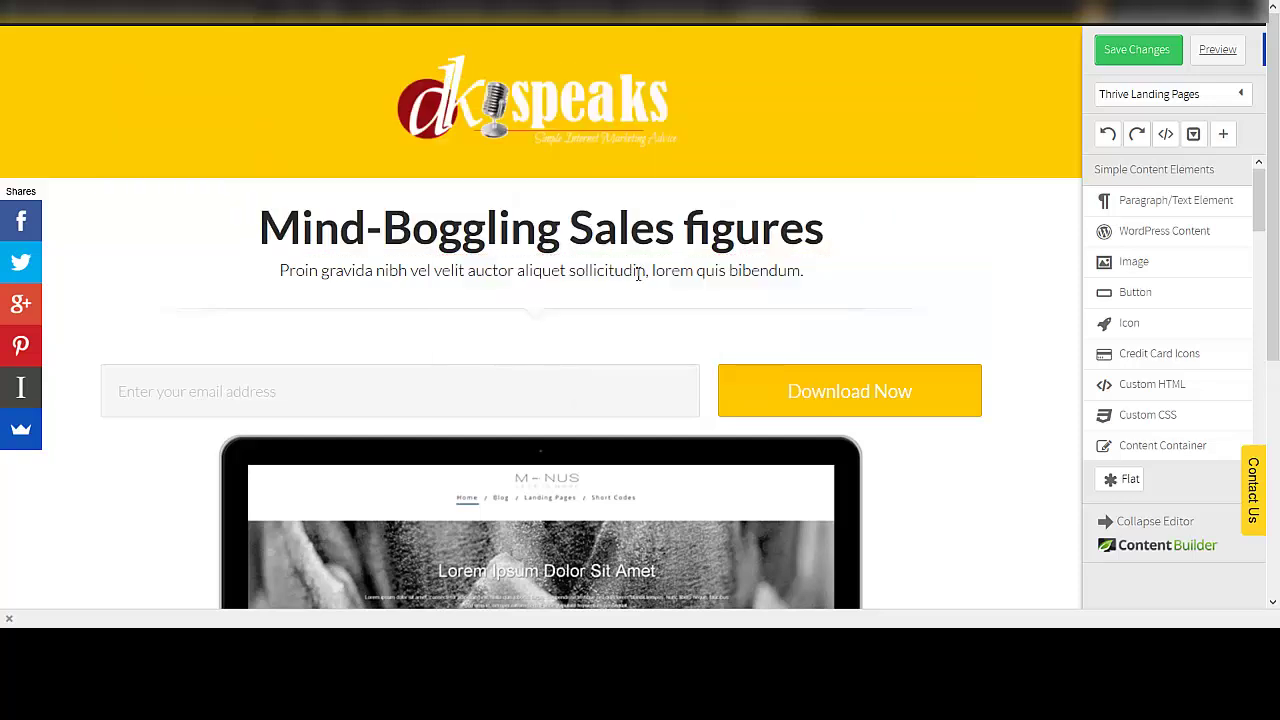
# - Try red and orange text colors on the subheading below the headline, keeping orange, and make it bold, italic and underlined
pyautogui.click(638, 273)
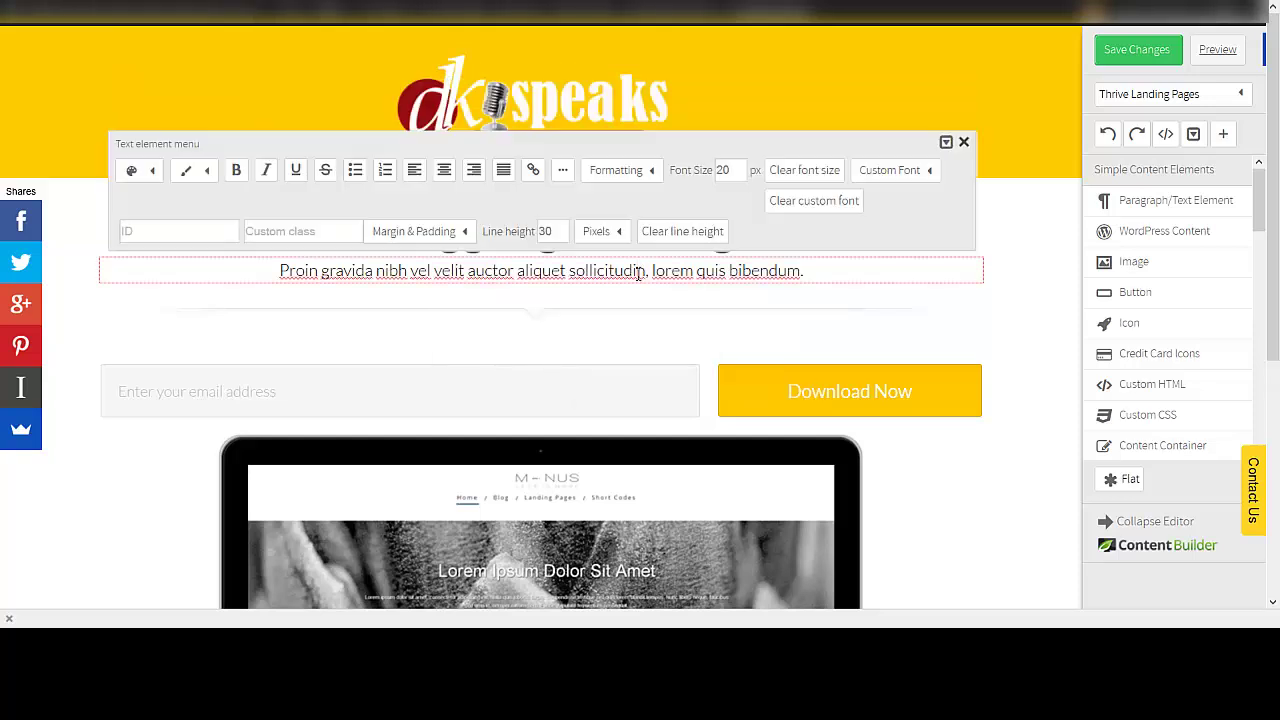
pyautogui.click(153, 173)
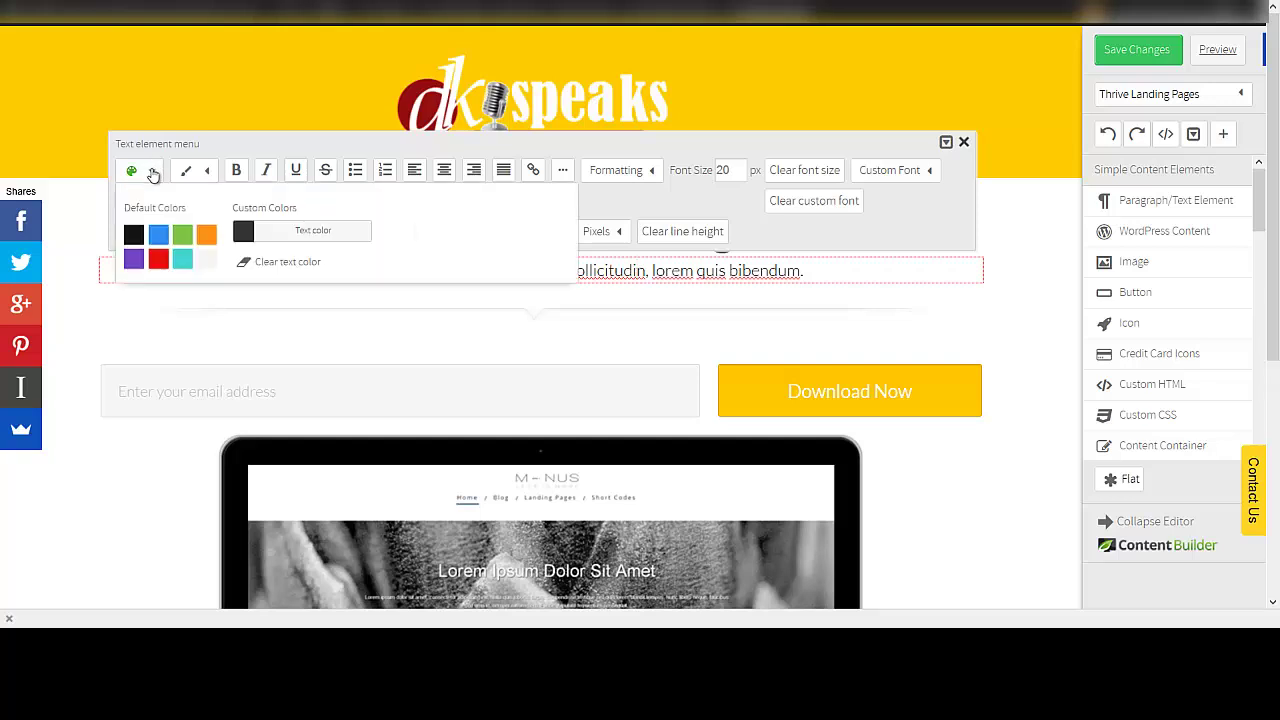
pyautogui.click(157, 262)
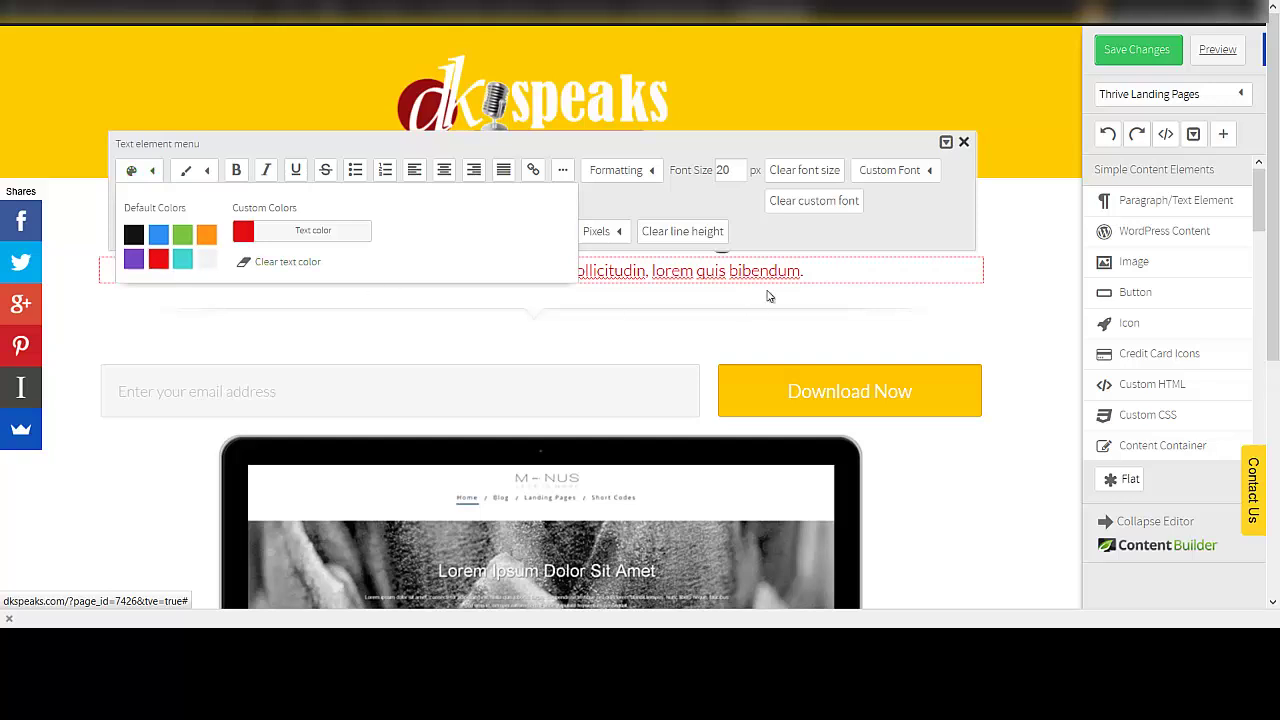
pyautogui.click(206, 235)
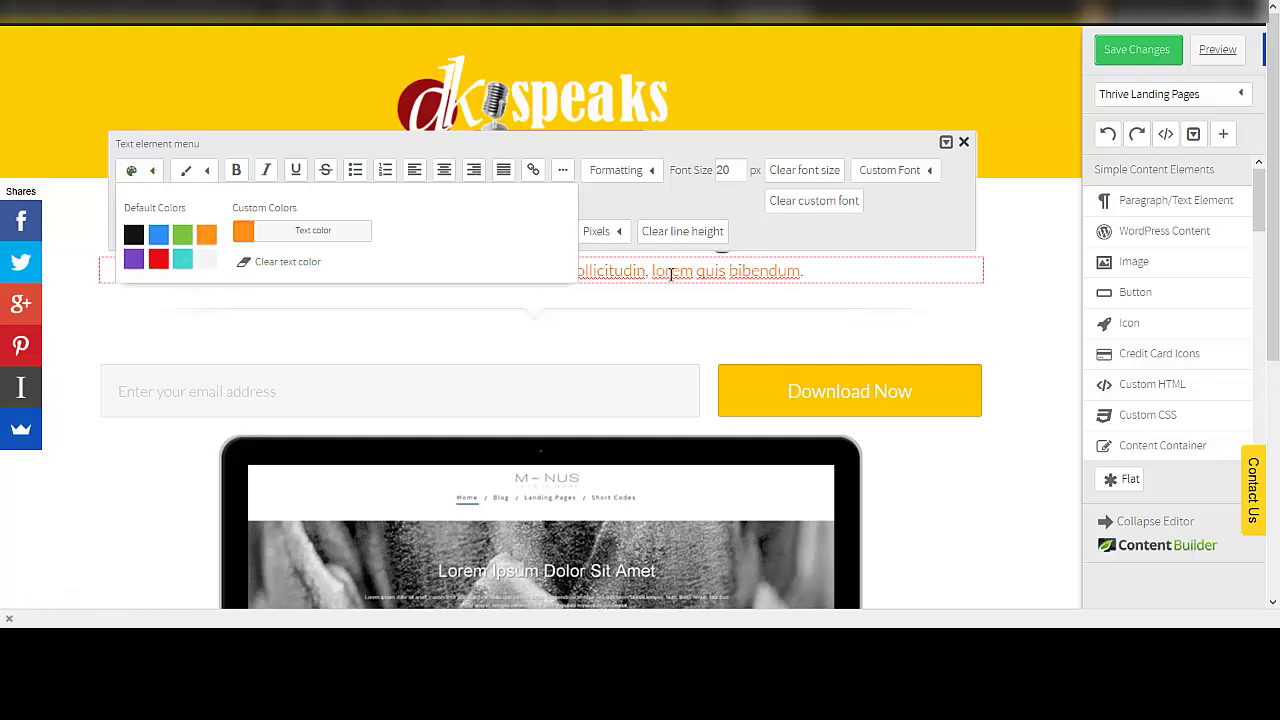
pyautogui.click(236, 172)
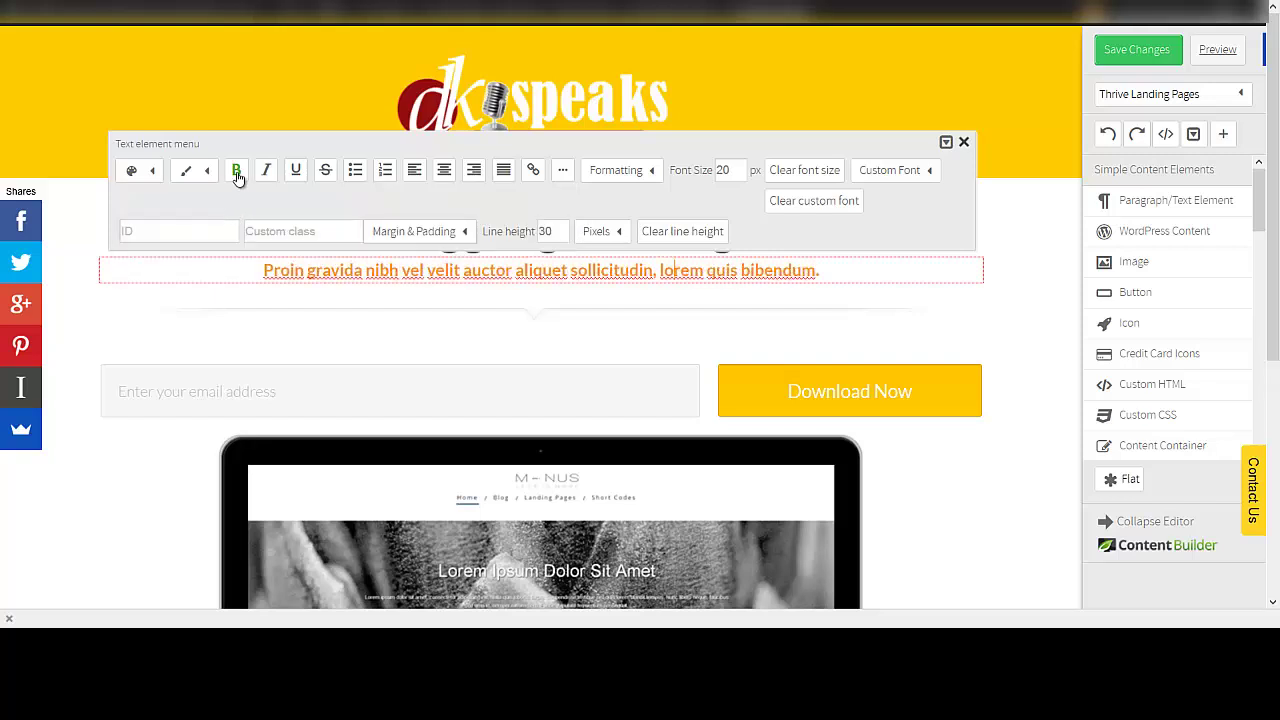
pyautogui.click(266, 172)
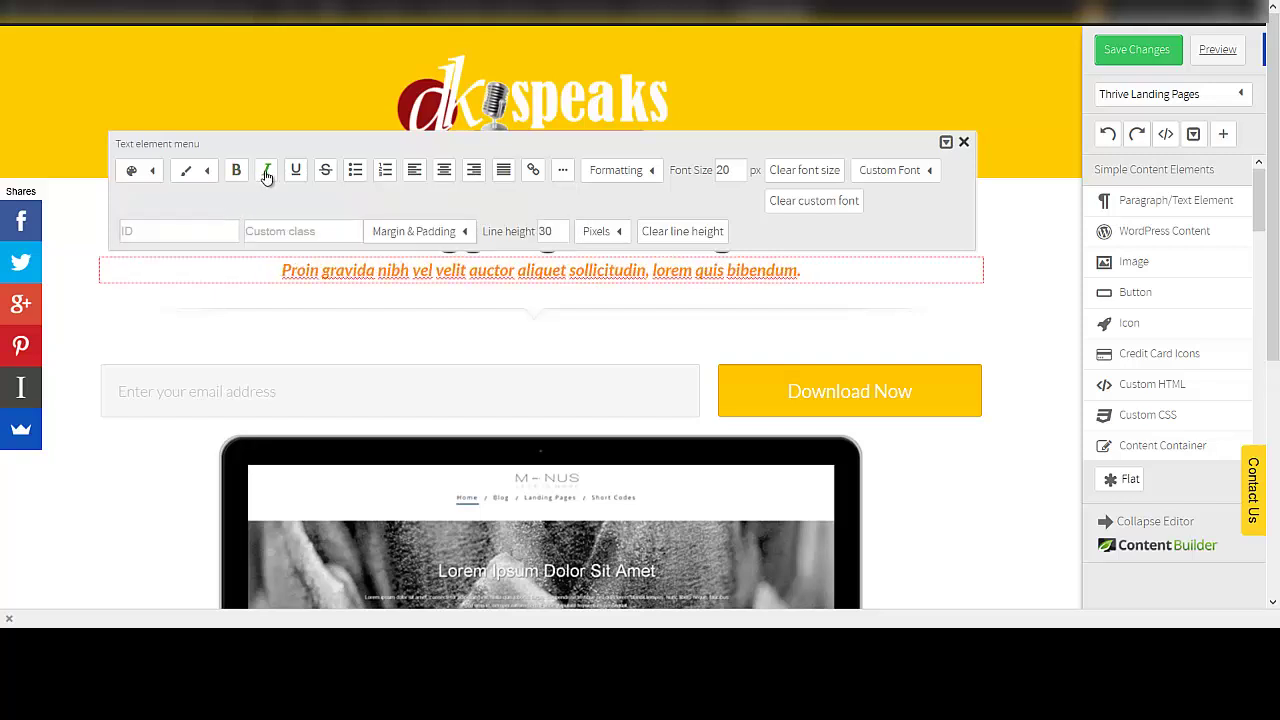
pyautogui.click(296, 176)
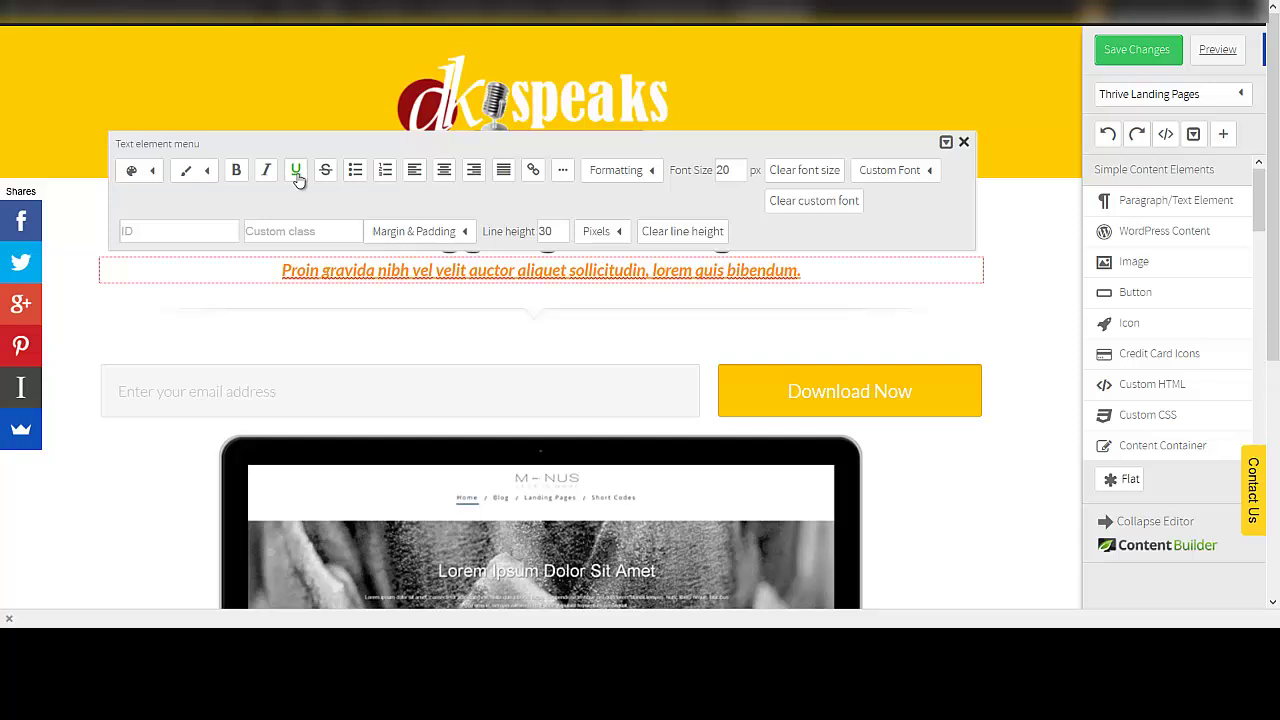
# - Try an orange and then a red highlight on the subheading, and set its text color to white
pyautogui.click(205, 172)
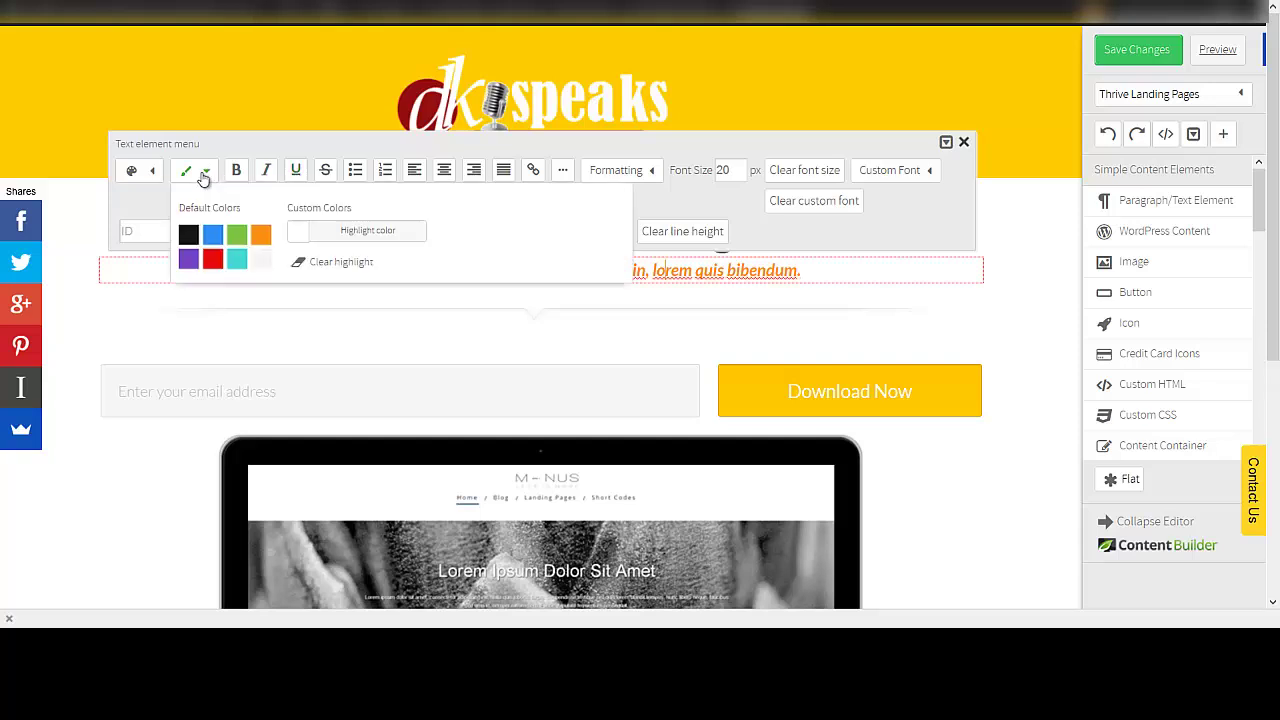
pyautogui.click(264, 237)
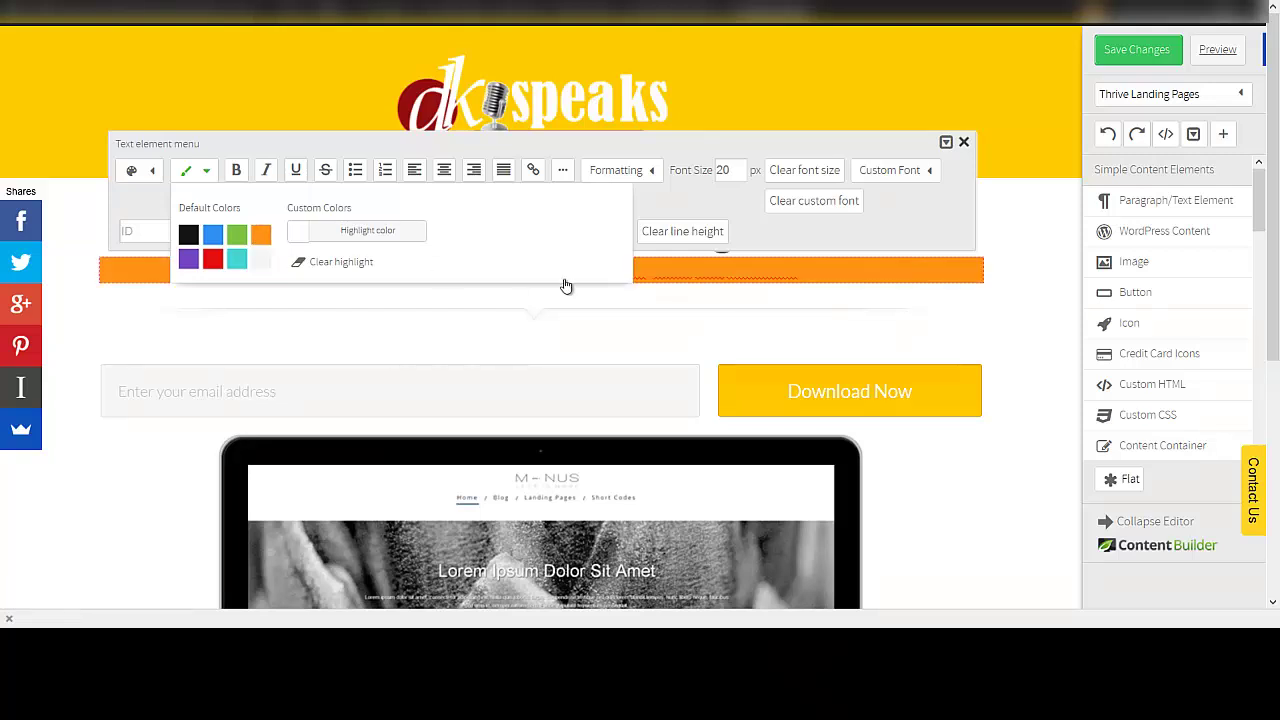
pyautogui.click(213, 261)
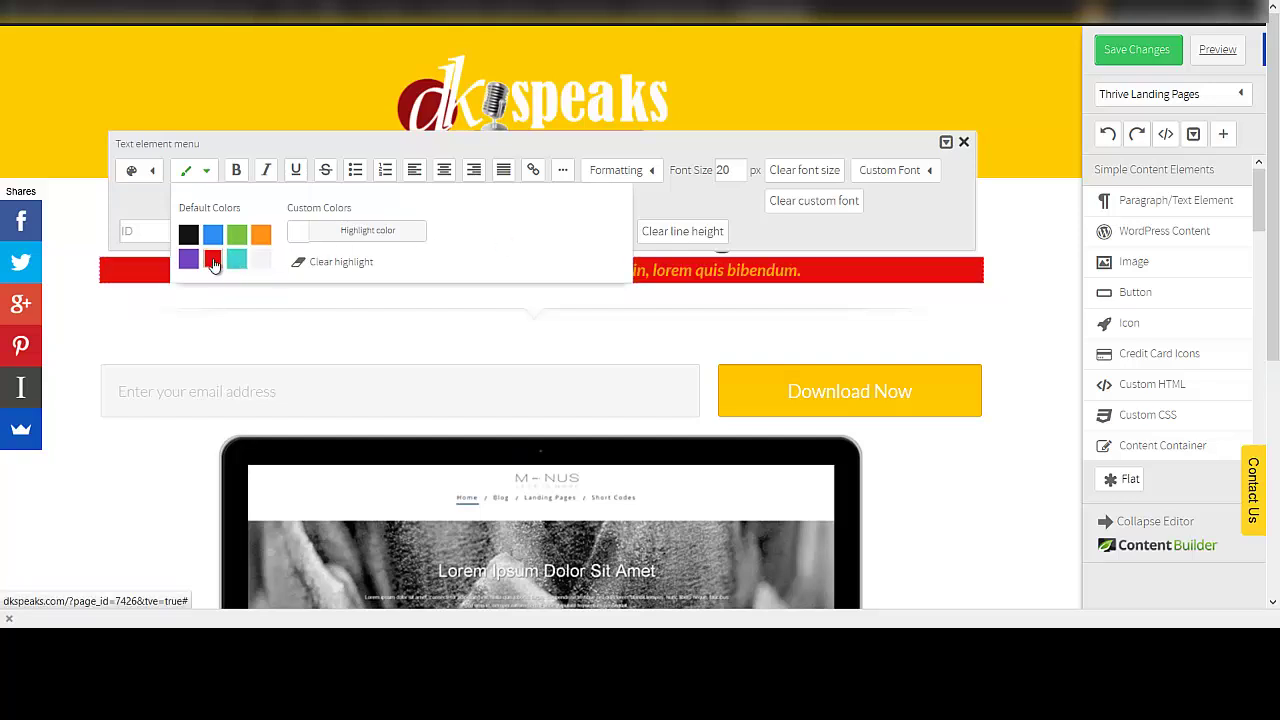
pyautogui.click(147, 170)
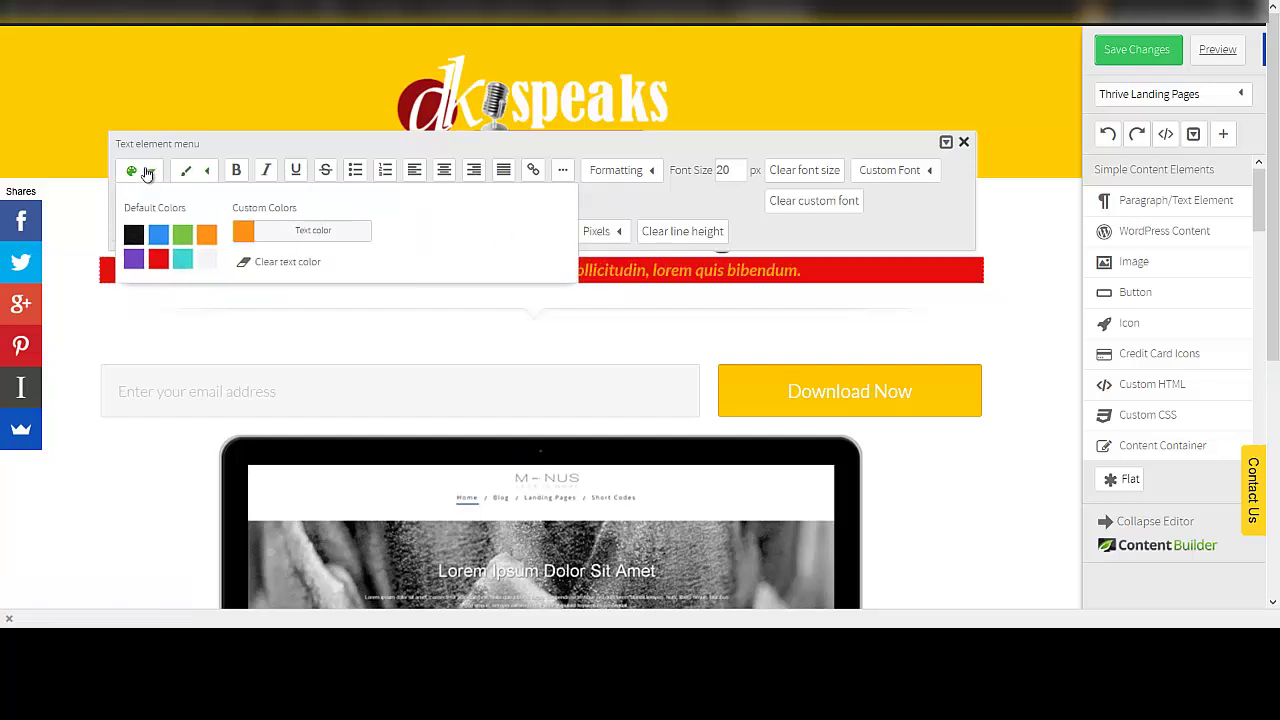
pyautogui.click(207, 266)
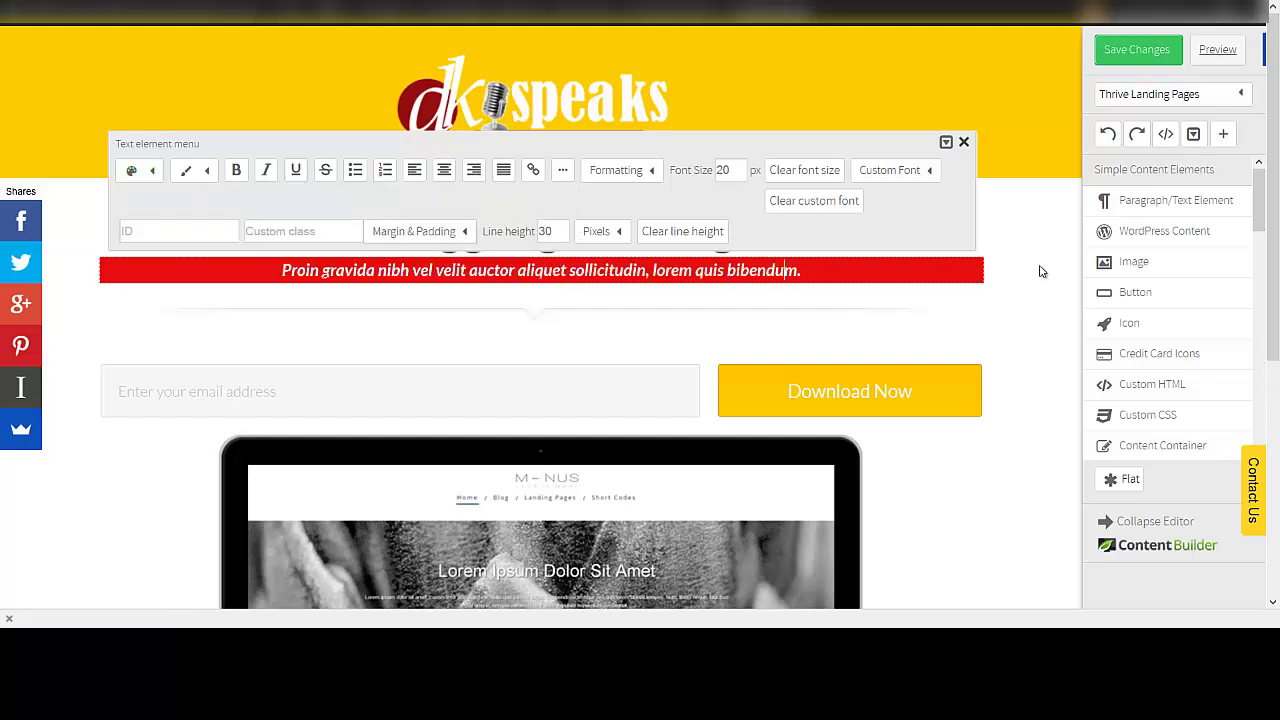
# - Try the Heading 1 format on the subheading, then format it as Paragraph
pyautogui.click(652, 171)
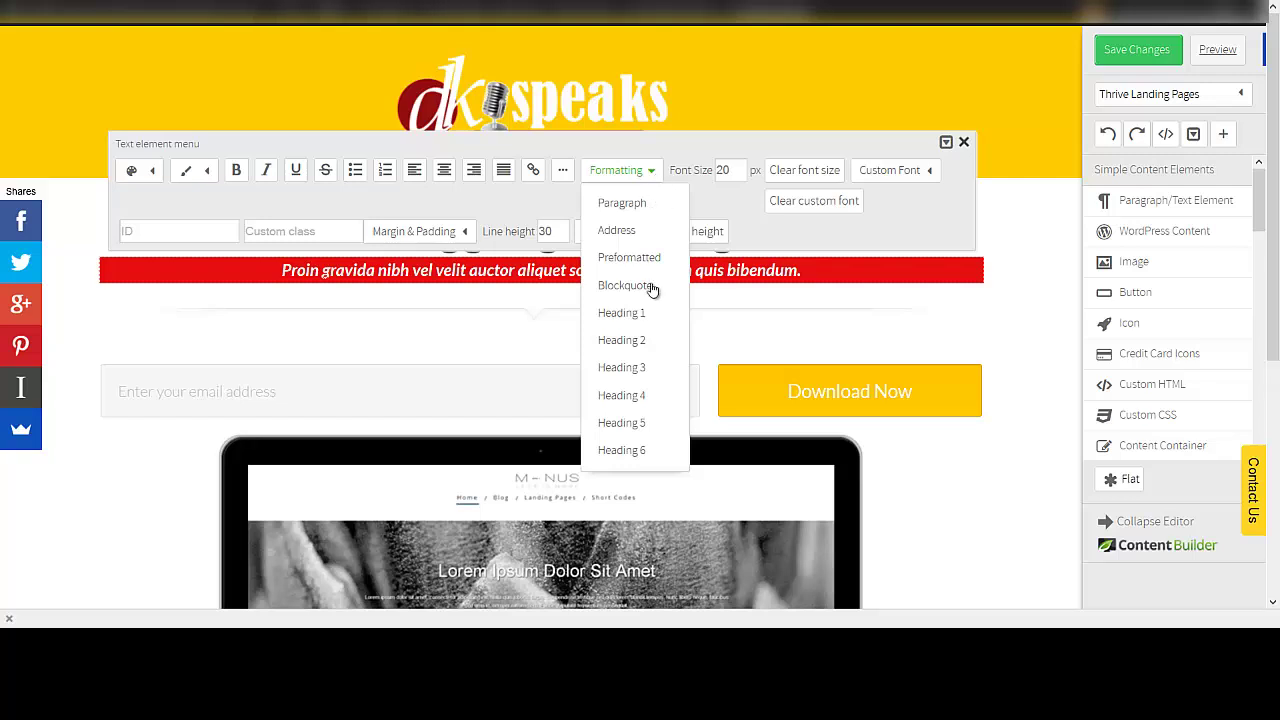
pyautogui.click(645, 316)
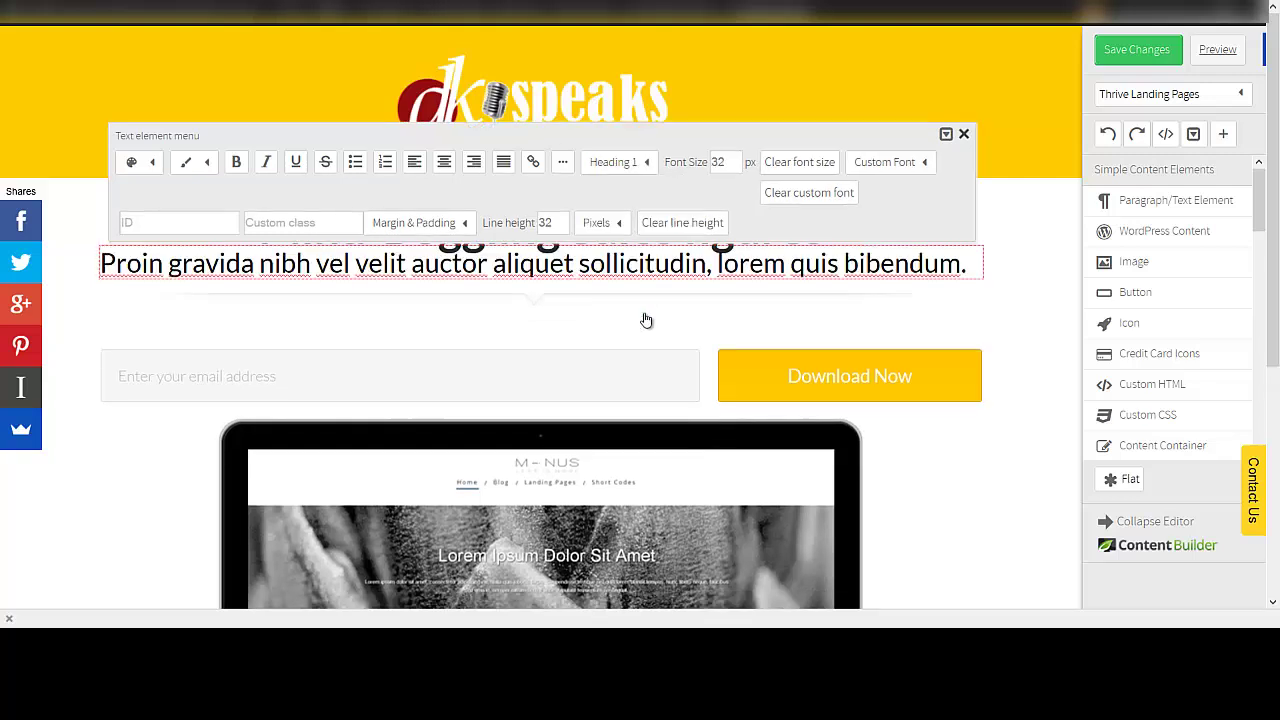
pyautogui.click(650, 165)
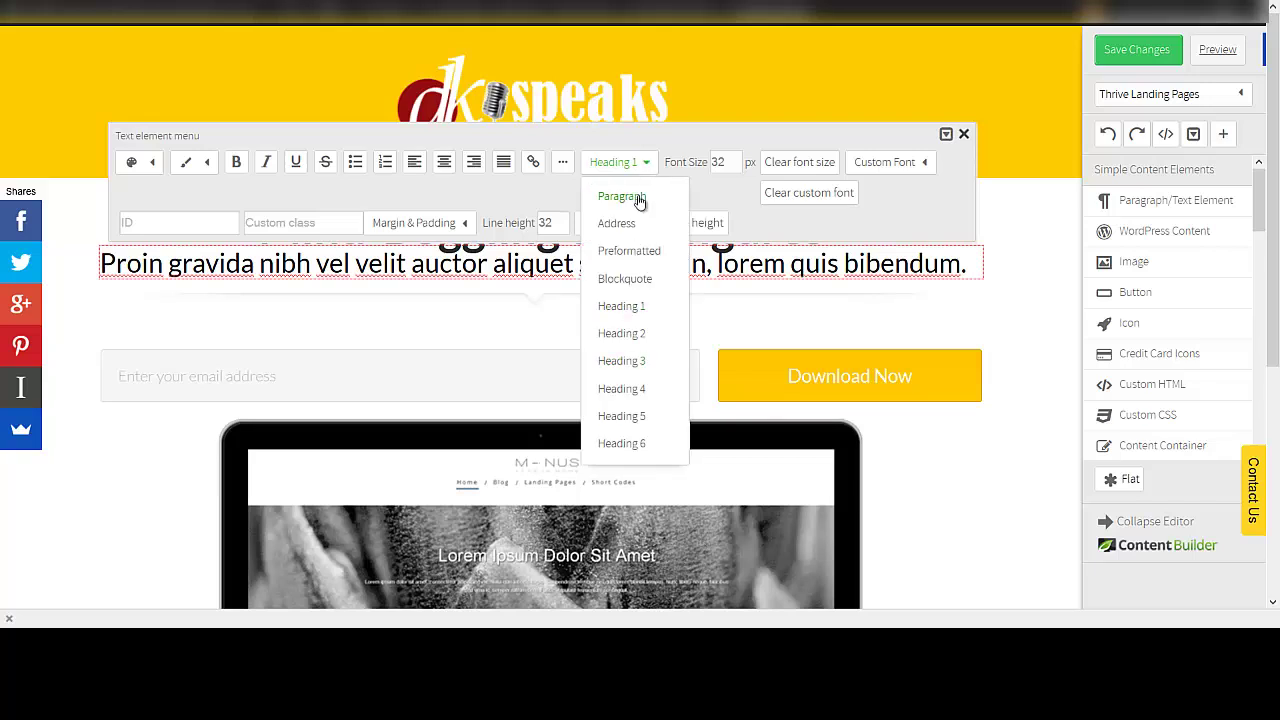
pyautogui.click(639, 198)
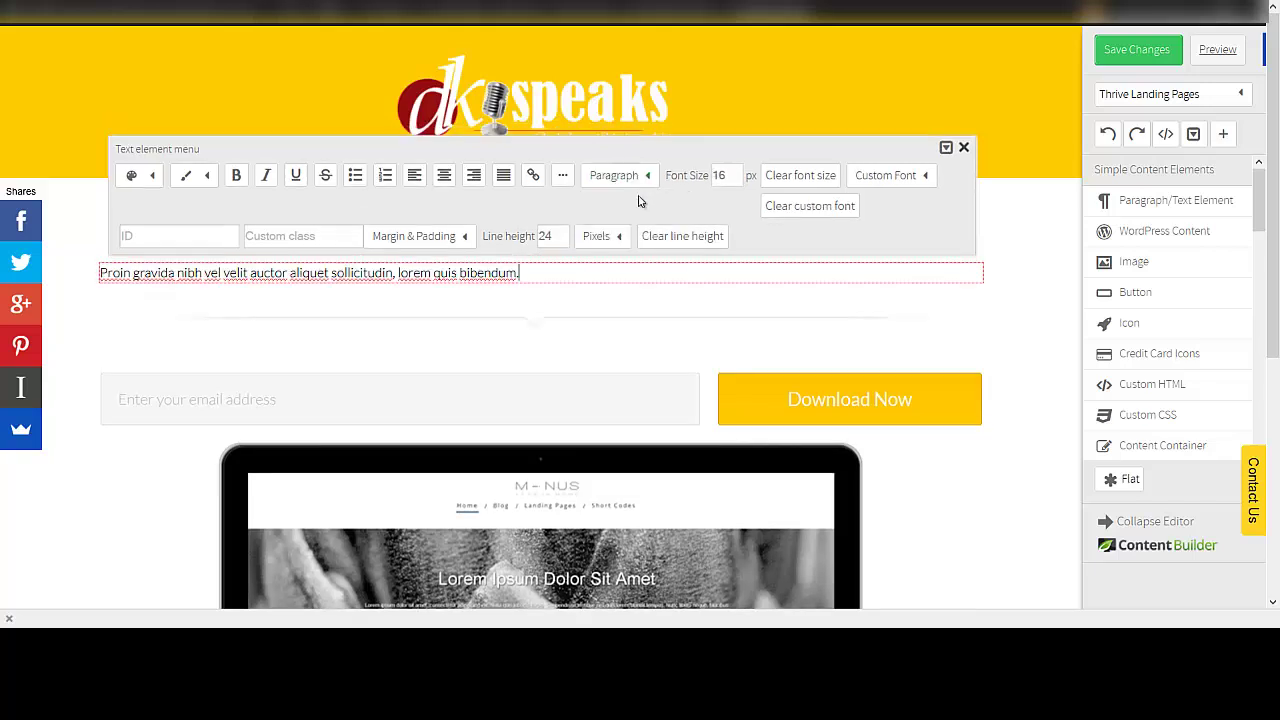
# - Insert a "More..." divider below the subheading and delete it again
pyautogui.click(564, 176)
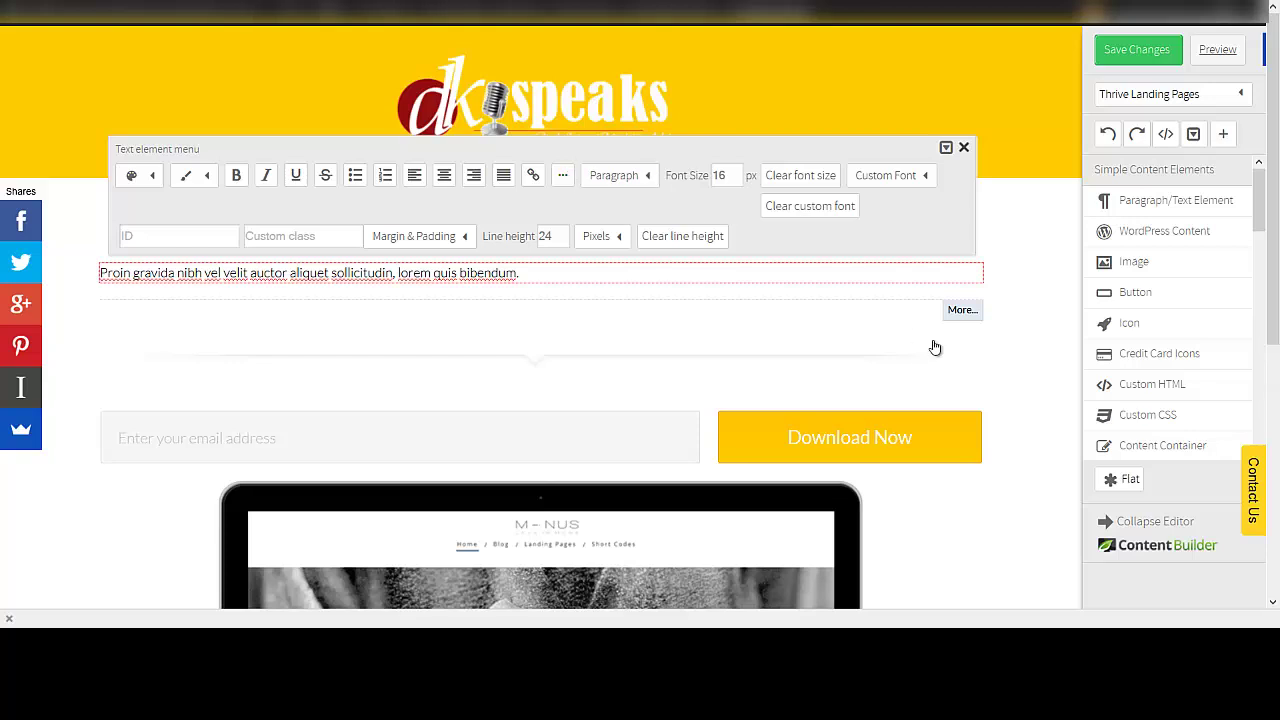
pyautogui.click(963, 313)
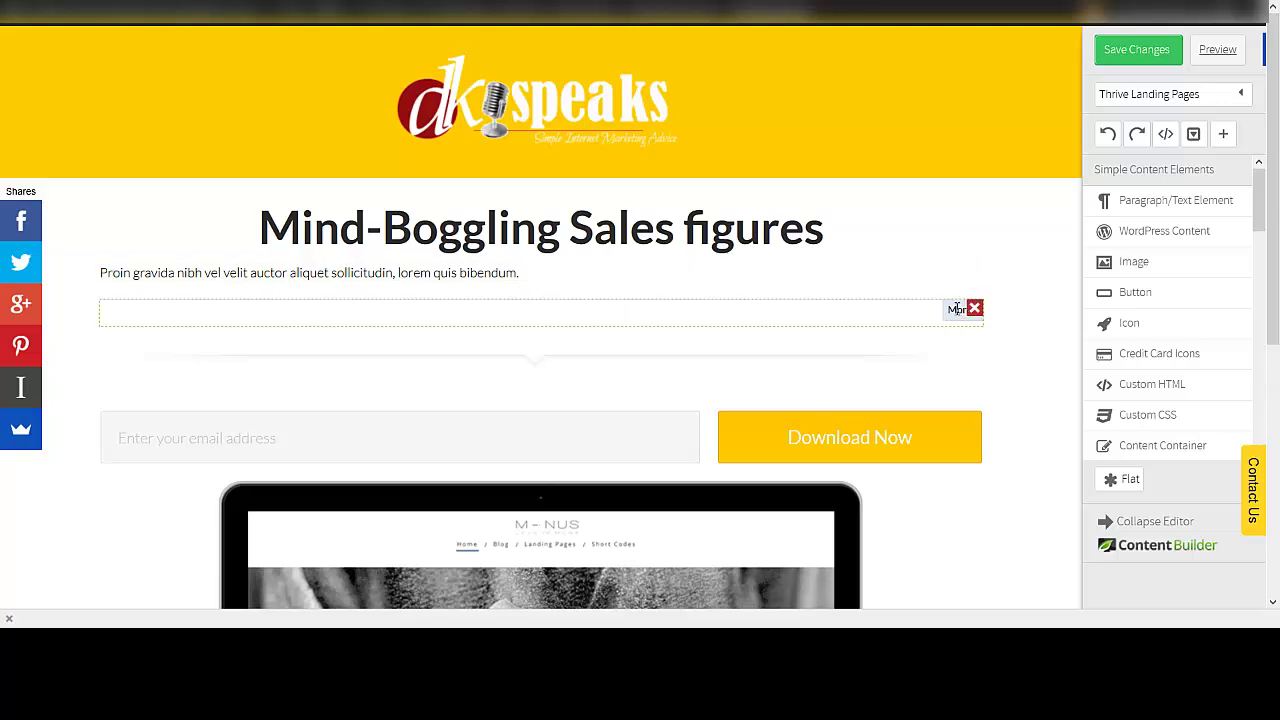
pyautogui.click(975, 310)
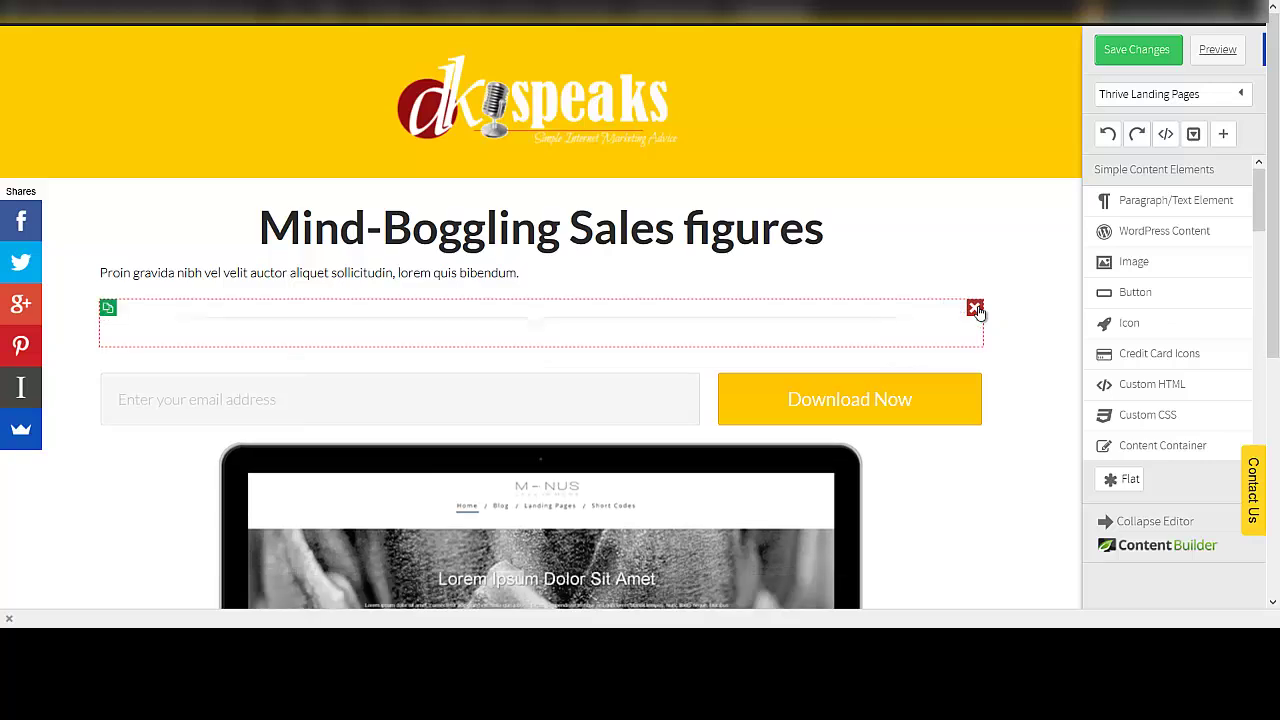
# - Center the subheading and set its font size to 22 px
pyautogui.click(437, 278)
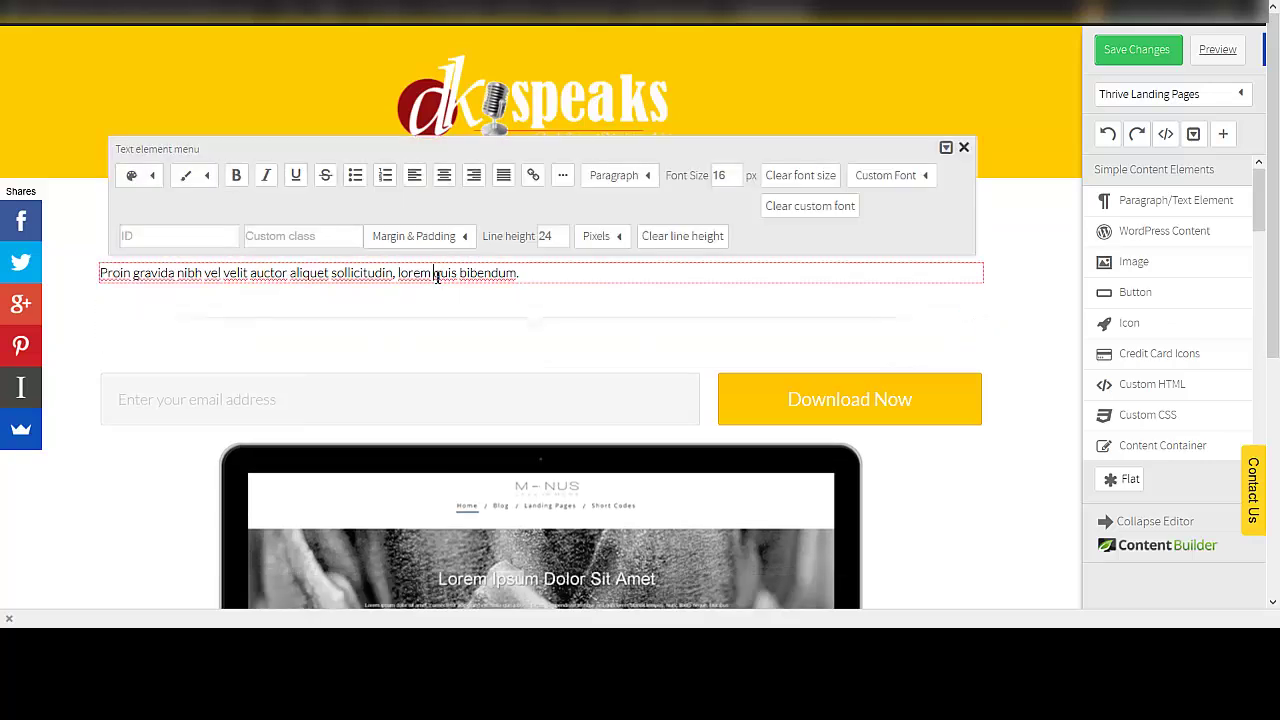
pyautogui.click(444, 176)
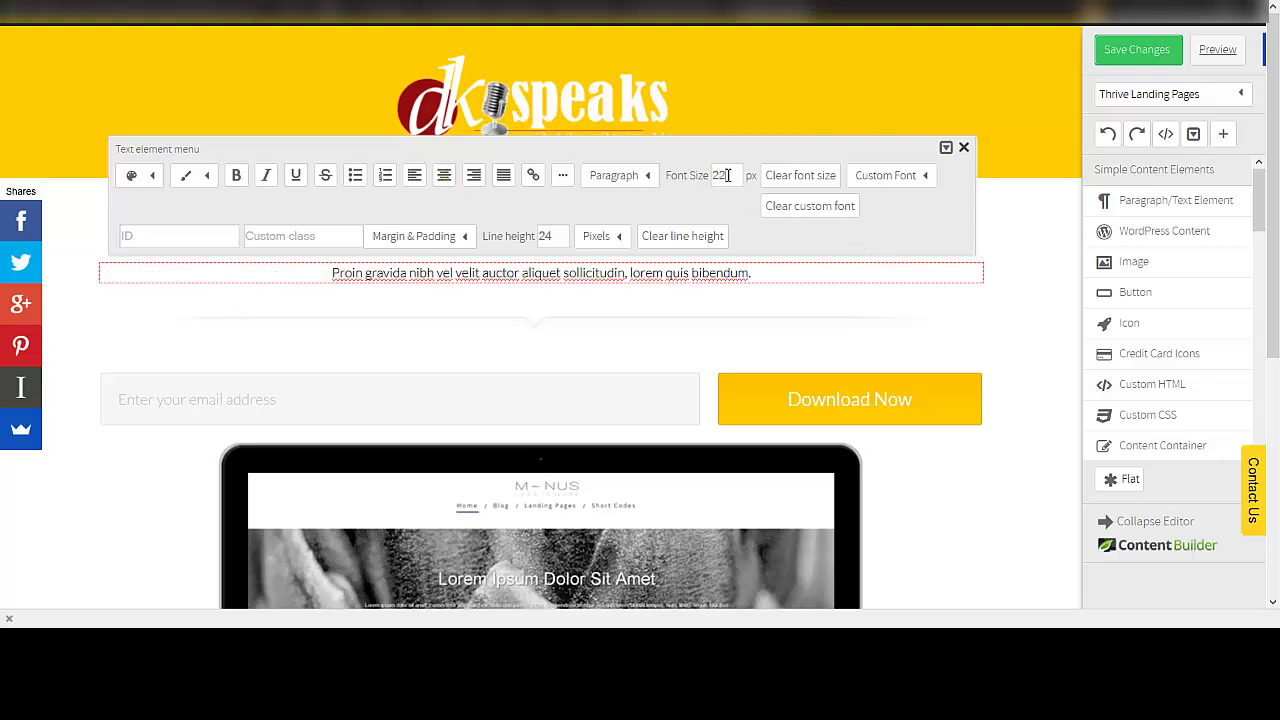
pyautogui.click(727, 175)
pyautogui.write('22')
pyautogui.press('Return')
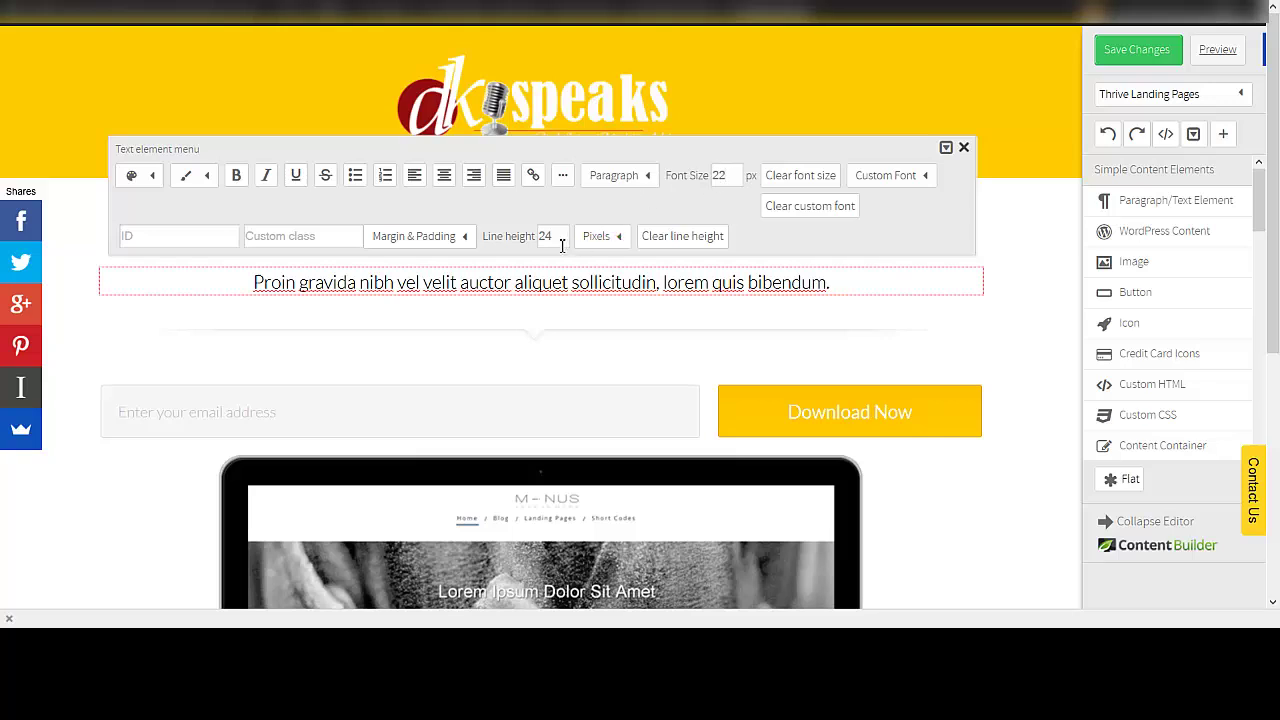
# - View the margin and padding settings and the text options of the subheading, leaving the values as they are
pyautogui.click(463, 240)
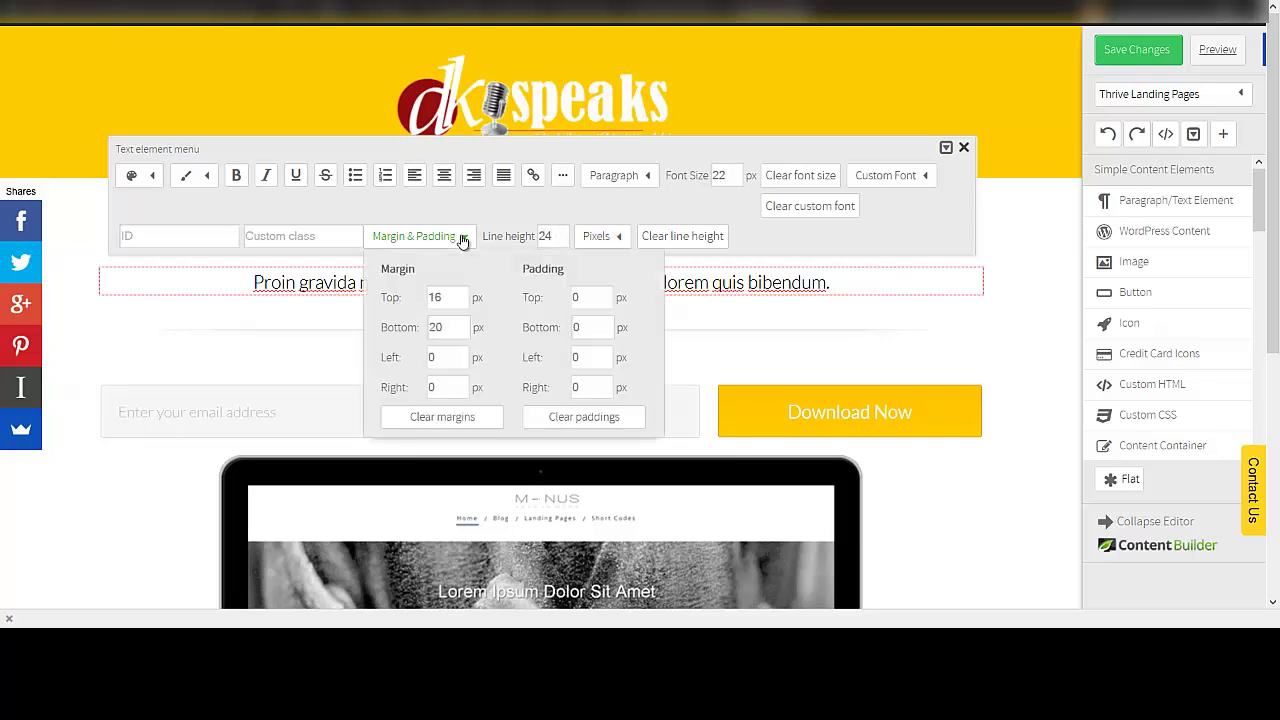
pyautogui.click(1025, 264)
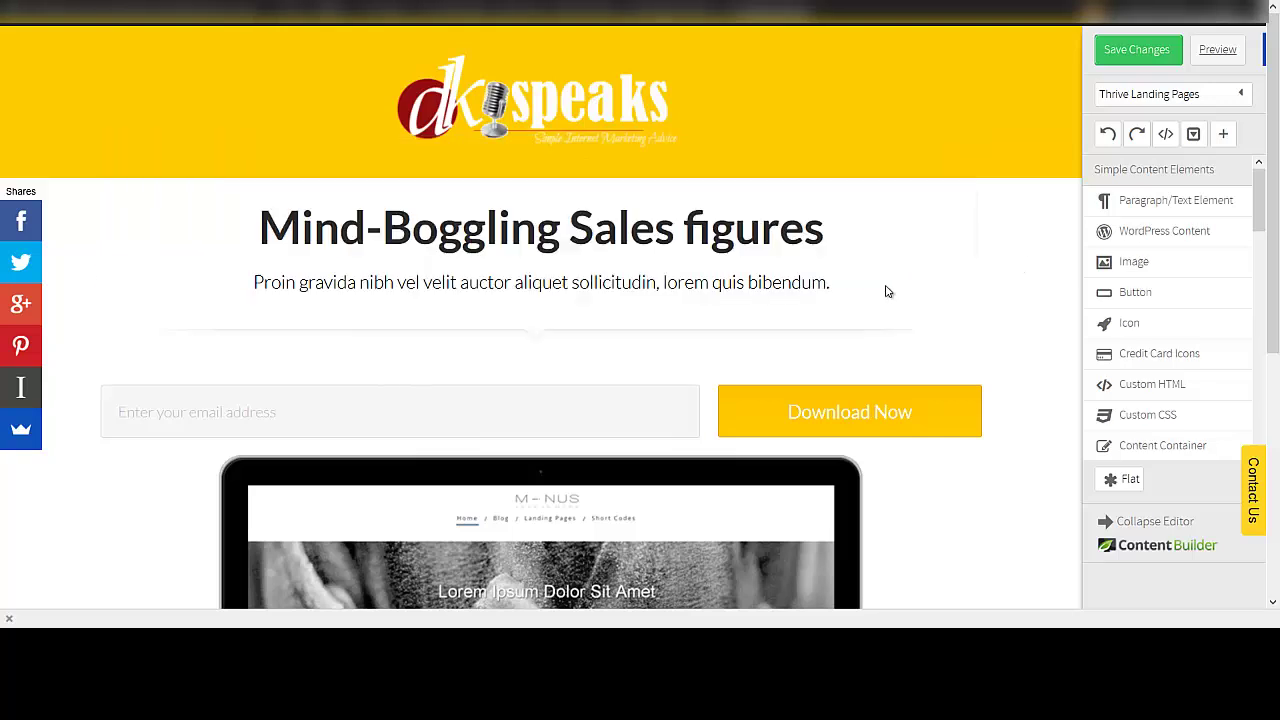
pyautogui.click(806, 283)
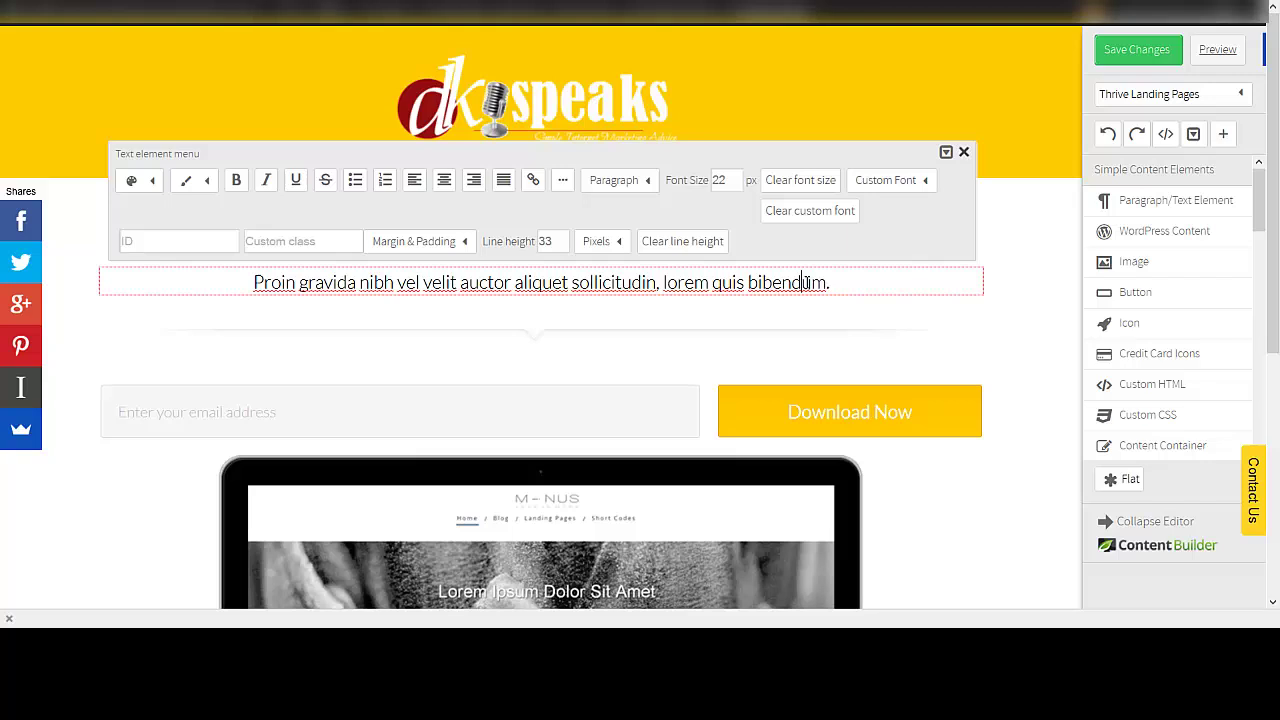
pyautogui.click(1040, 347)
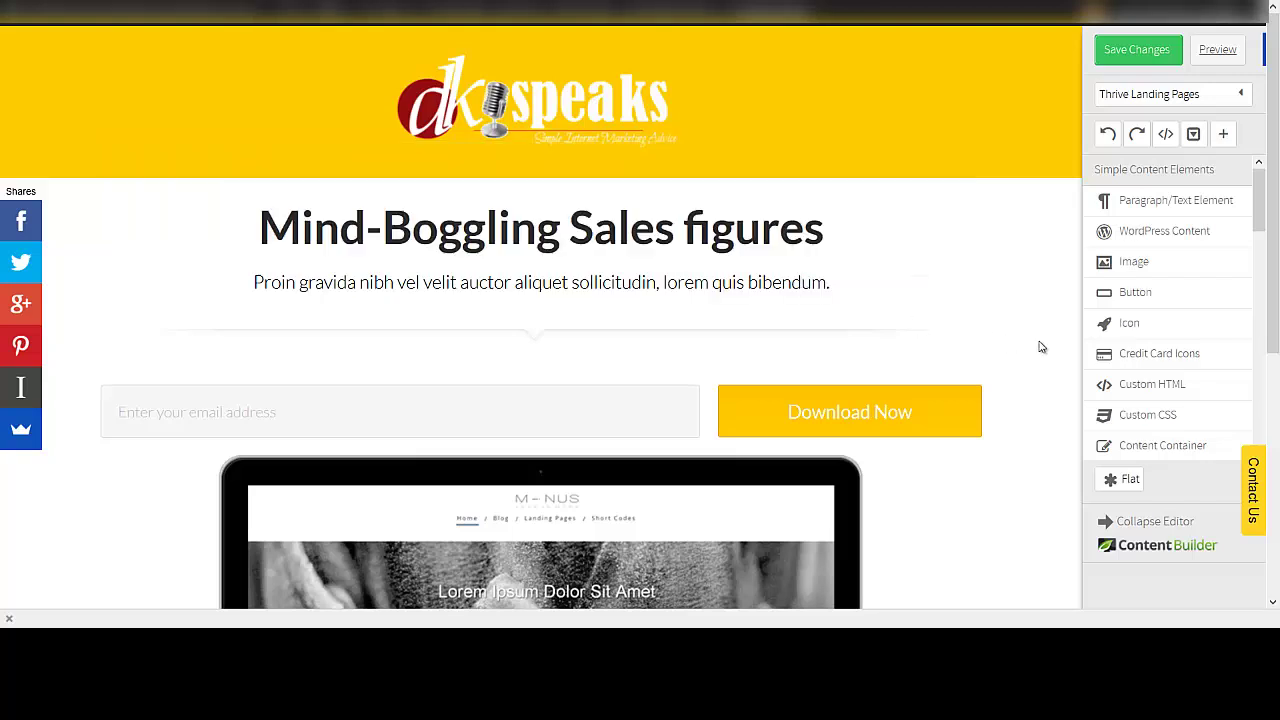
# - Add a button element to the footer section below the laptop image and delete the "Copyright 2014 by ACME Inc." text
pyautogui.scroll(-2, 1040, 347)
pyautogui.scroll(-4, 1040, 347)
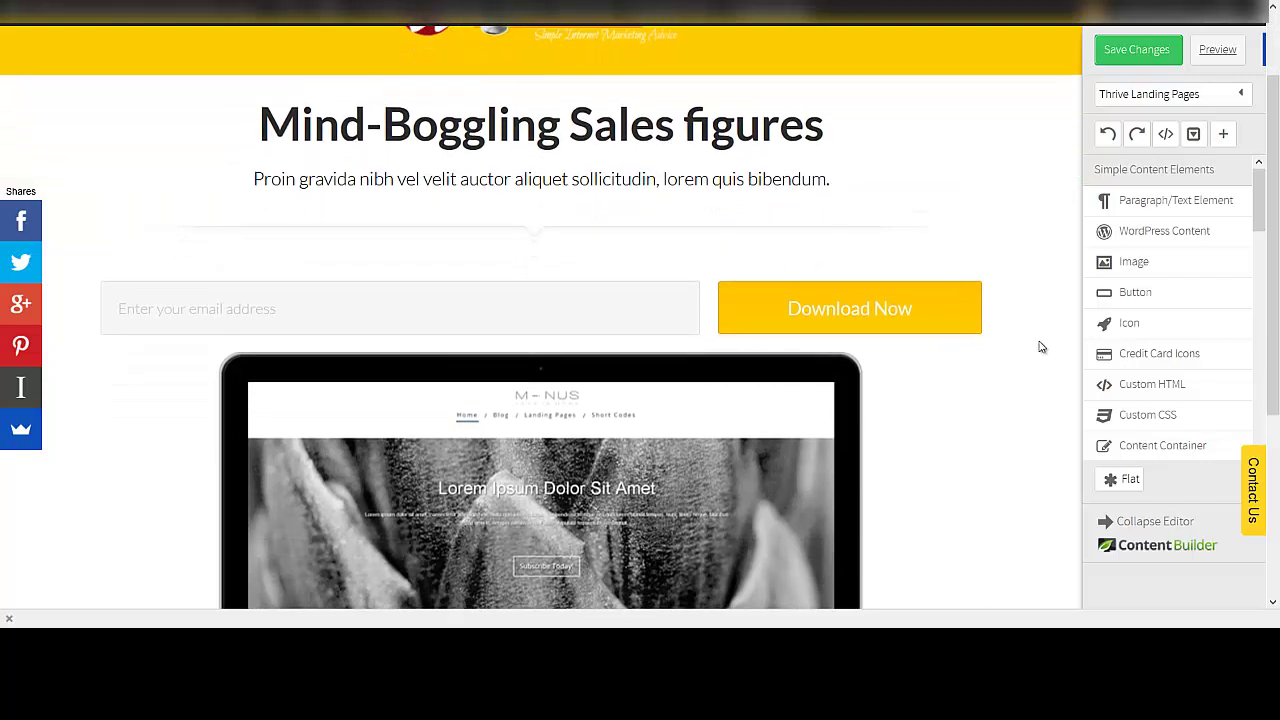
pyautogui.scroll(-1, 1040, 347)
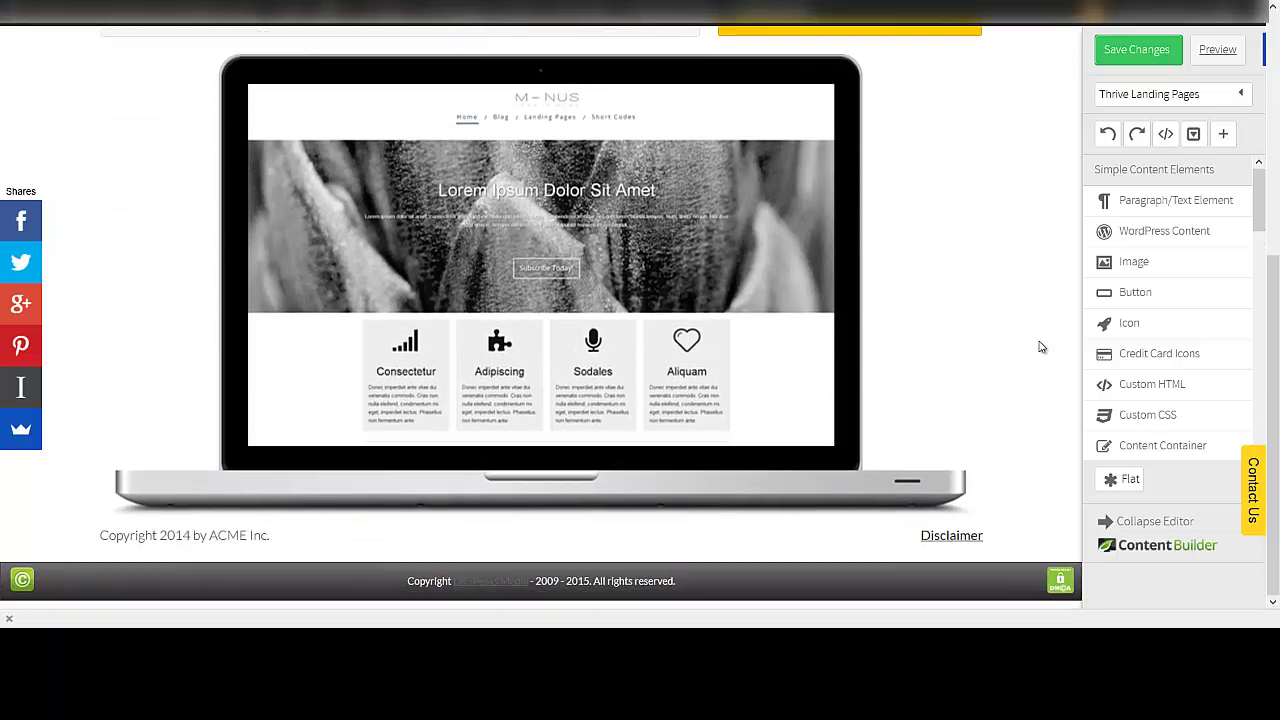
pyautogui.scroll(2, 1040, 347)
pyautogui.scroll(-1, 1040, 347)
pyautogui.scroll(-1, 1040, 347)
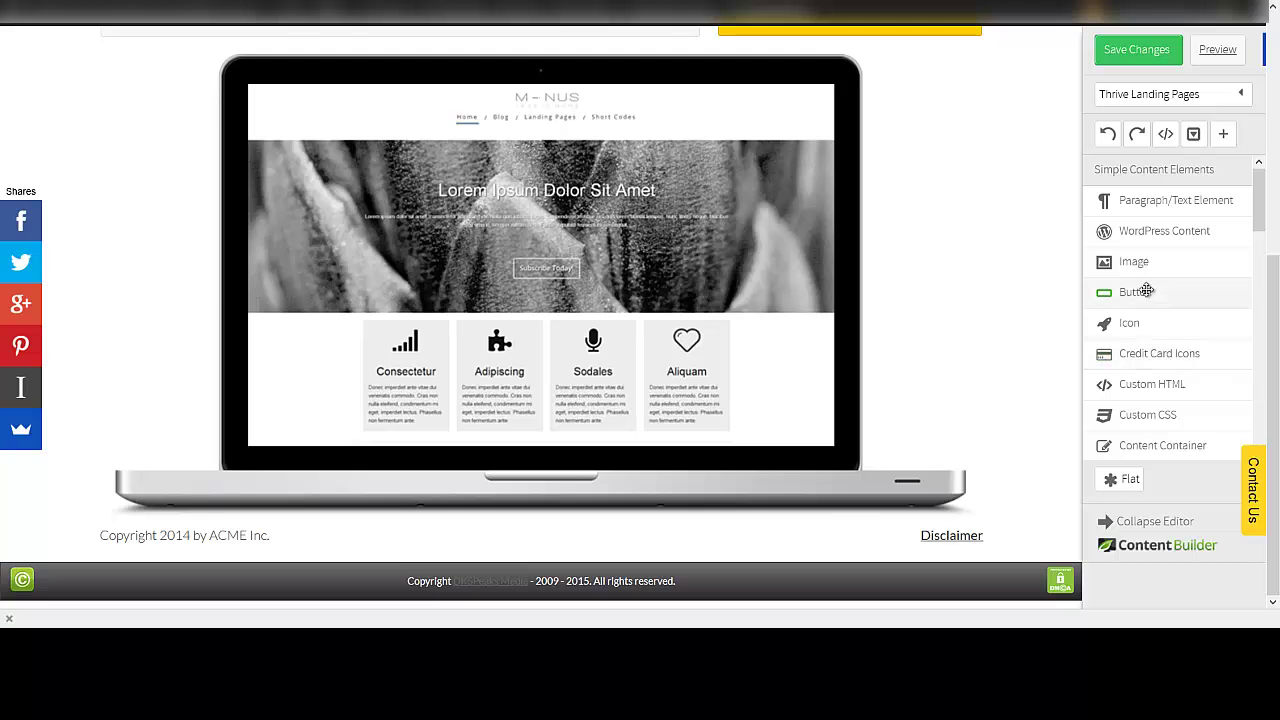
pyautogui.moveTo(1143, 290); pyautogui.dragTo(809, 526)
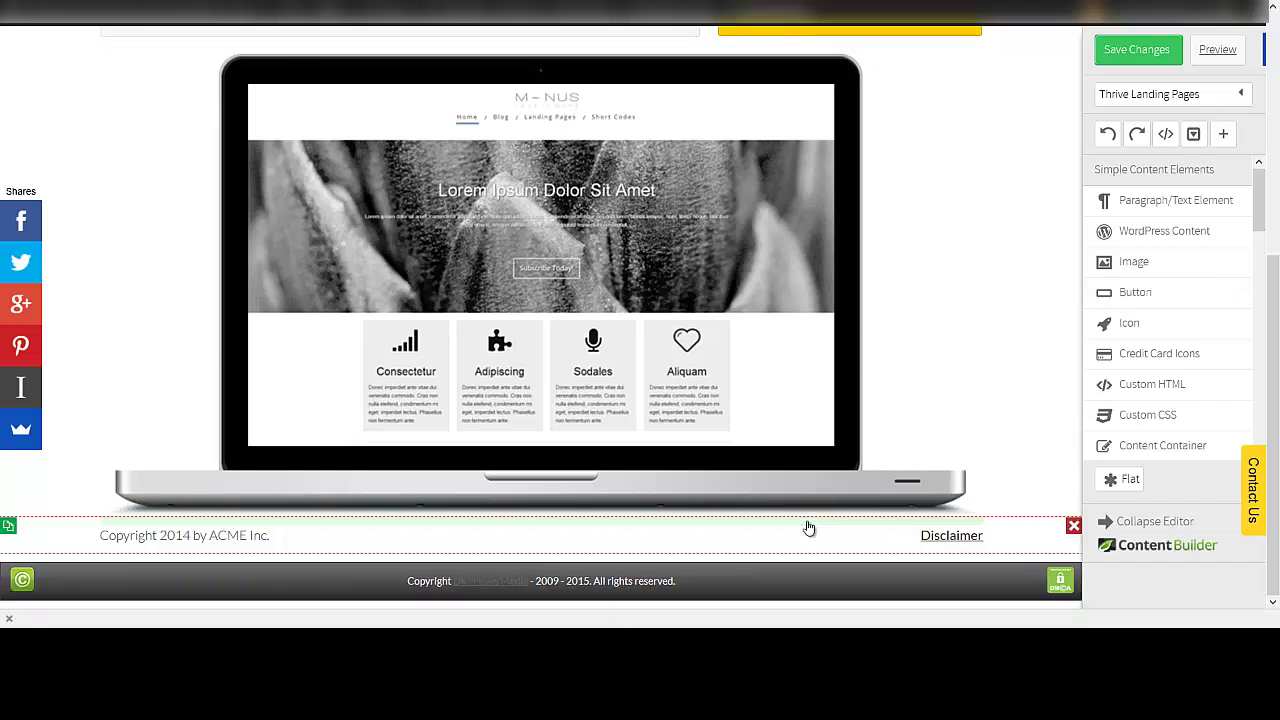
pyautogui.scroll(-1, 995, 350)
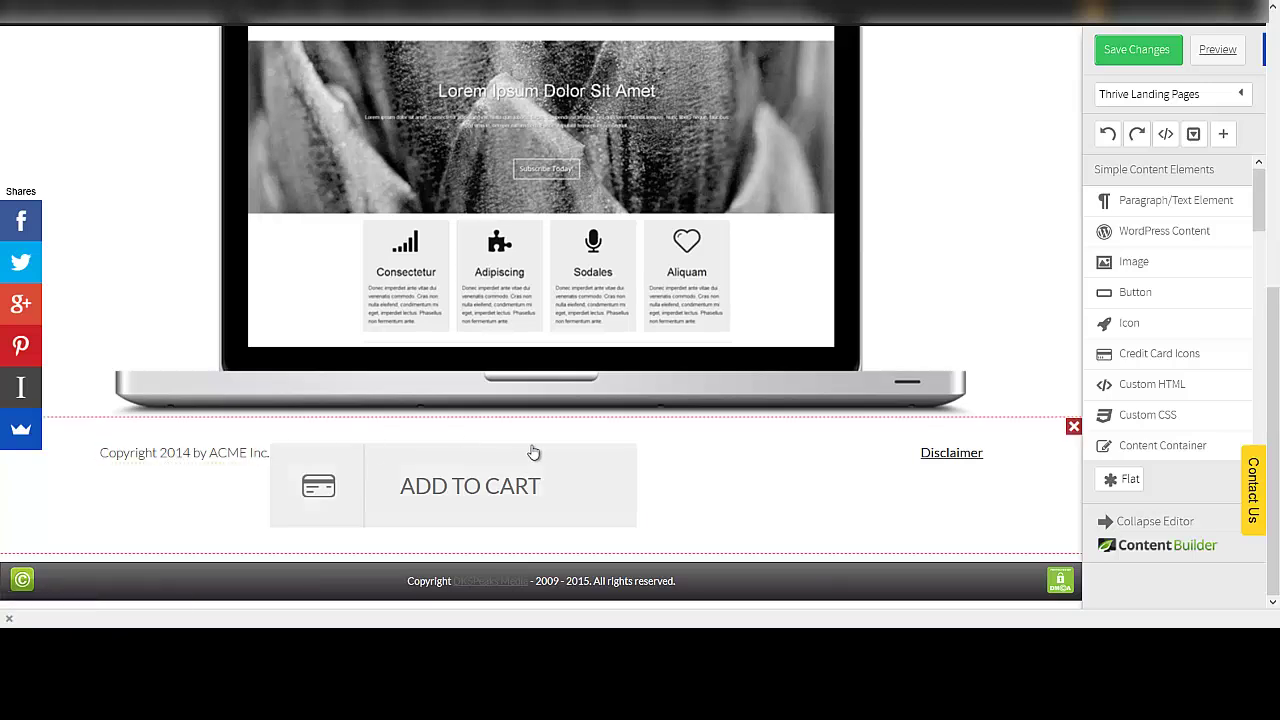
pyautogui.click(257, 452)
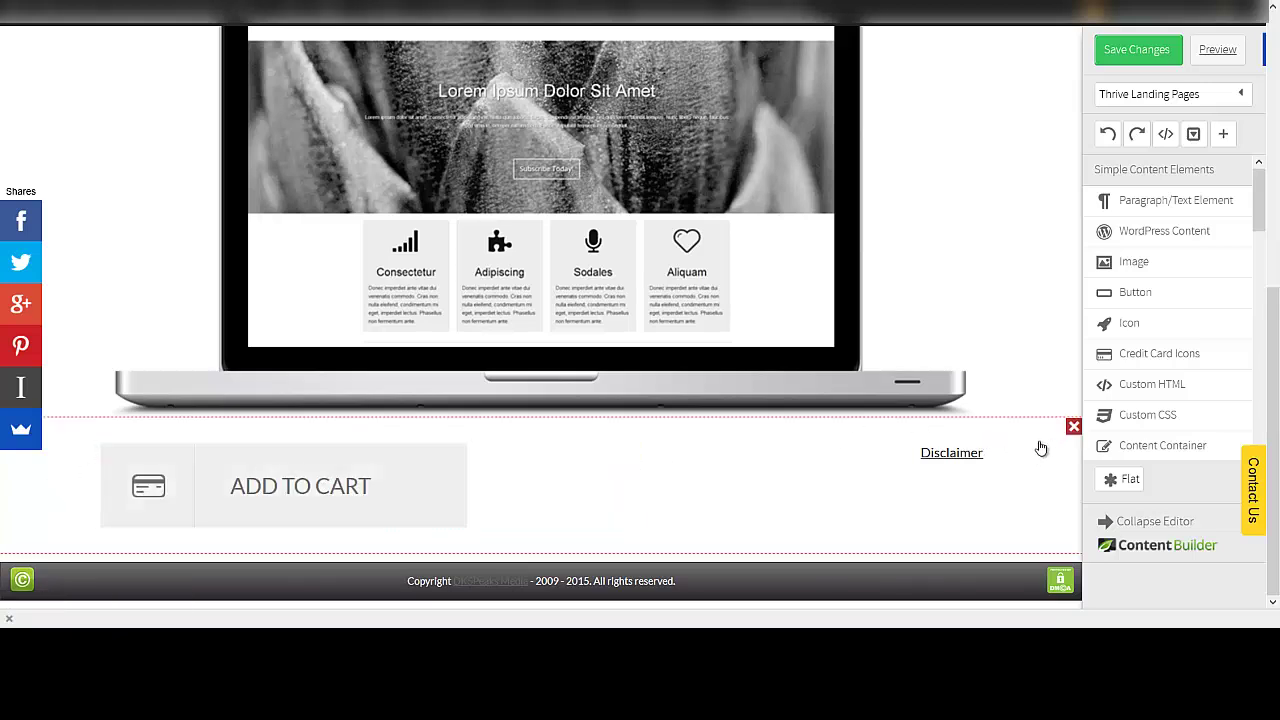
# - Delete the "Disclaimer" link from the footer section and center the Add to Cart button
pyautogui.click(975, 452)
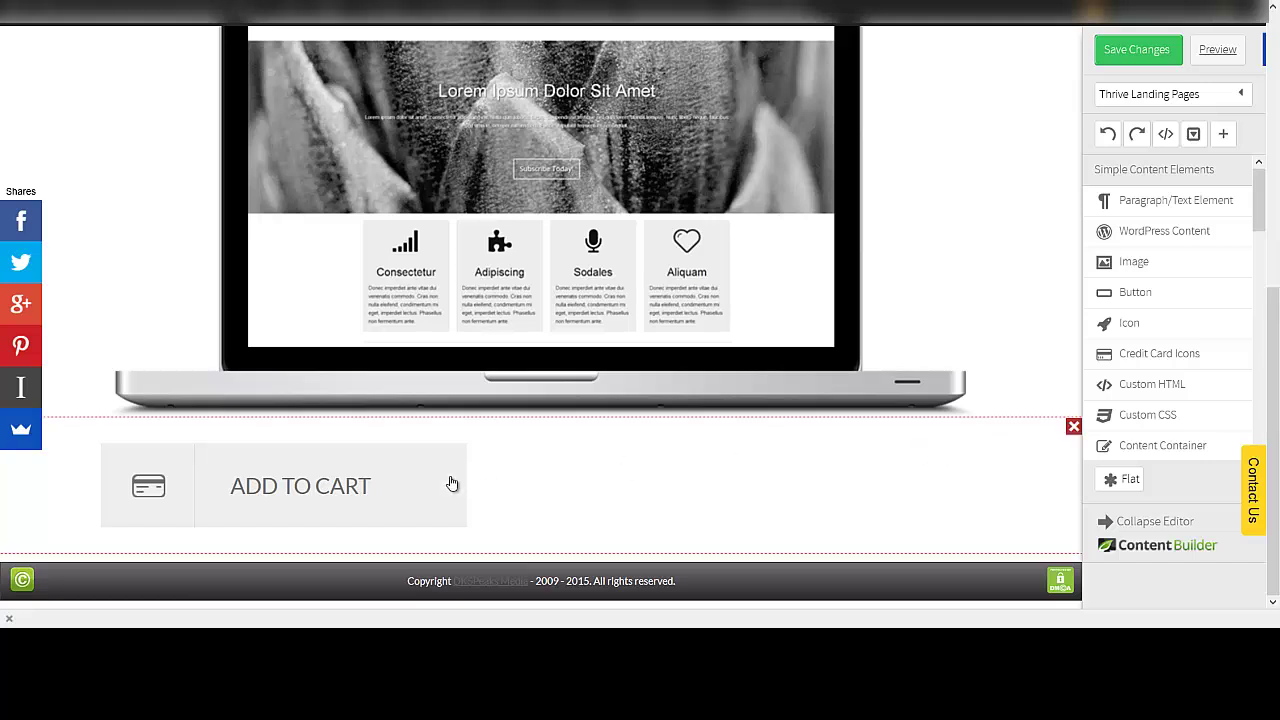
pyautogui.click(385, 471)
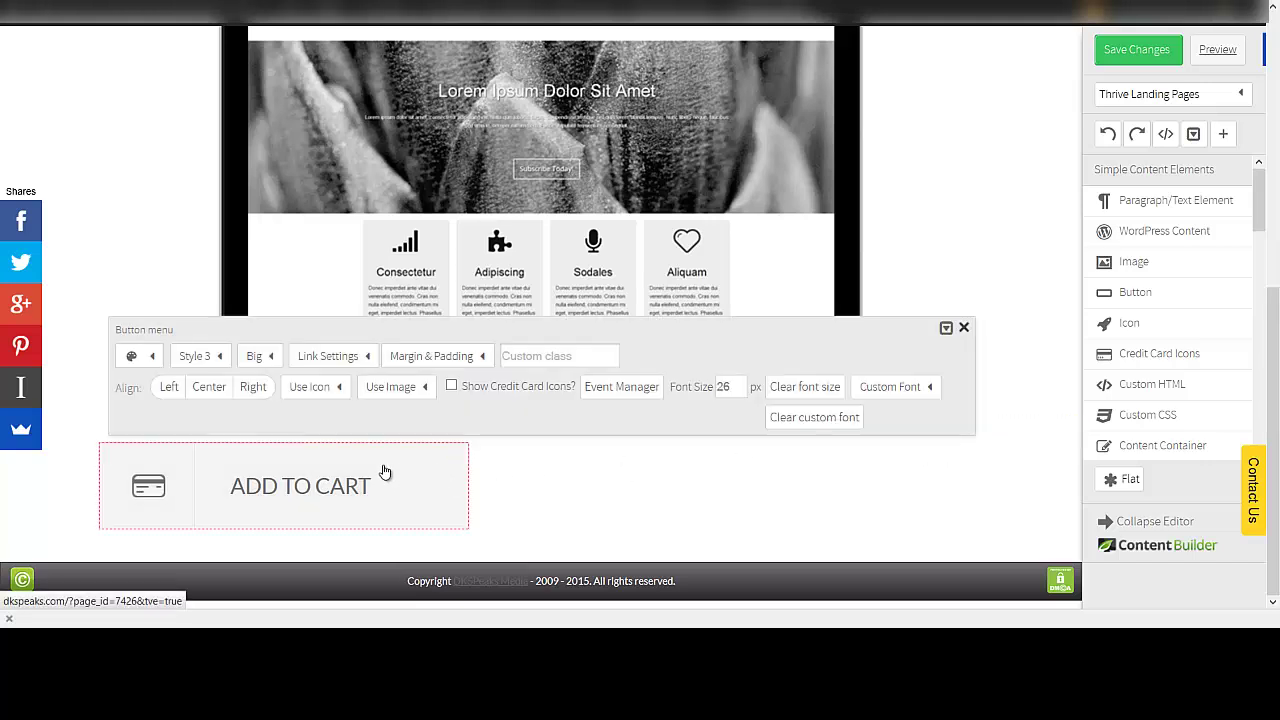
pyautogui.click(208, 390)
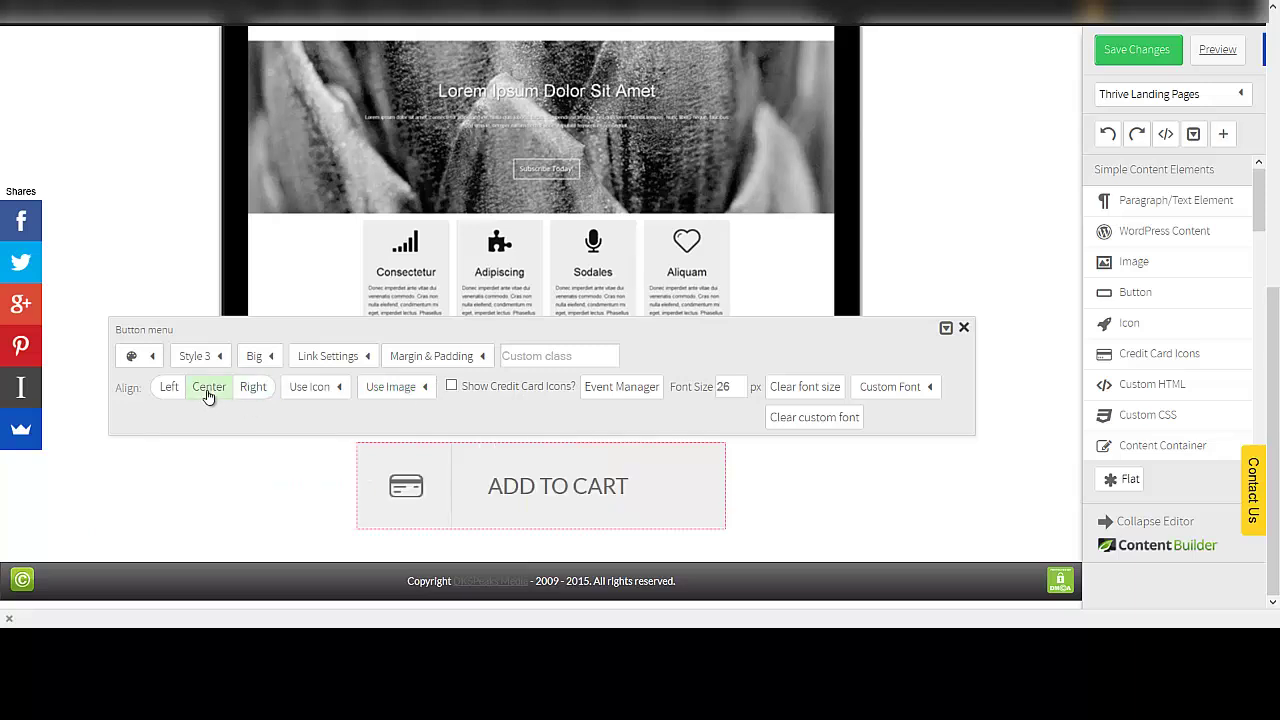
# - Apply the default red colour to the Add to Cart button
pyautogui.click(155, 358)
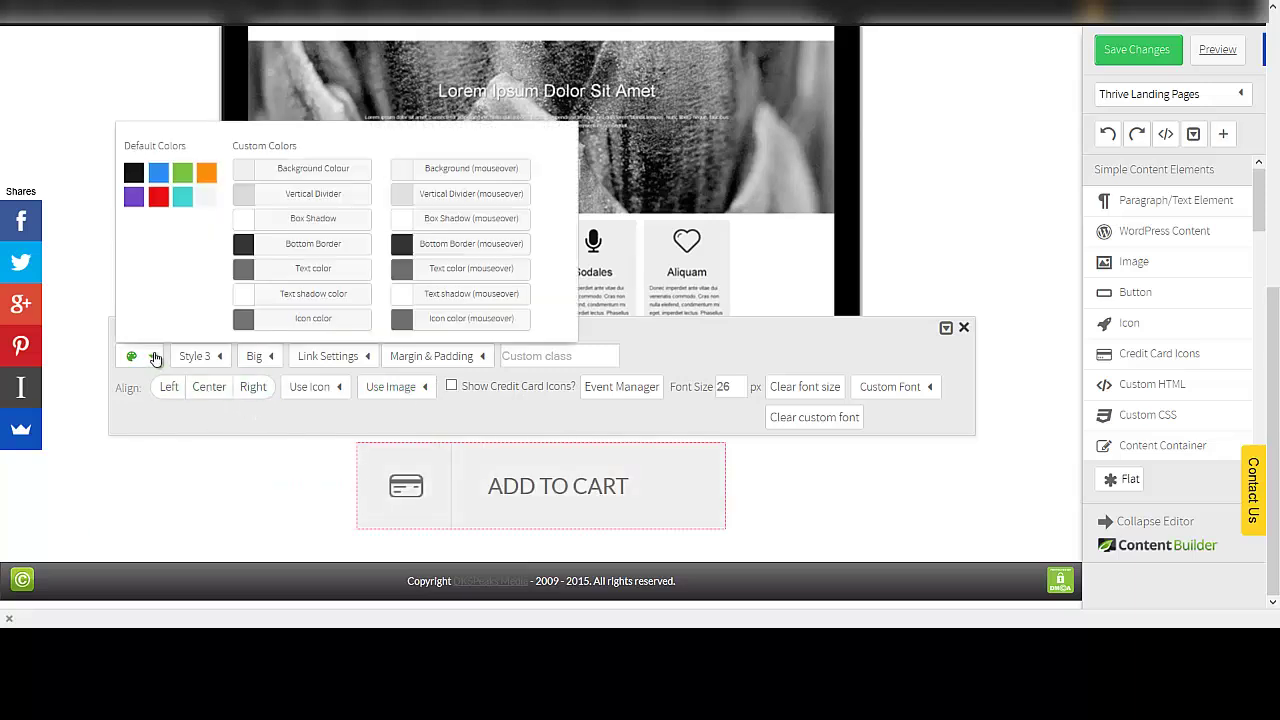
pyautogui.click(158, 197)
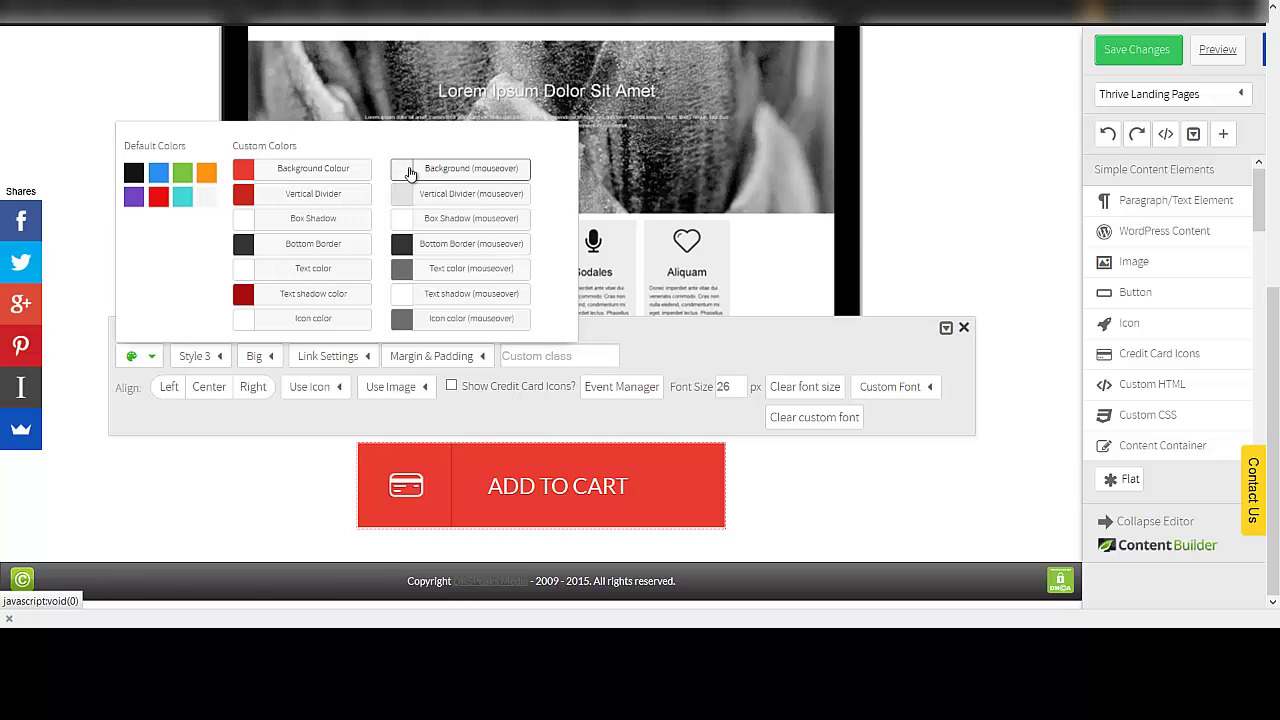
pyautogui.click(298, 513)
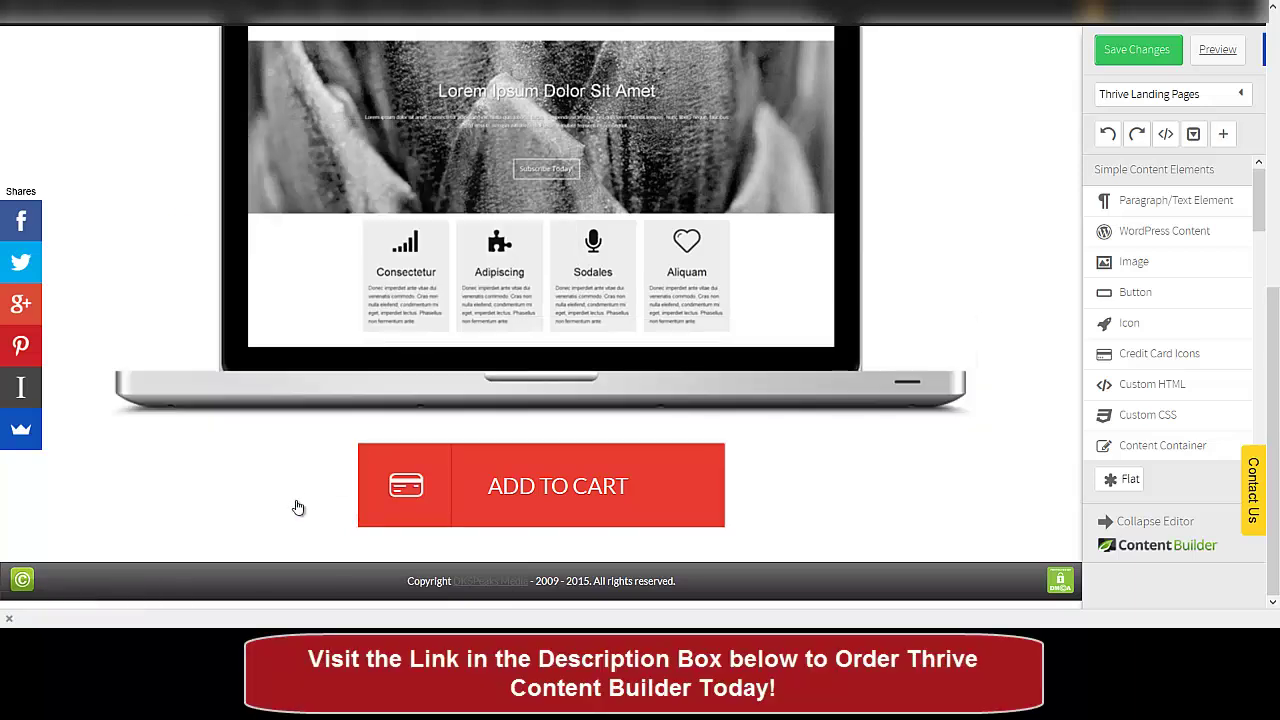
# - Set the button's image size to 31 px and add a credit card icons element above the button
pyautogui.click(483, 487)
pyautogui.click(395, 390)
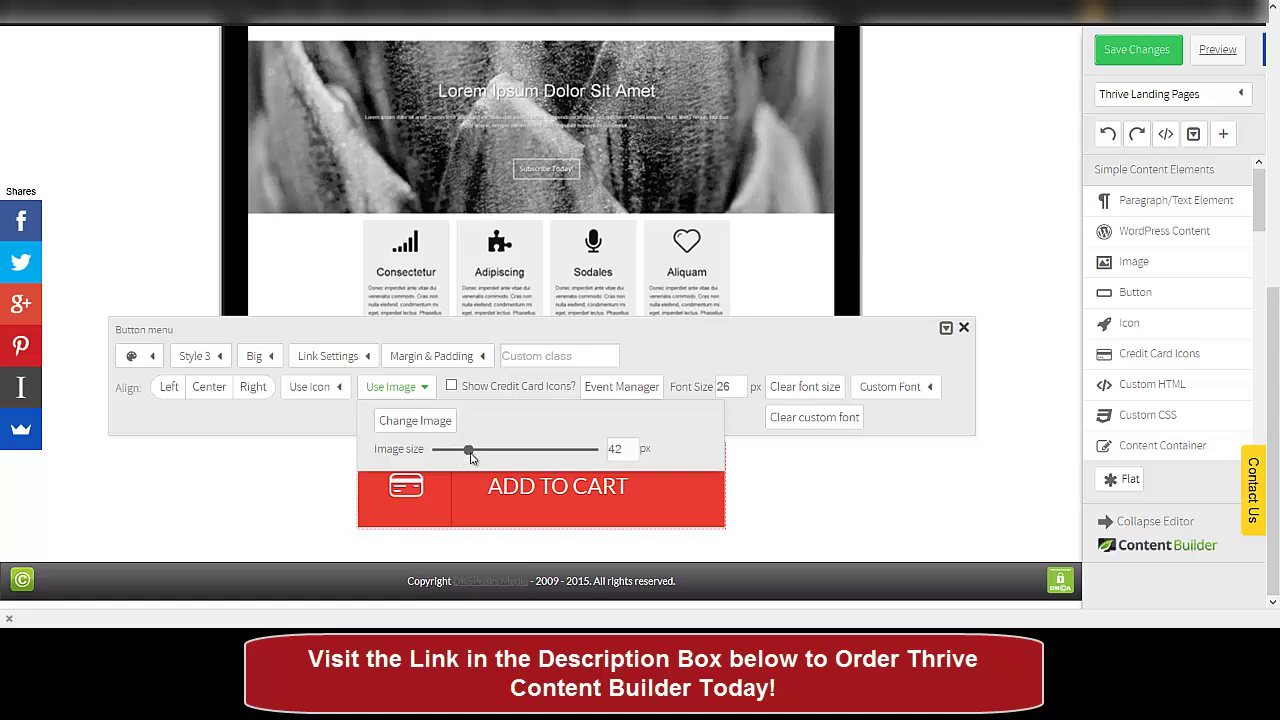
pyautogui.moveTo(471, 452); pyautogui.dragTo(462, 452)
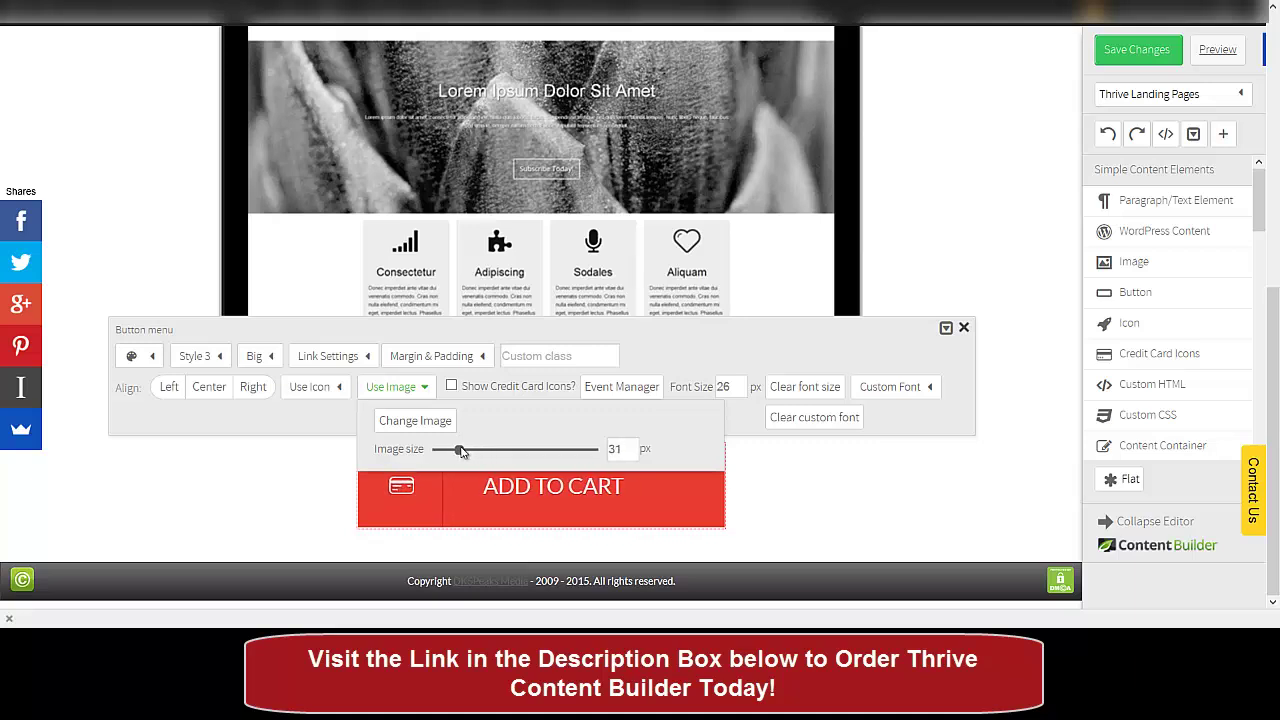
pyautogui.click(282, 492)
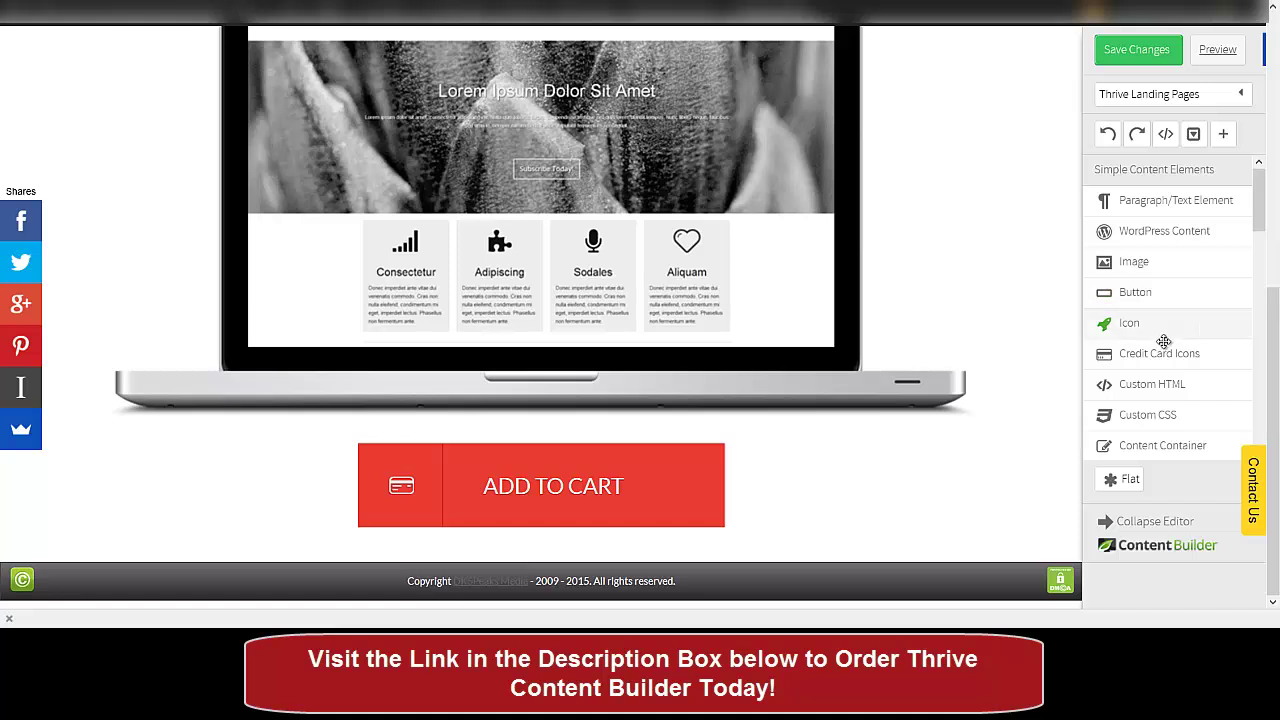
pyautogui.moveTo(1155, 355); pyautogui.dragTo(840, 447)
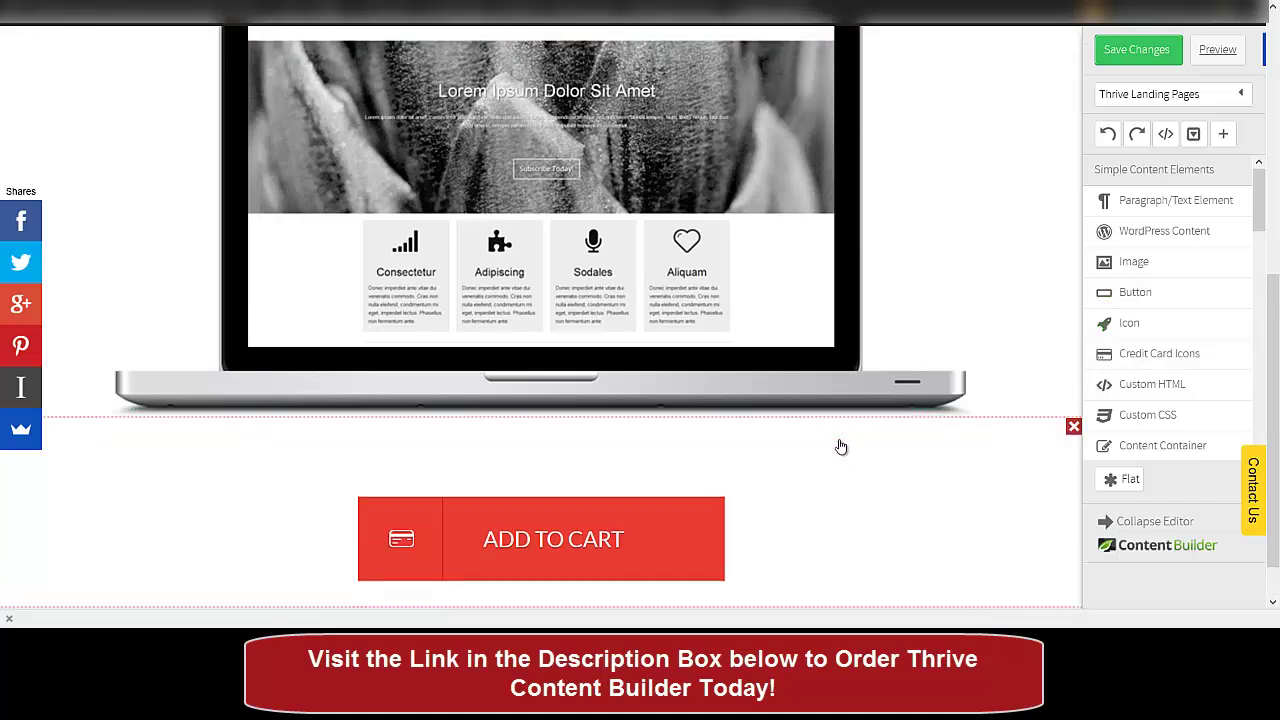
pyautogui.scroll(-1, 840, 447)
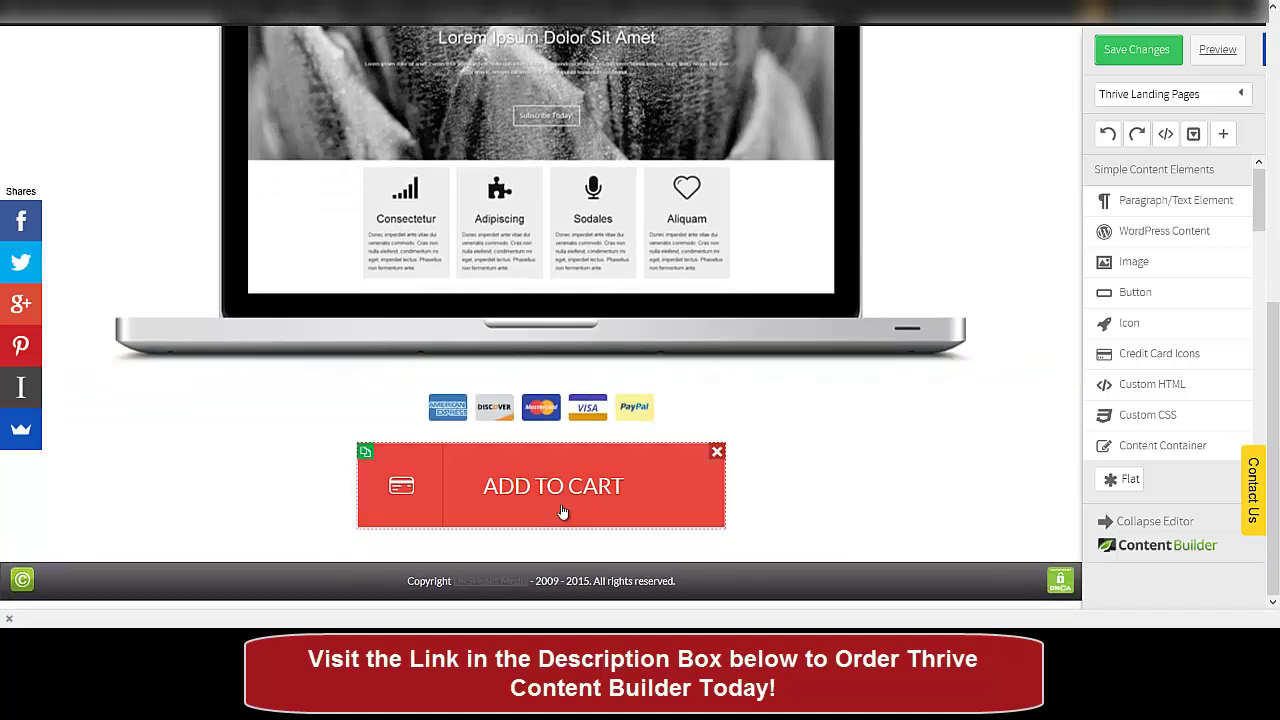
# - Change the red button's link text to "GET INSTANT ACCESS!"
pyautogui.click(561, 500)
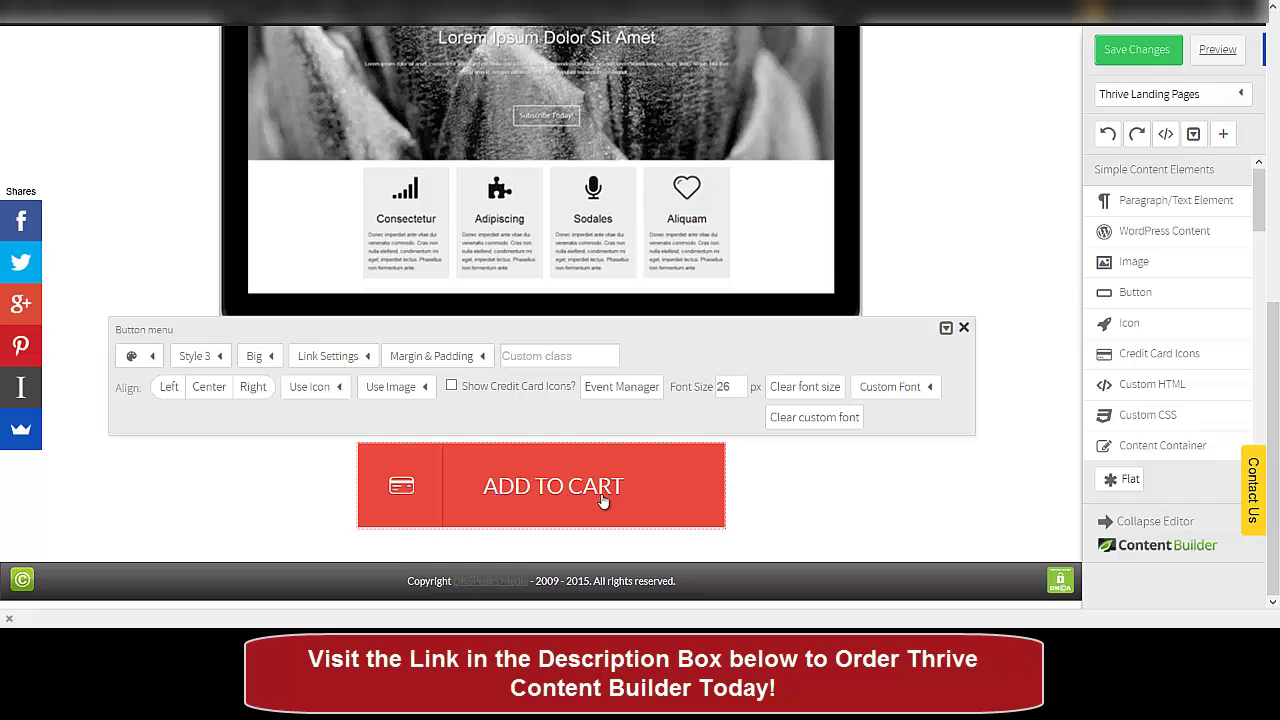
pyautogui.click(367, 361)
pyautogui.doubleClick(398, 411)
pyautogui.tripleClick(398, 411)
pyautogui.write('G')
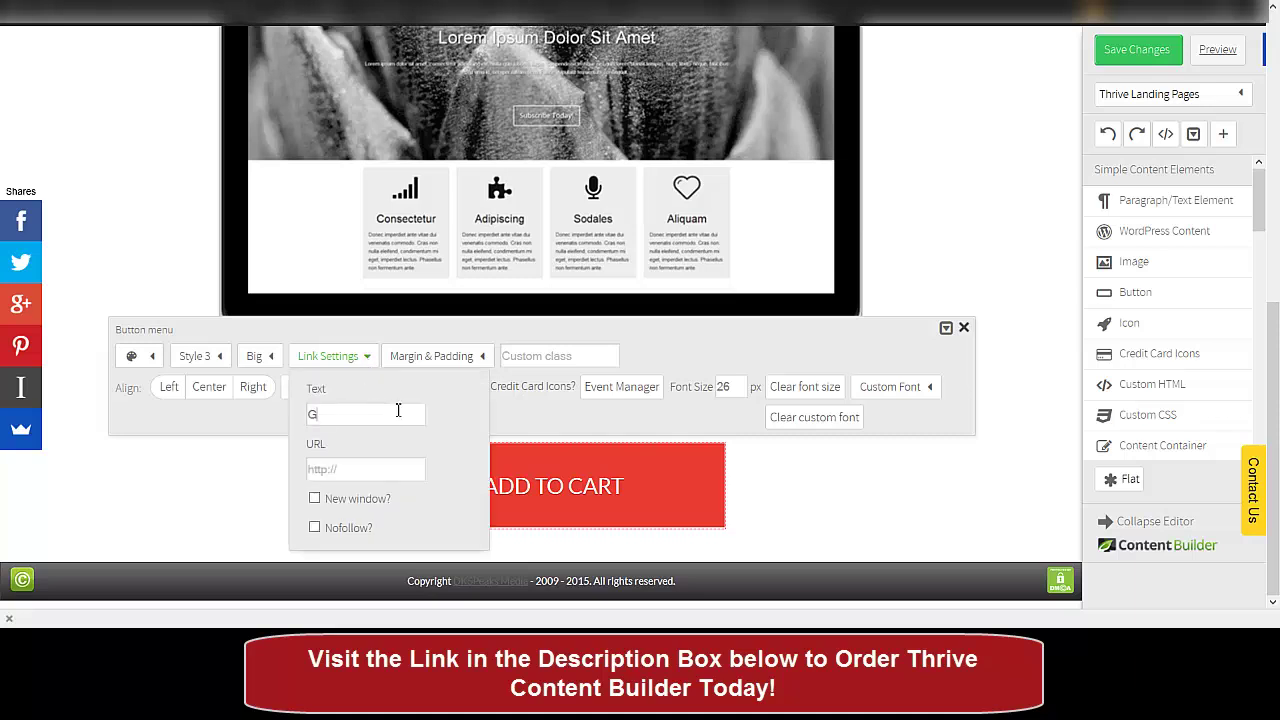
pyautogui.write('ET INSTANT ACCESS!')
pyautogui.click(777, 491)
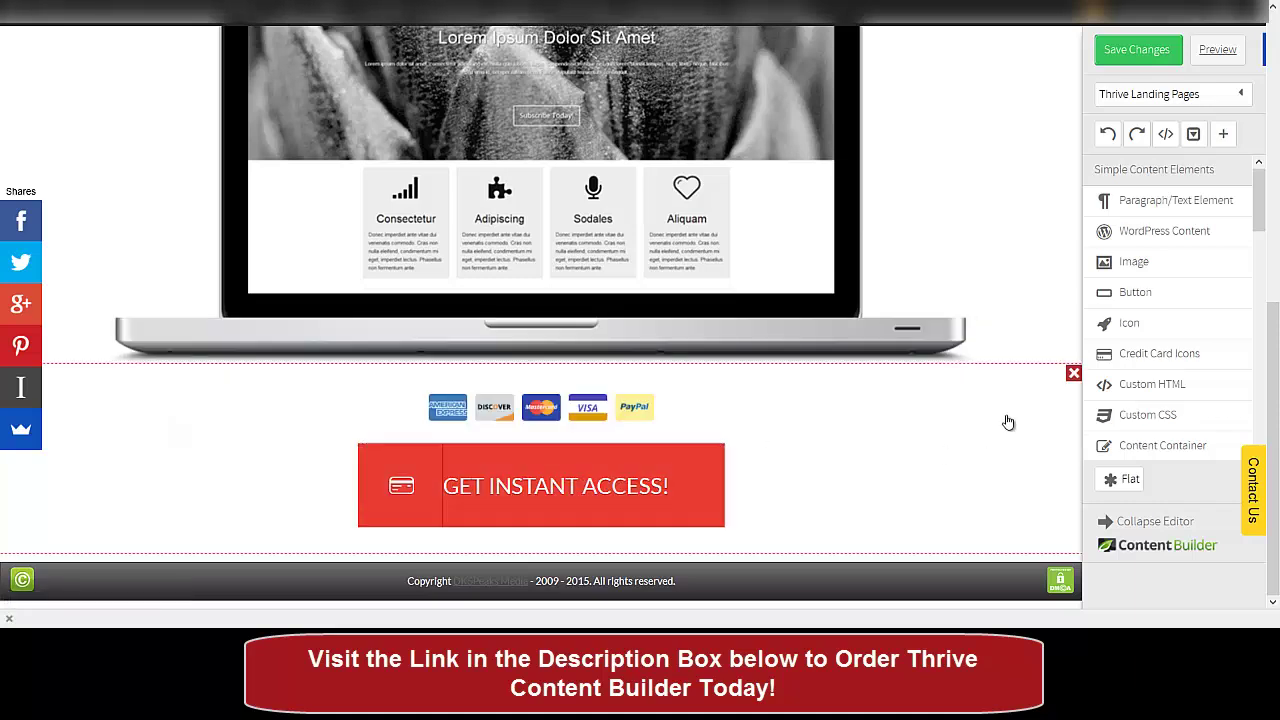
# - View the lead generation options of the email sign-up form under the subheading, leaving the settings as they are
pyautogui.scroll(5, 1017, 264)
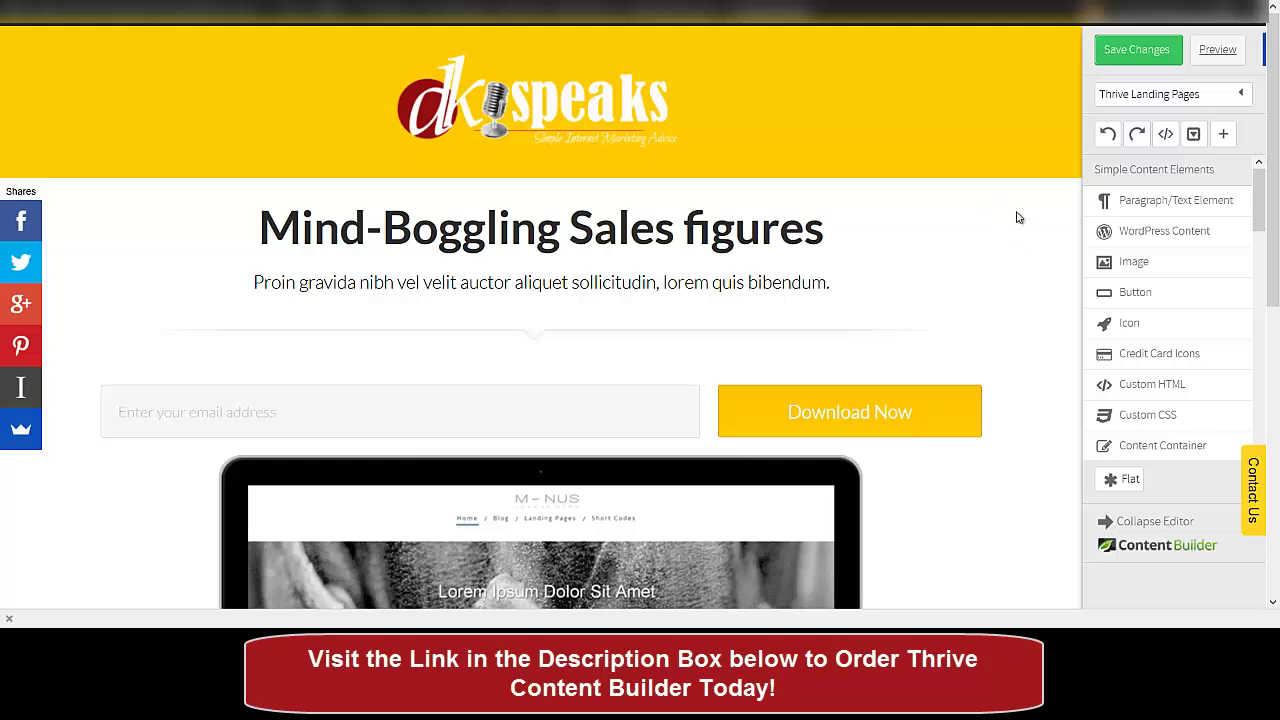
pyautogui.click(890, 415)
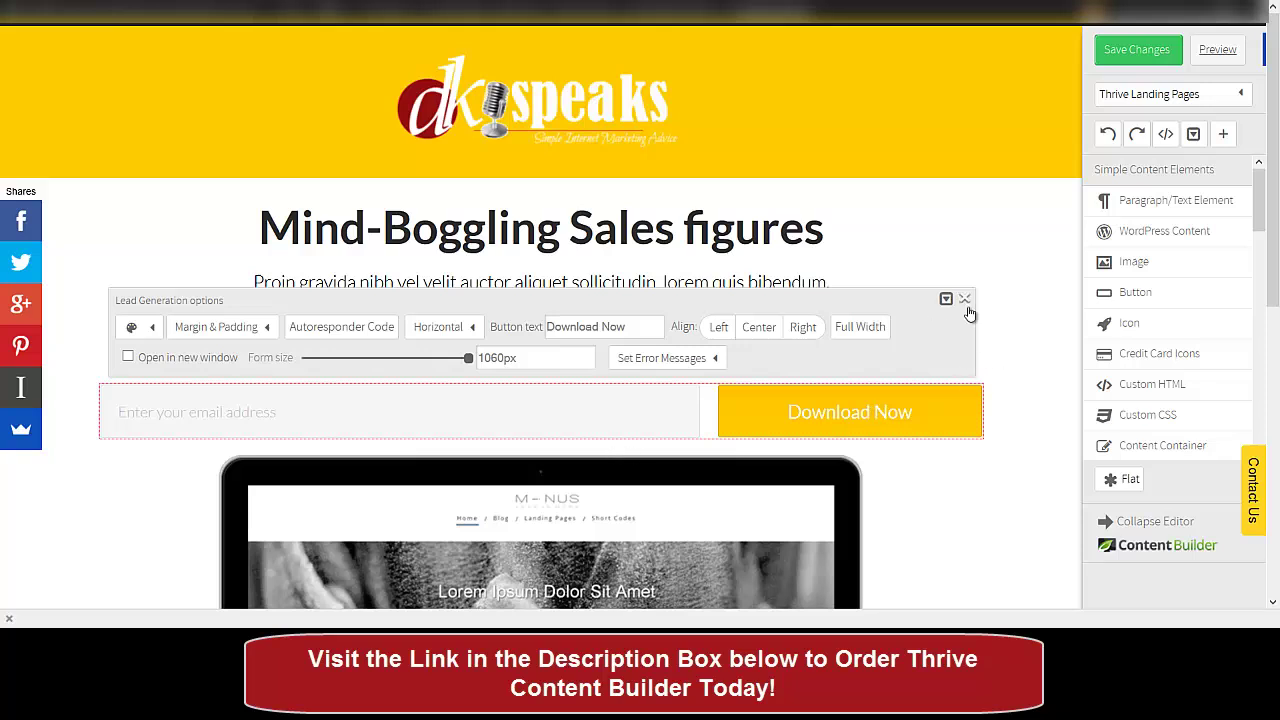
pyautogui.click(1034, 298)
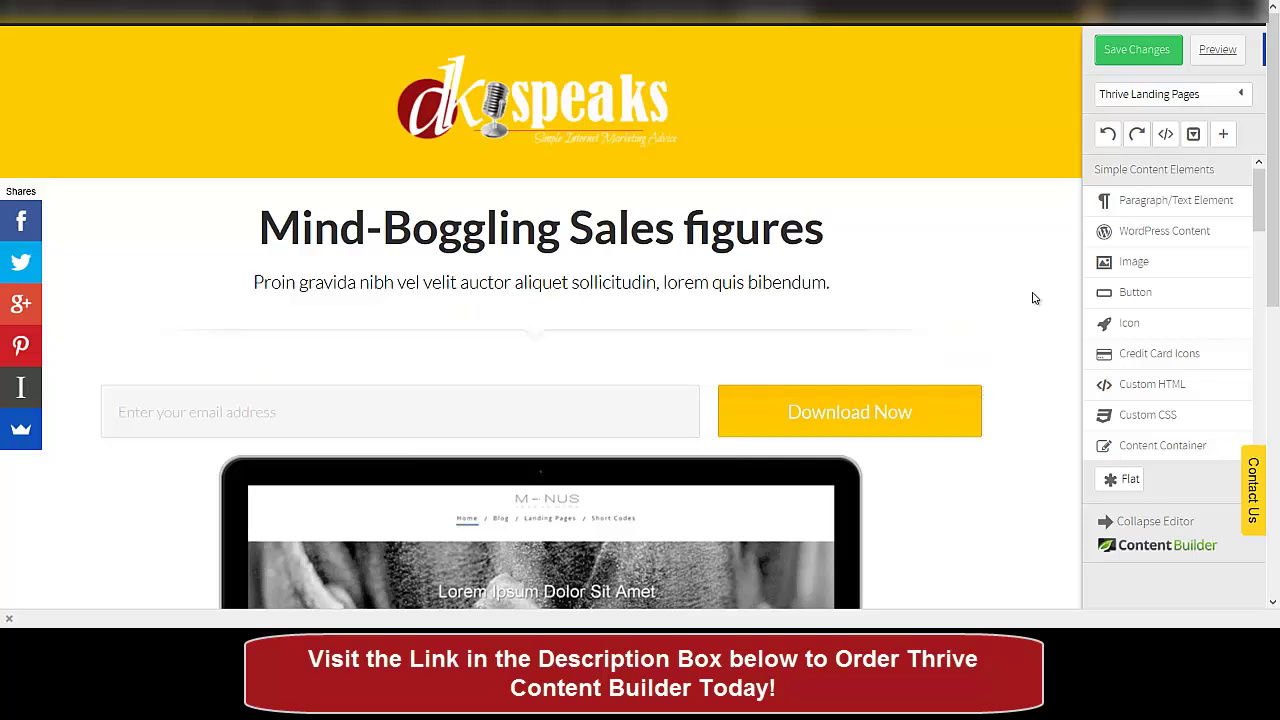
pyautogui.scroll(-2, 1034, 298)
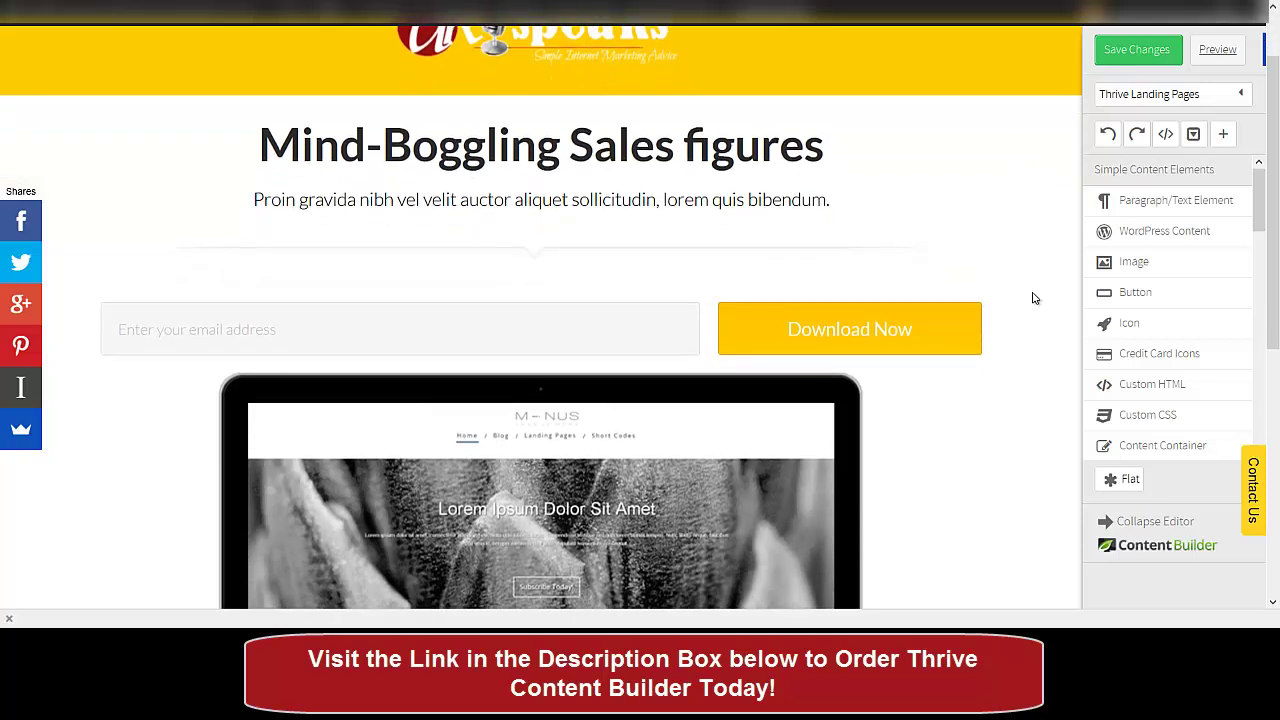
pyautogui.scroll(-1, 1034, 298)
pyautogui.scroll(3, 1034, 298)
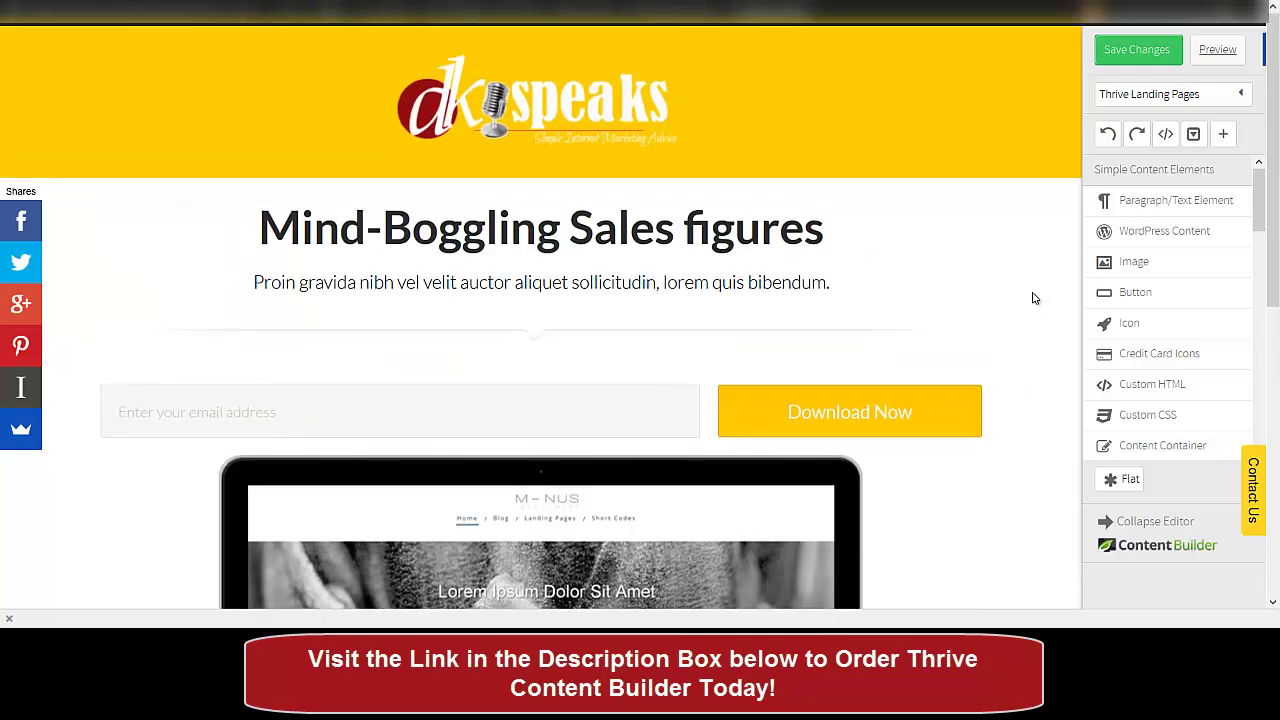
# - Set the logo header section's background colour to near-black, rgba(7,0,1,1), and look over the page
pyautogui.click(971, 97)
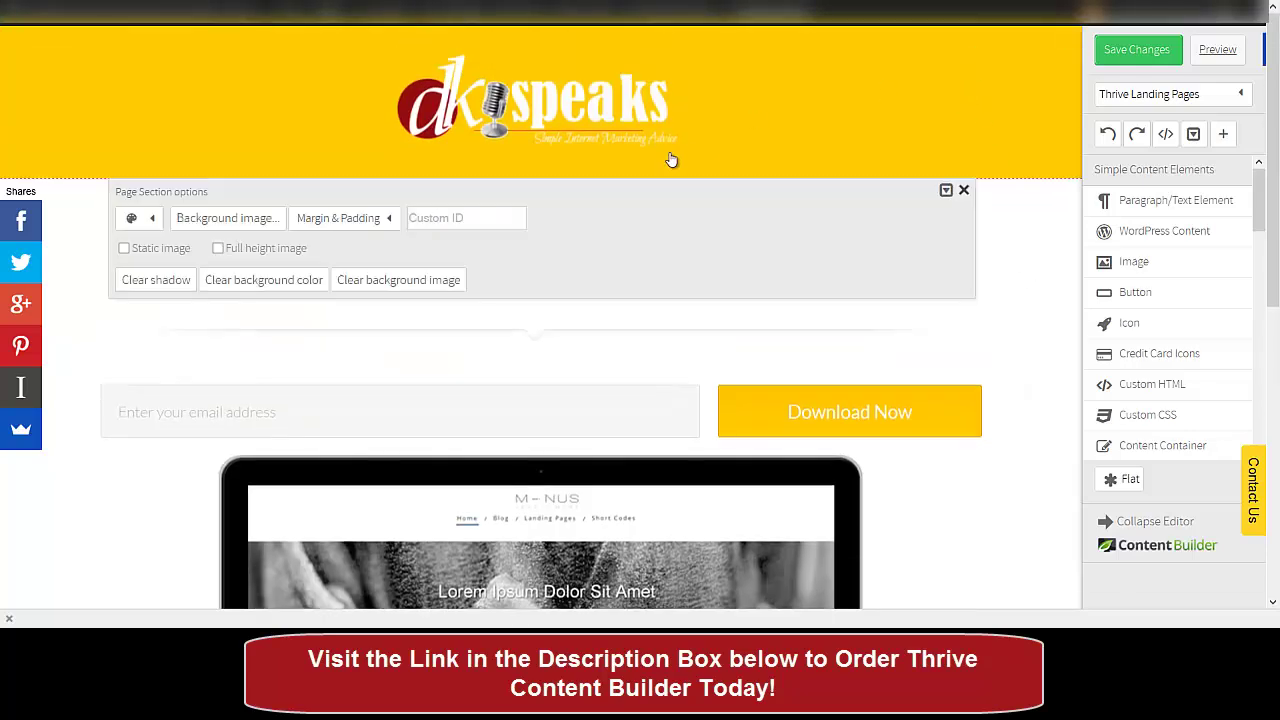
pyautogui.click(152, 220)
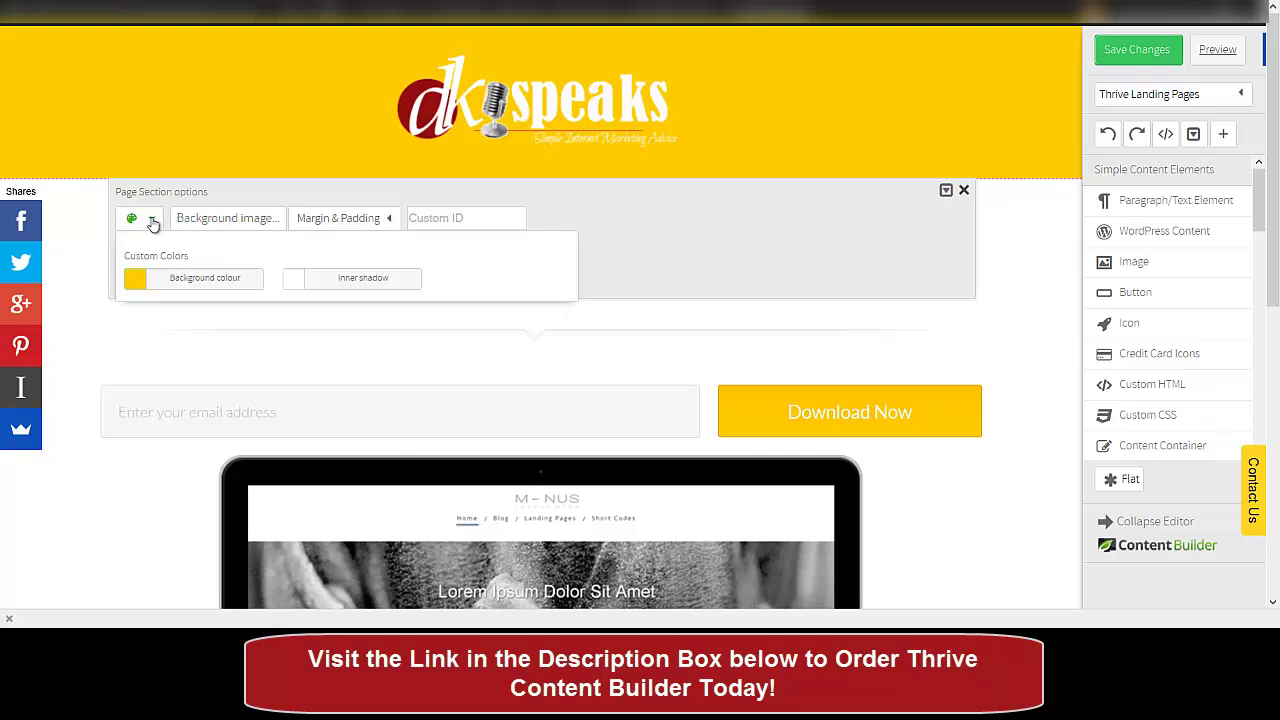
pyautogui.click(234, 283)
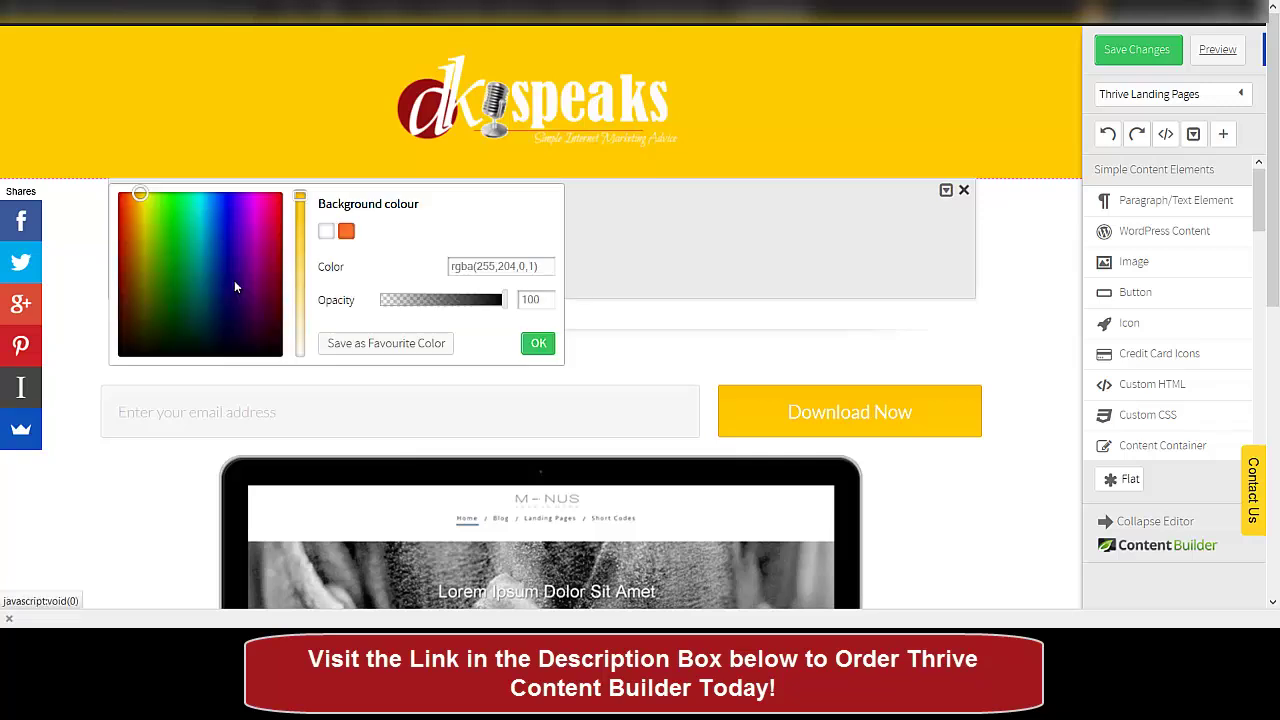
pyautogui.click(277, 352)
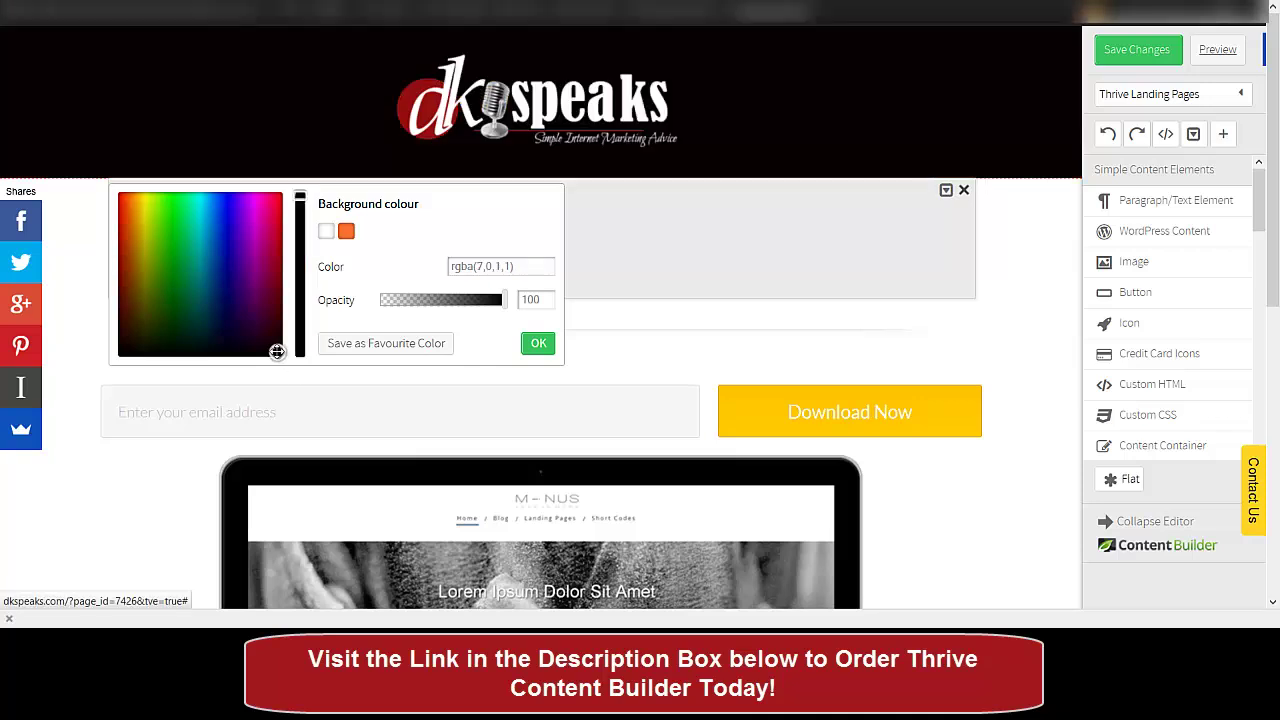
pyautogui.click(1047, 285)
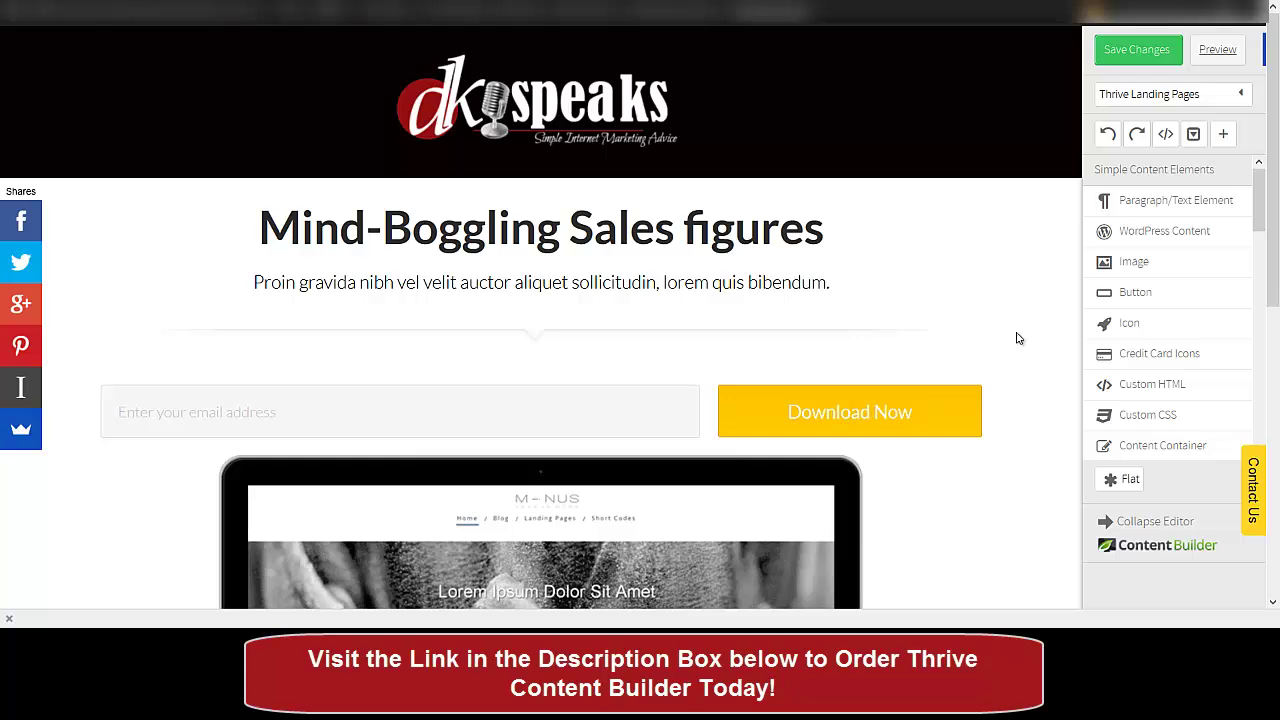
pyautogui.scroll(-2, 1017, 338)
pyautogui.scroll(-4, 1017, 338)
pyautogui.scroll(6, 1017, 338)
# - Leave the editor without saving, open the traffic eCourse landing page and examine it from the headline to the sign-up form
pyautogui.write('traffic')
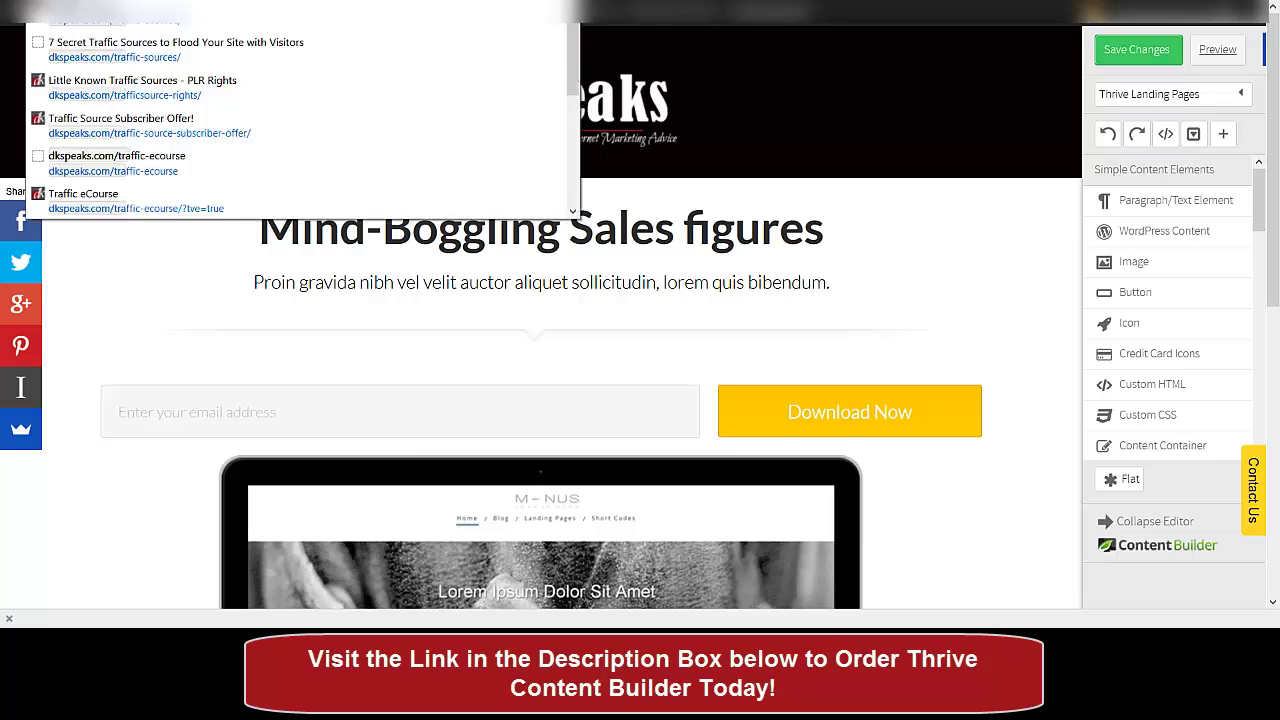
pyautogui.press('Return')
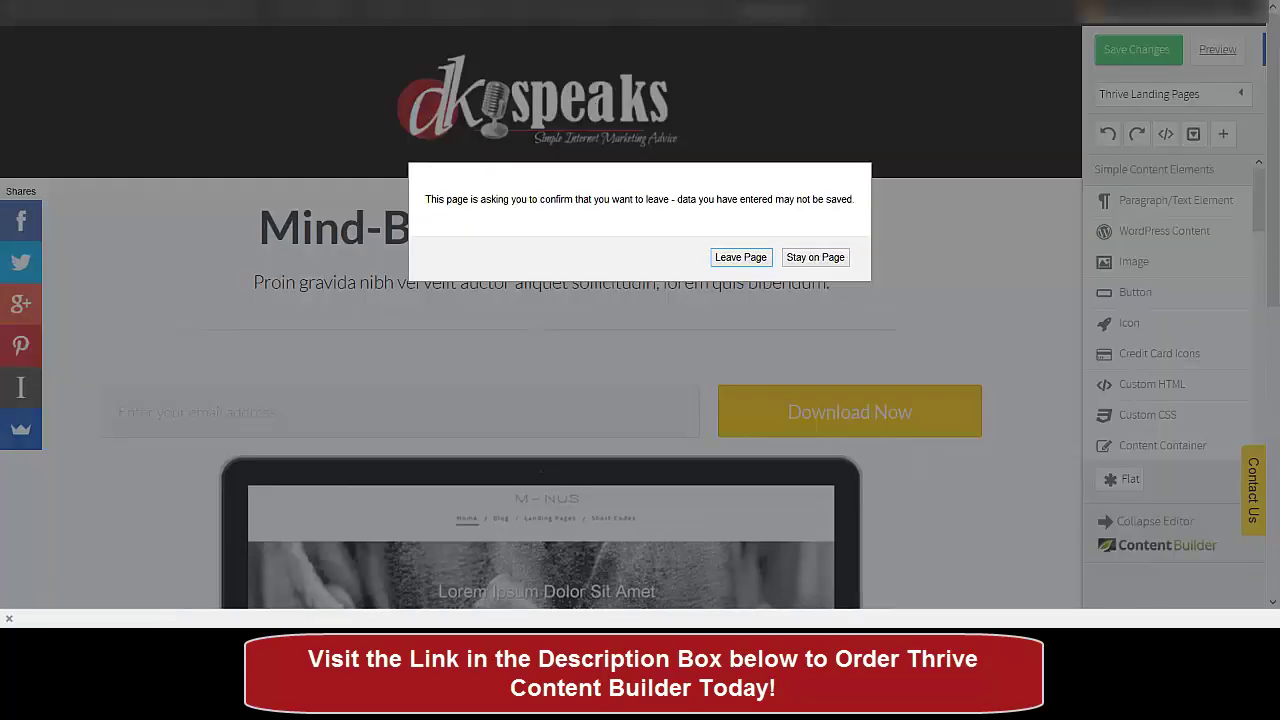
pyautogui.click(741, 258)
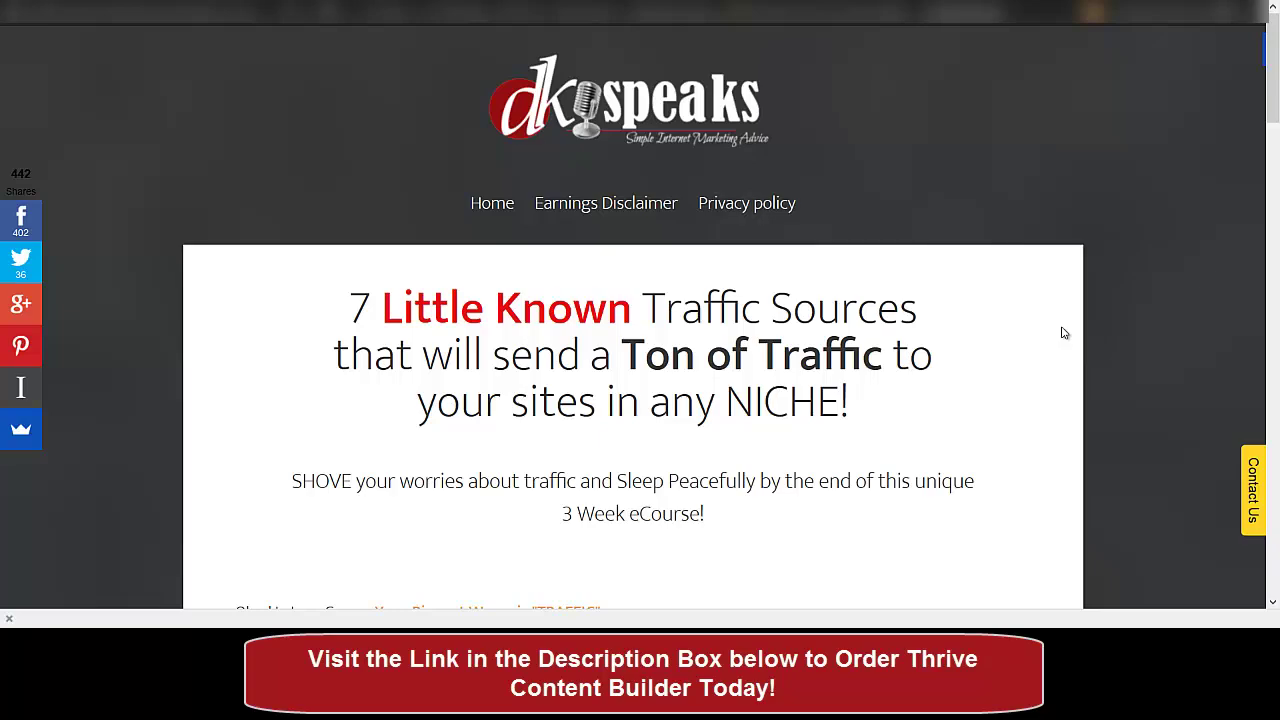
pyautogui.scroll(-6, 1064, 333)
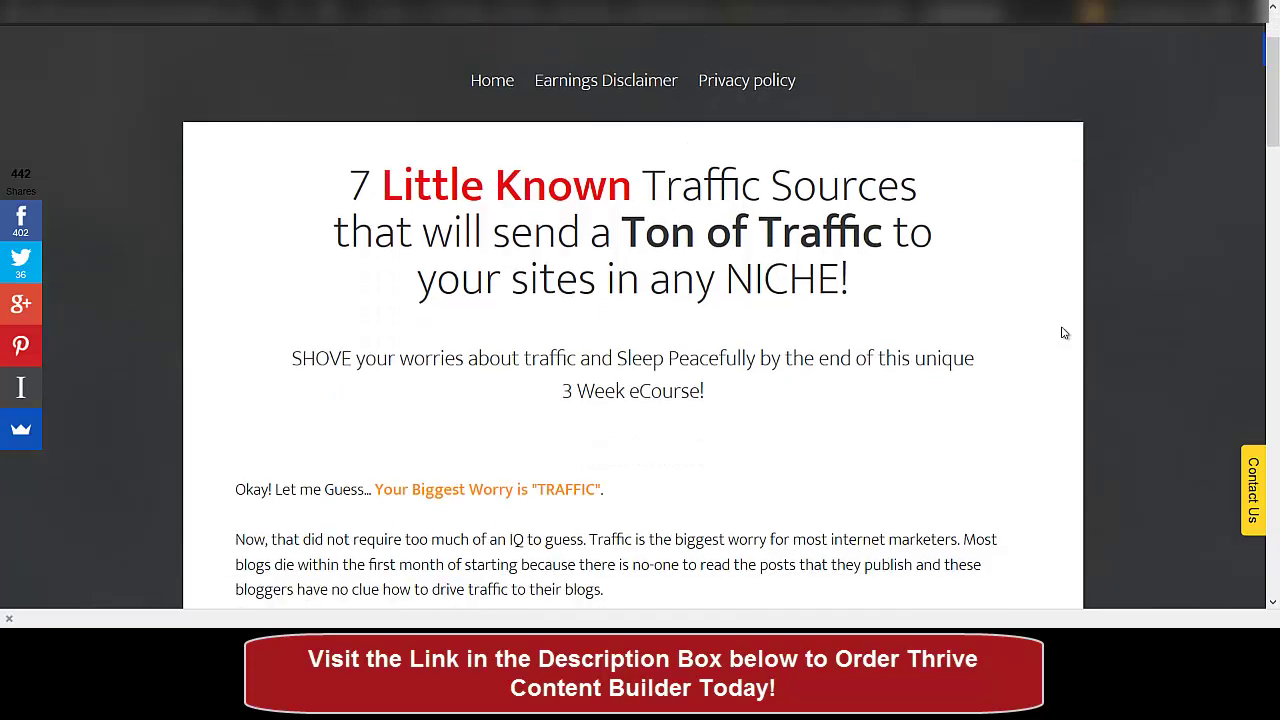
pyautogui.scroll(-14, 1064, 333)
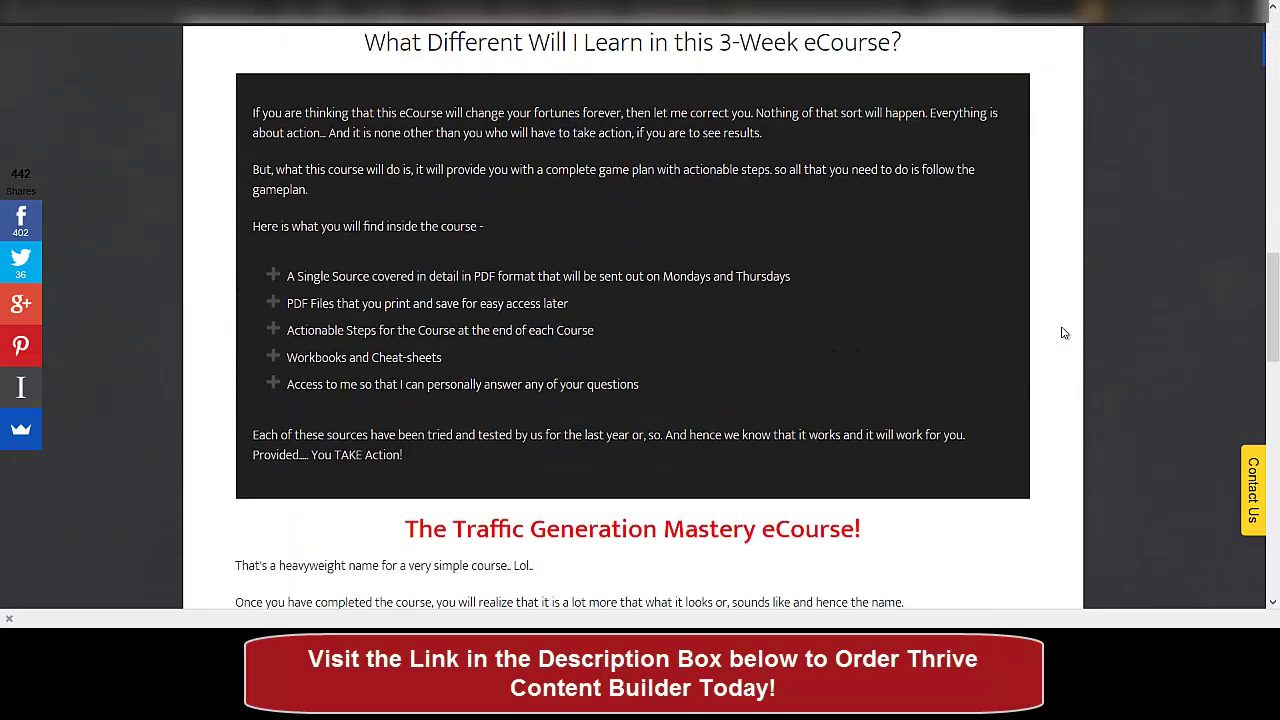
pyautogui.scroll(-2, 1064, 333)
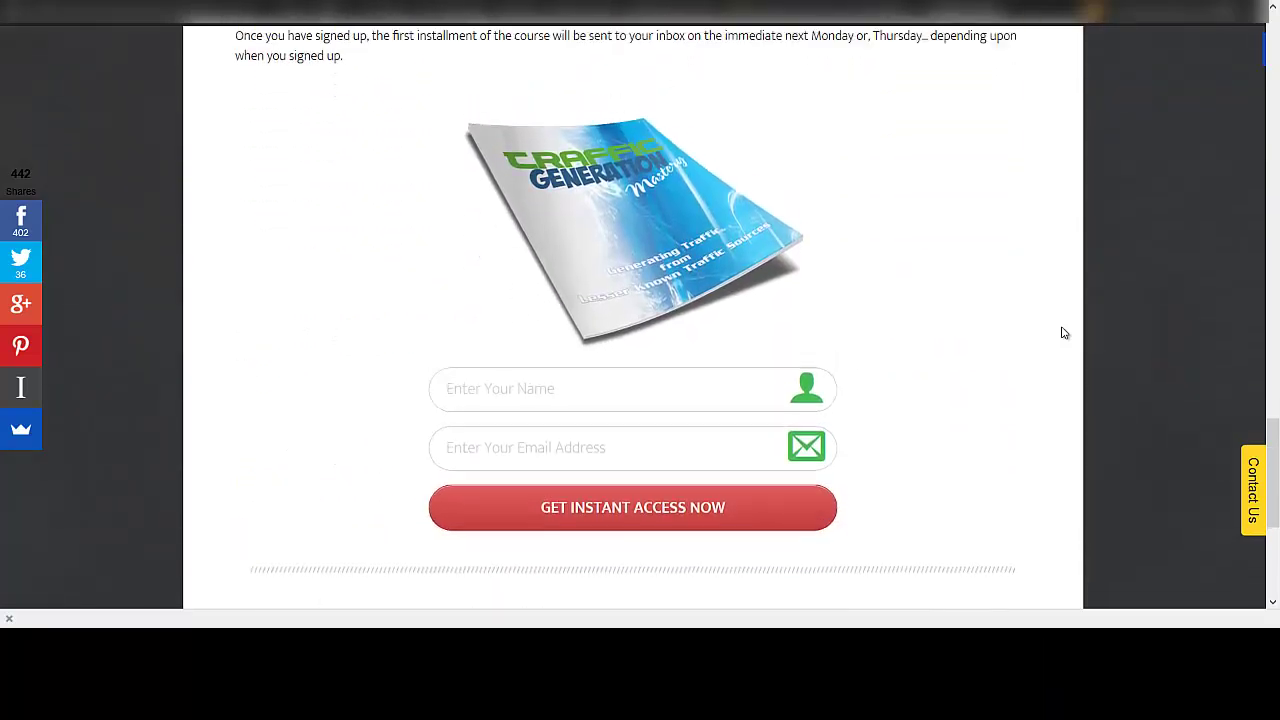
pyautogui.scroll(6, 1064, 333)
pyautogui.scroll(14, 1064, 333)
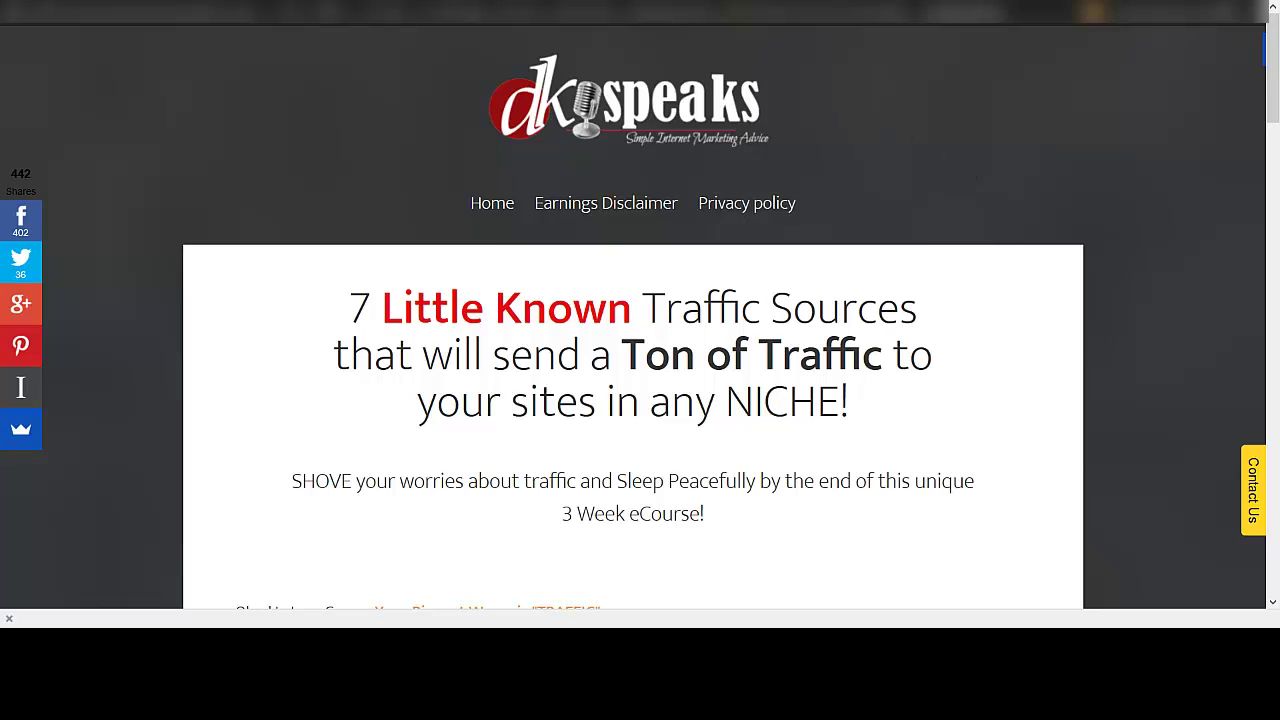
# - Switch to the WordPress Edit Page screen of the "Search Engine Optimization" page and look over its admin options
pyautogui.hotkey('ctrl', 'Tab')
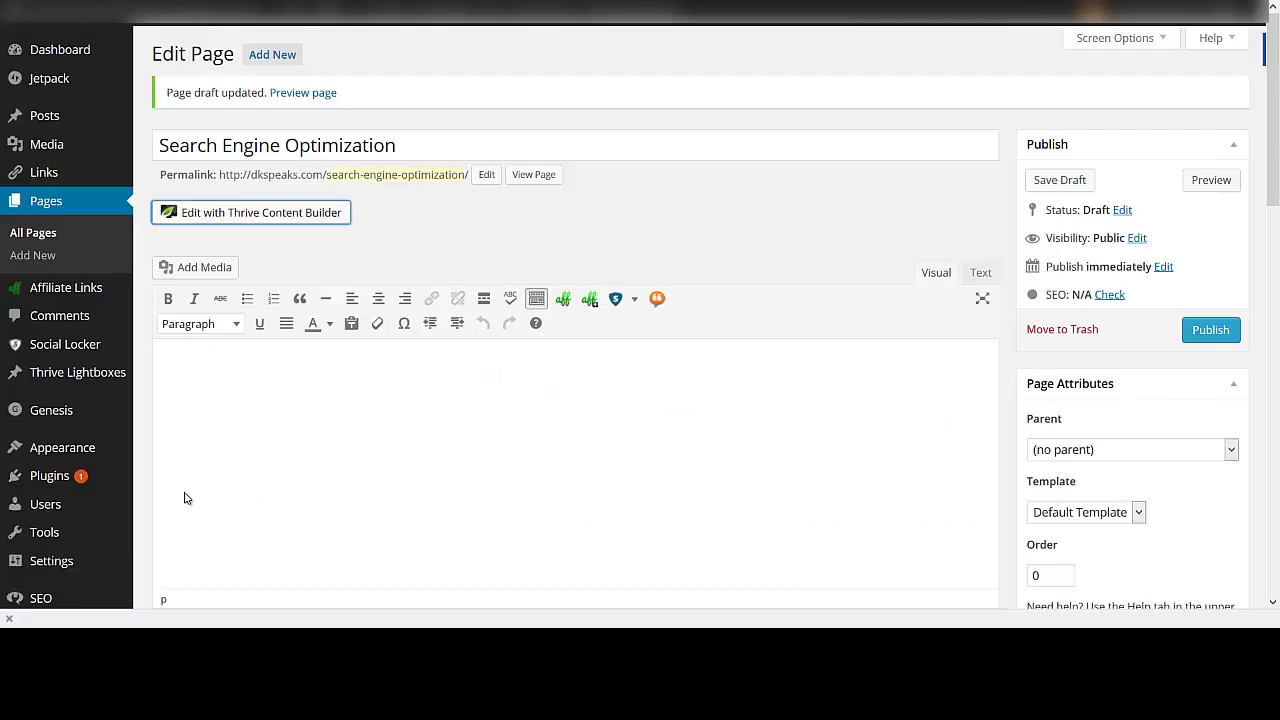
pyautogui.moveTo(113, 417)
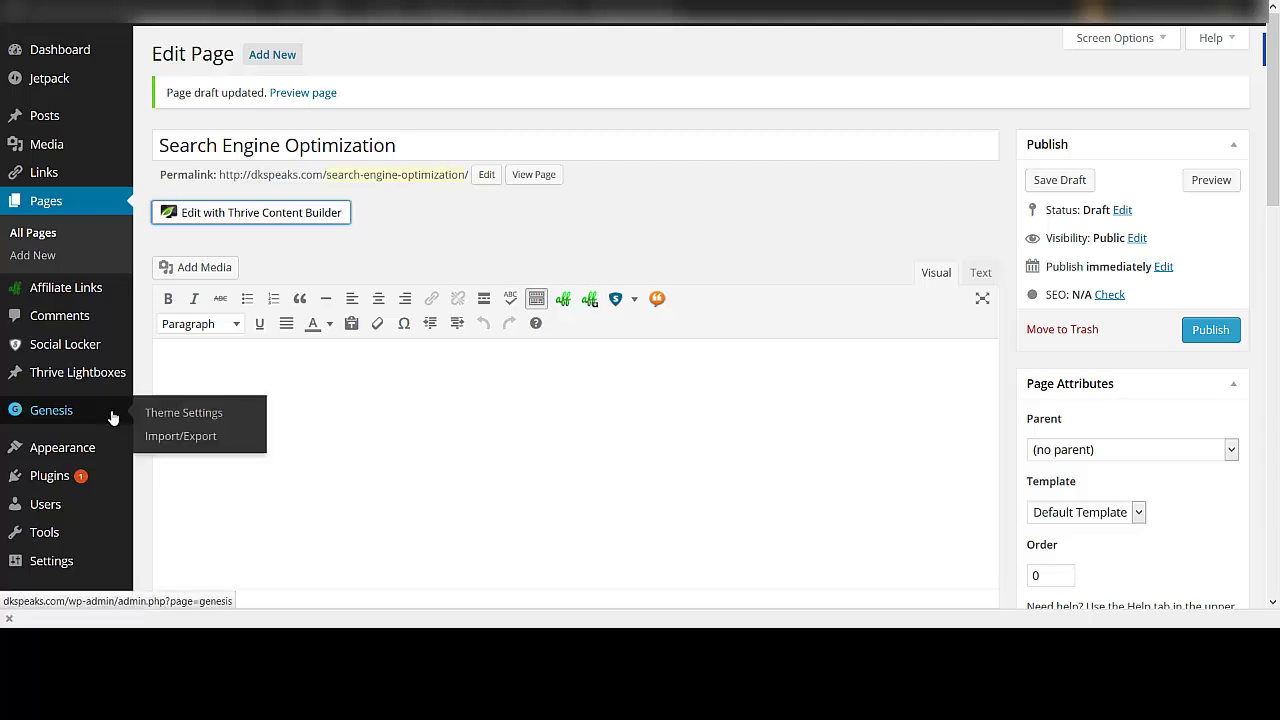
pyautogui.moveTo(93, 378)
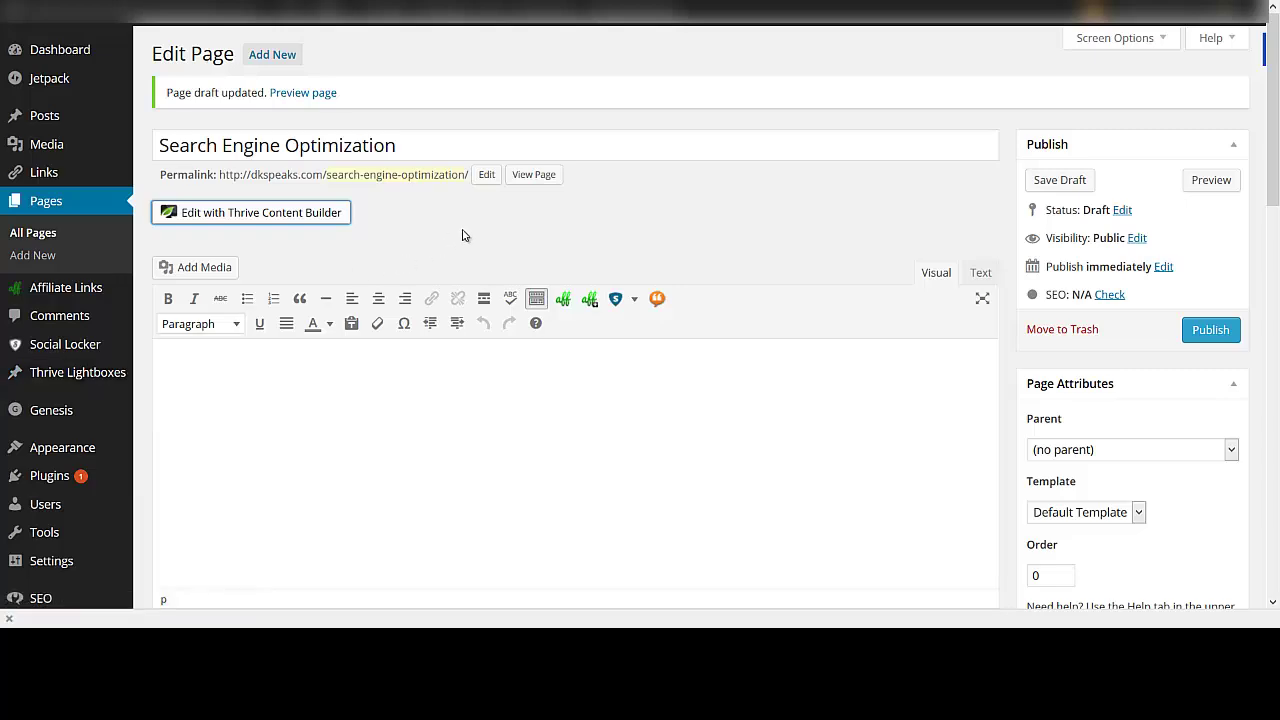
pyautogui.scroll(-2, 463, 235)
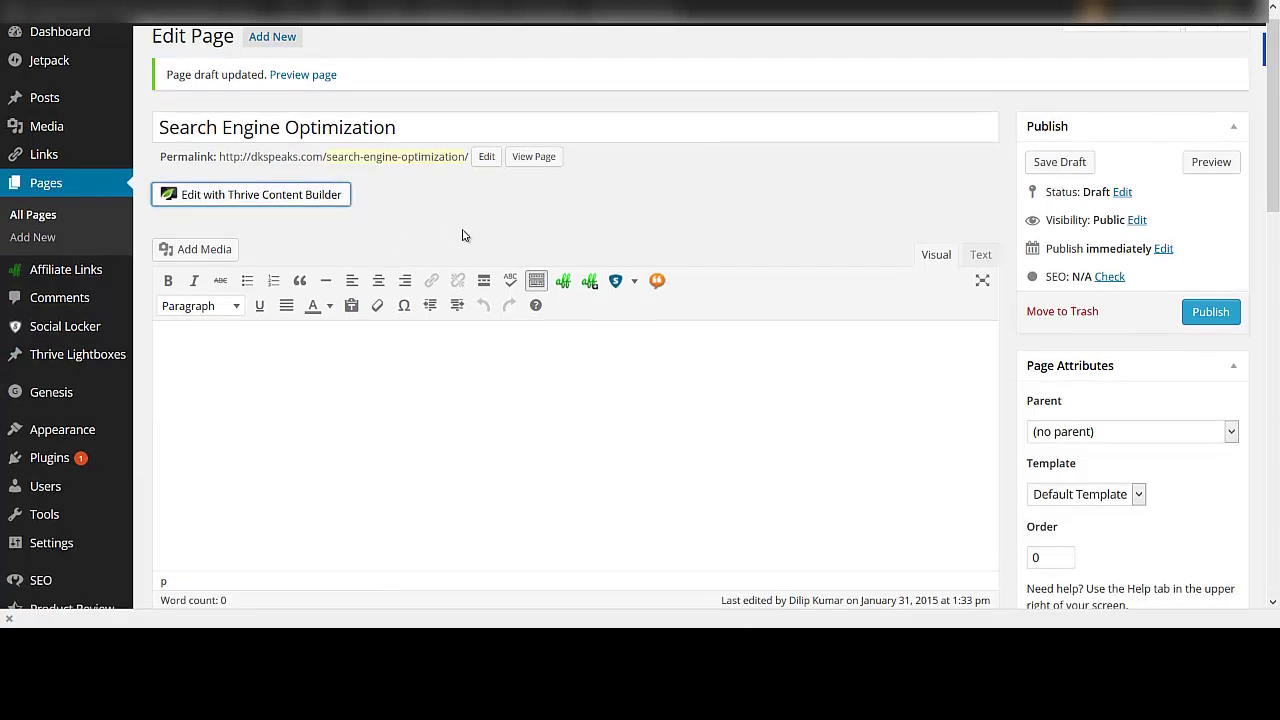
# - Create a new post titled "7 Tips to Improve the Page Load Times of Your Blog" and save it as a draft
pyautogui.moveTo(103, 288)
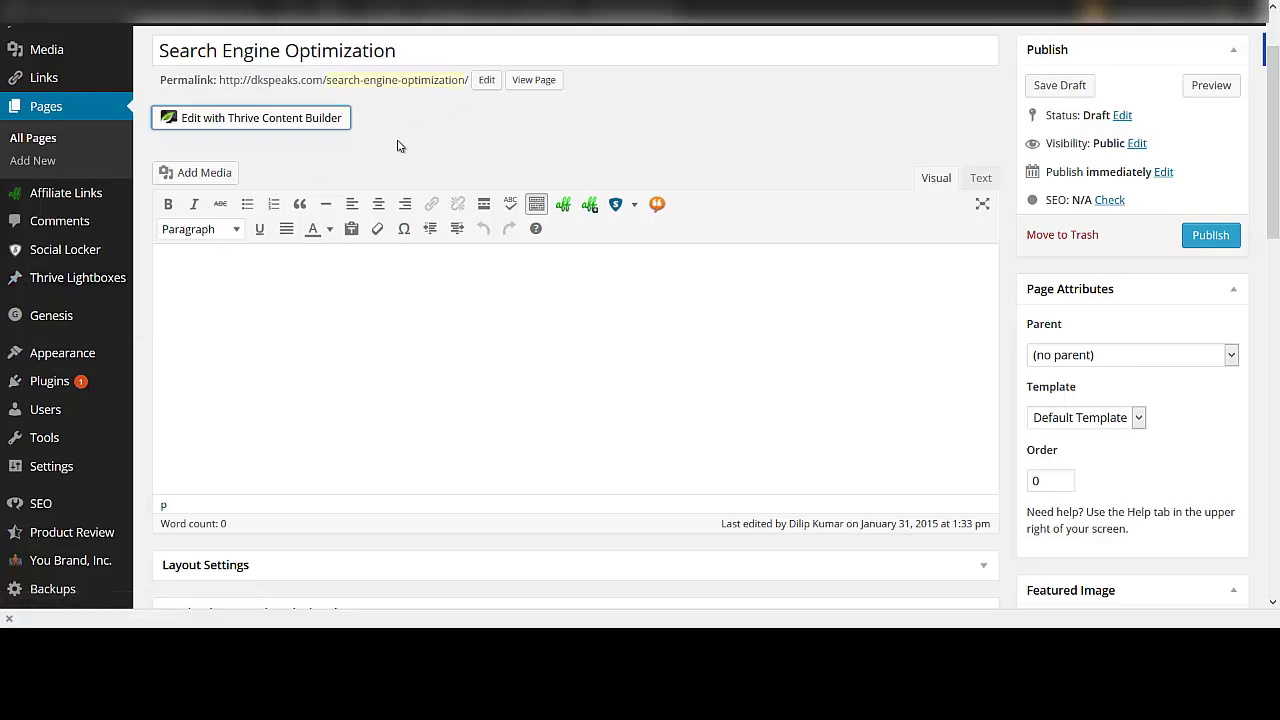
pyautogui.scroll(-6, 397, 146)
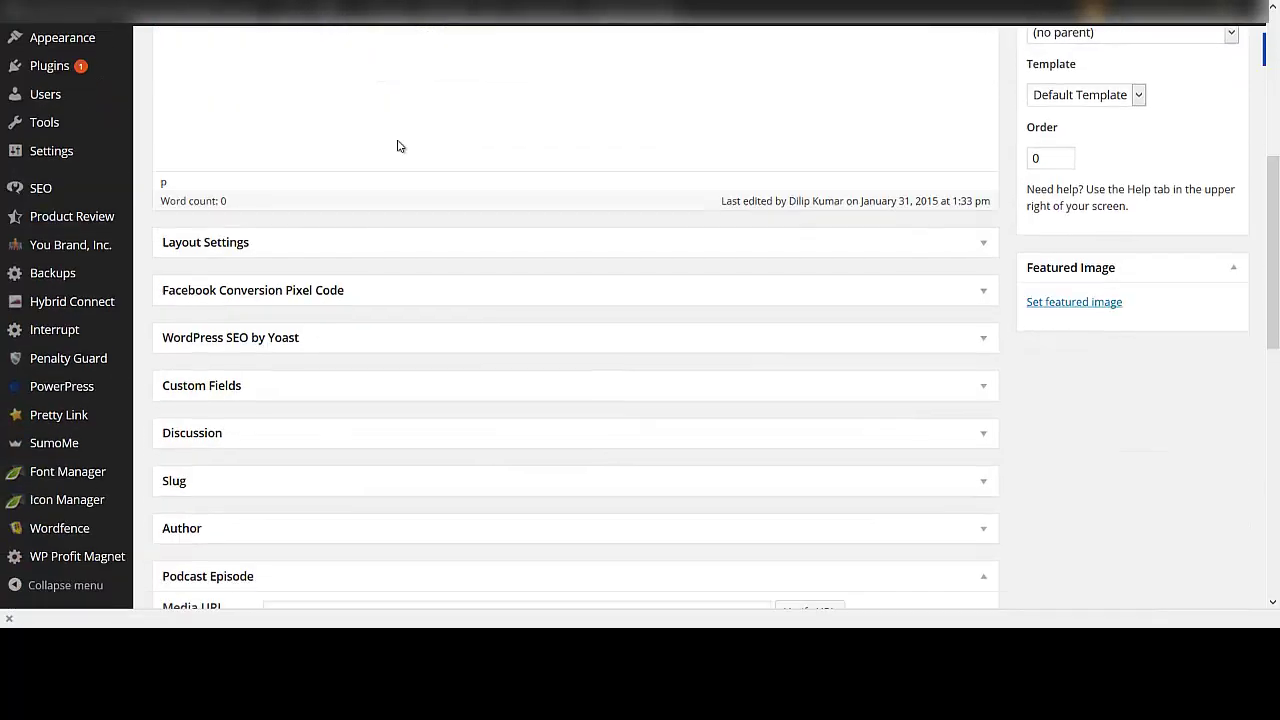
pyautogui.scroll(-3, 397, 146)
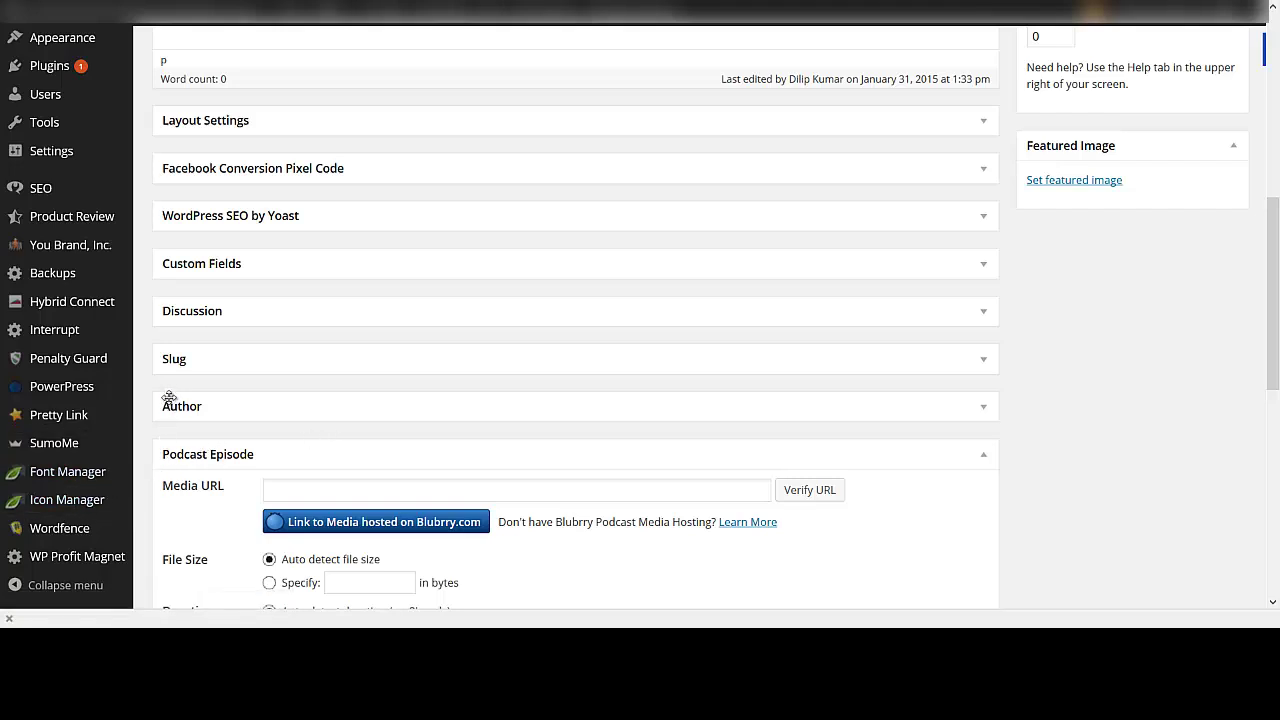
pyautogui.scroll(5, 145, 398)
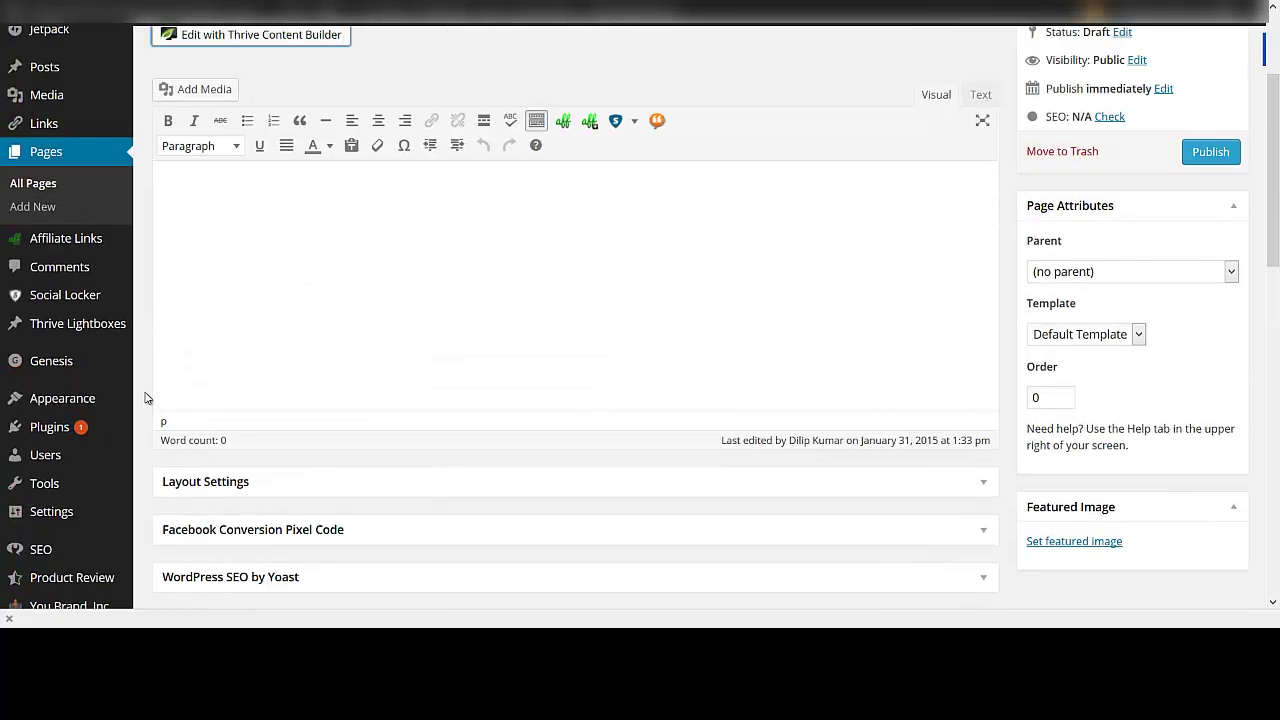
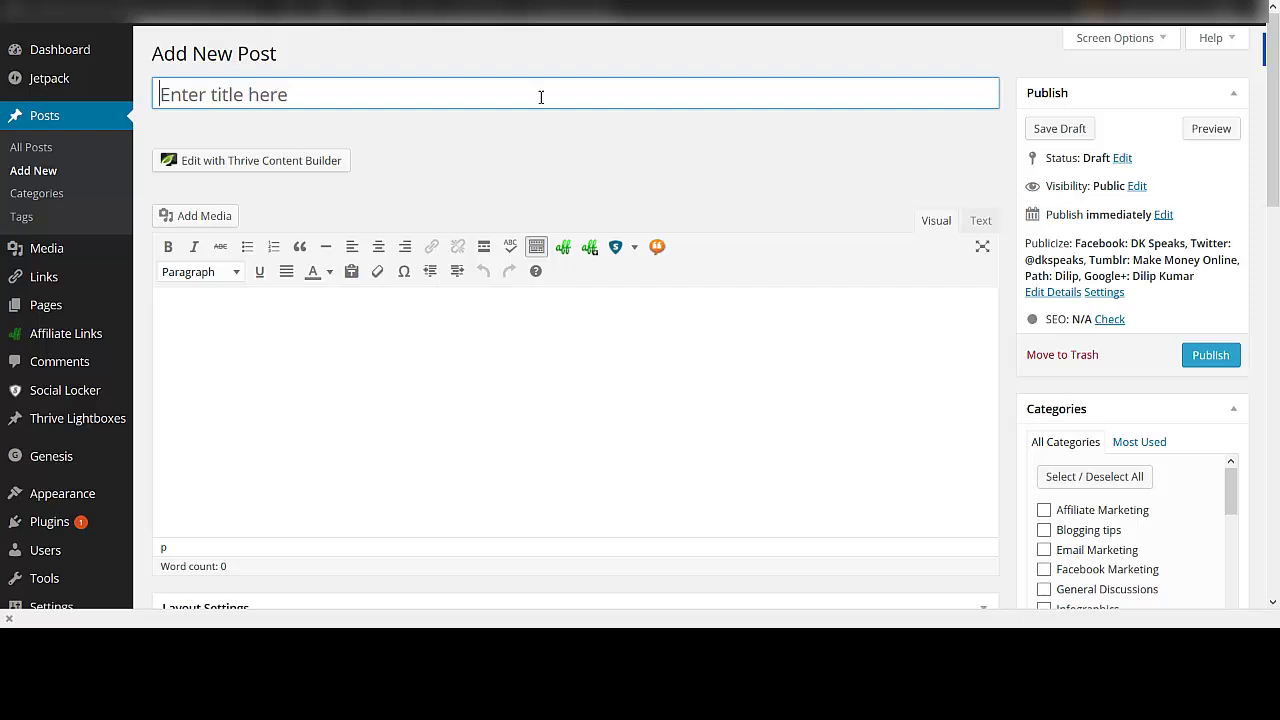
pyautogui.write('7')
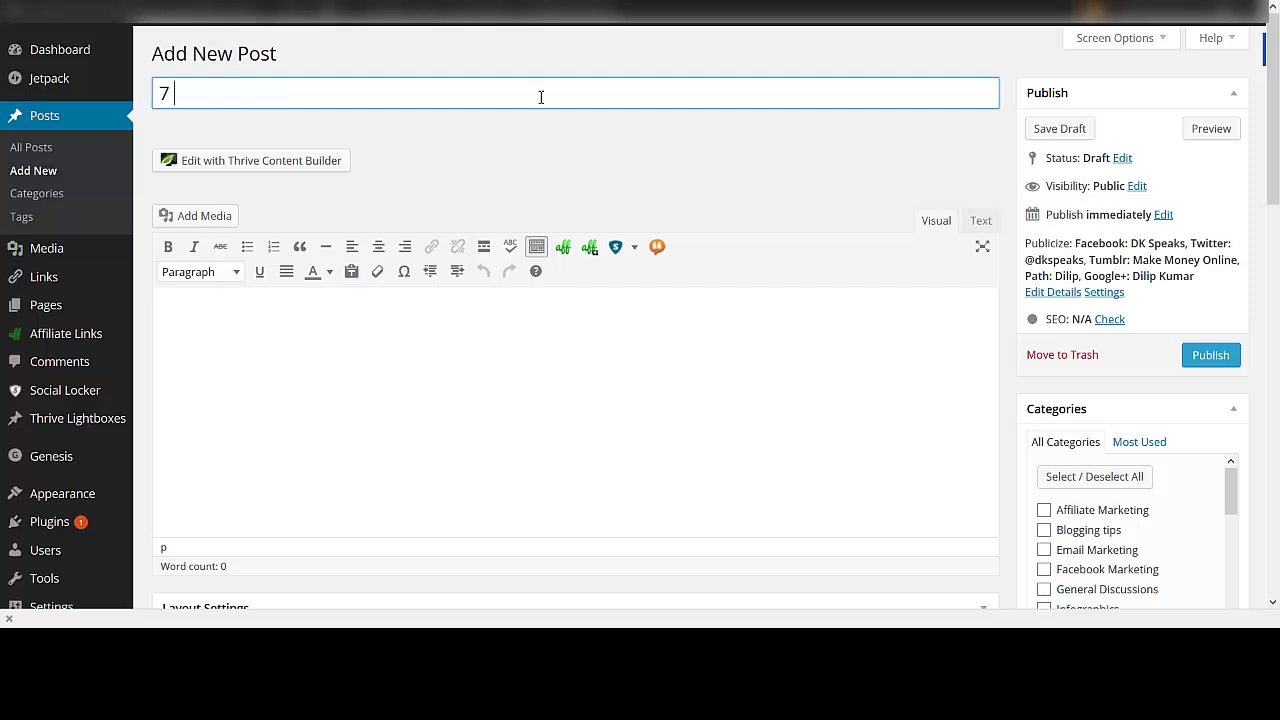
pyautogui.write('Tips to Improve the Page Load Times of Your Blog')
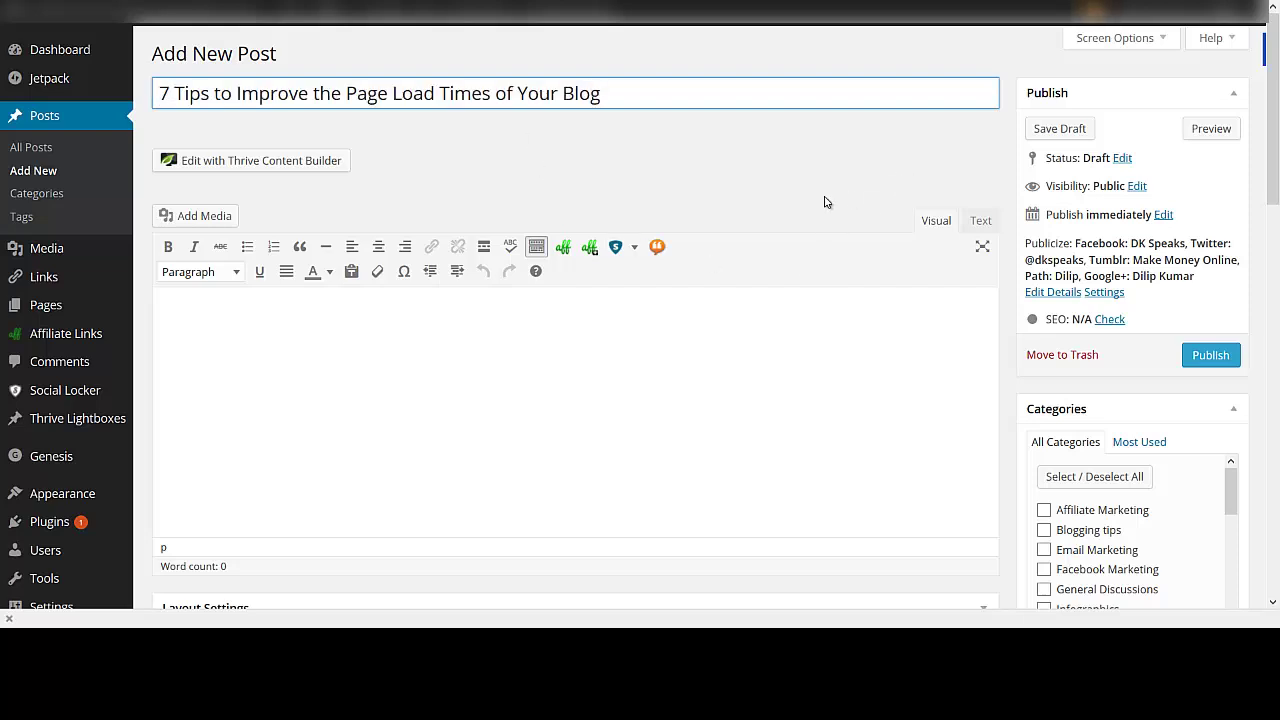
pyautogui.click(1058, 130)
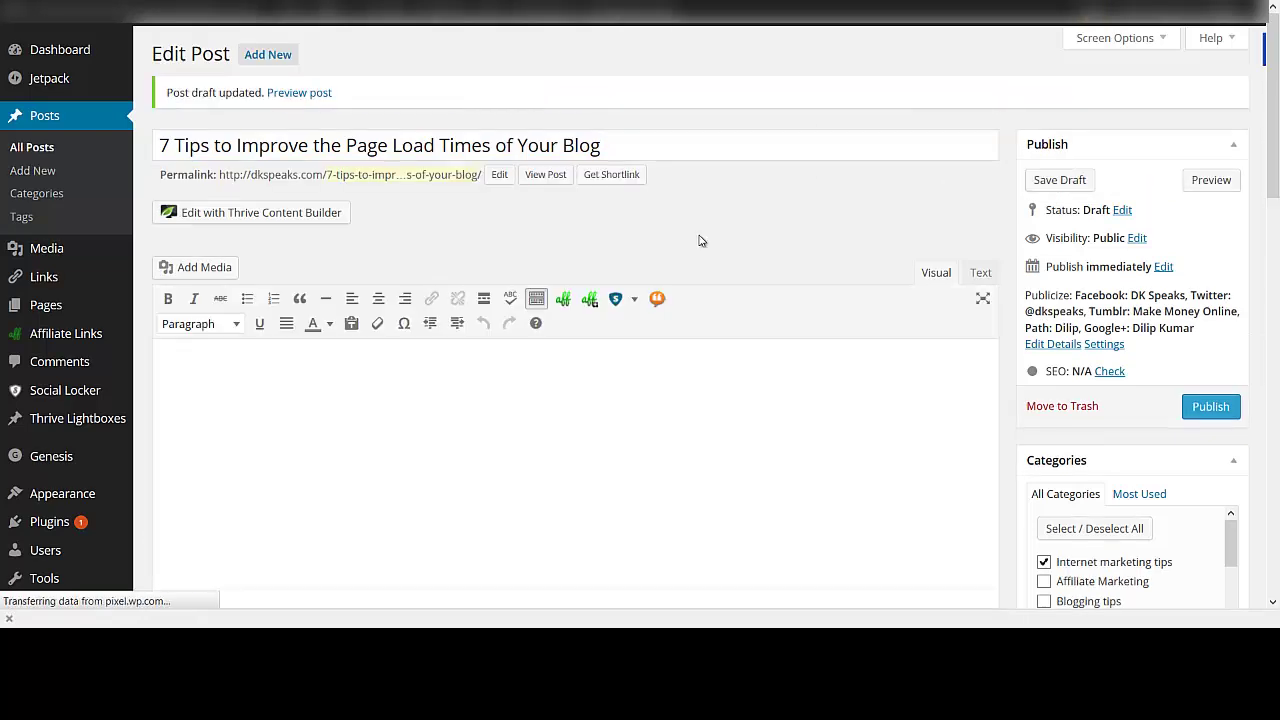
# - Paste the copied Social Spy Agent review article into the body of the post
pyautogui.click(537, 413)
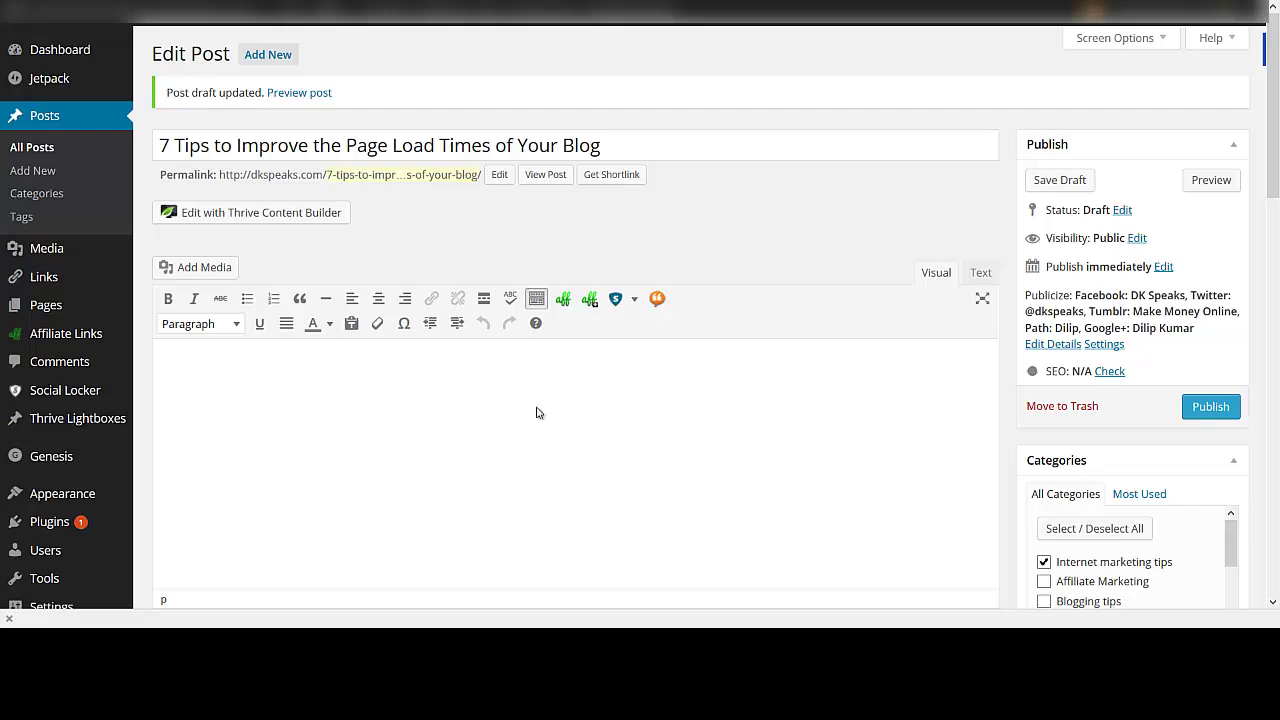
pyautogui.scroll(-1, 537, 413)
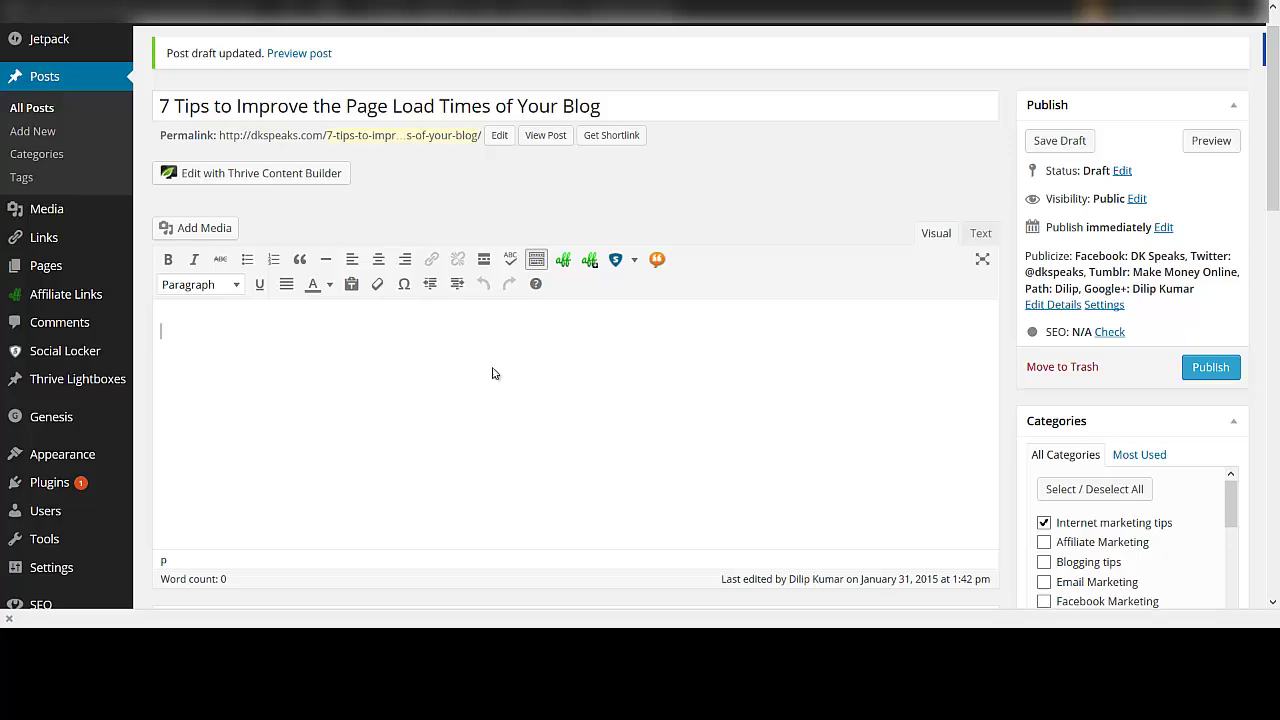
pyautogui.hotkey('ctrl', 'v')
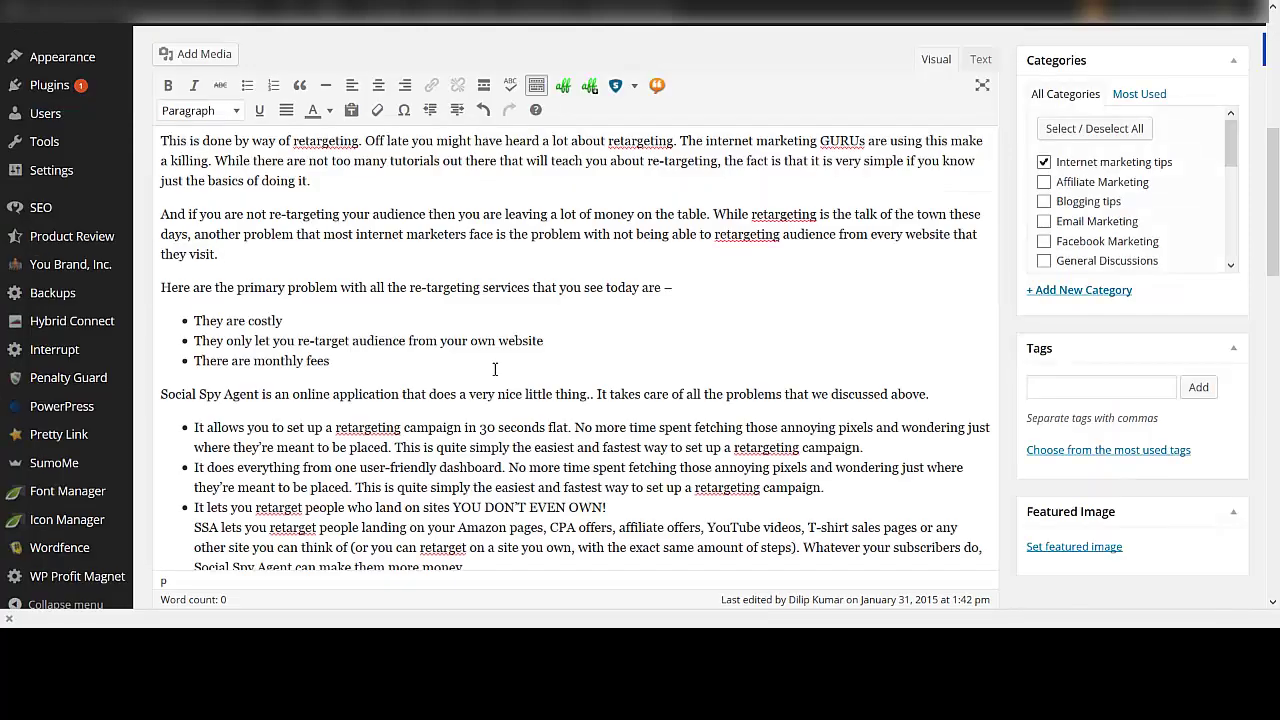
# - Delete the "Social Spy Agent Review" heading and the two "Click here" link lines from the pasted article, and save the draft
pyautogui.scroll(1, 476, 420)
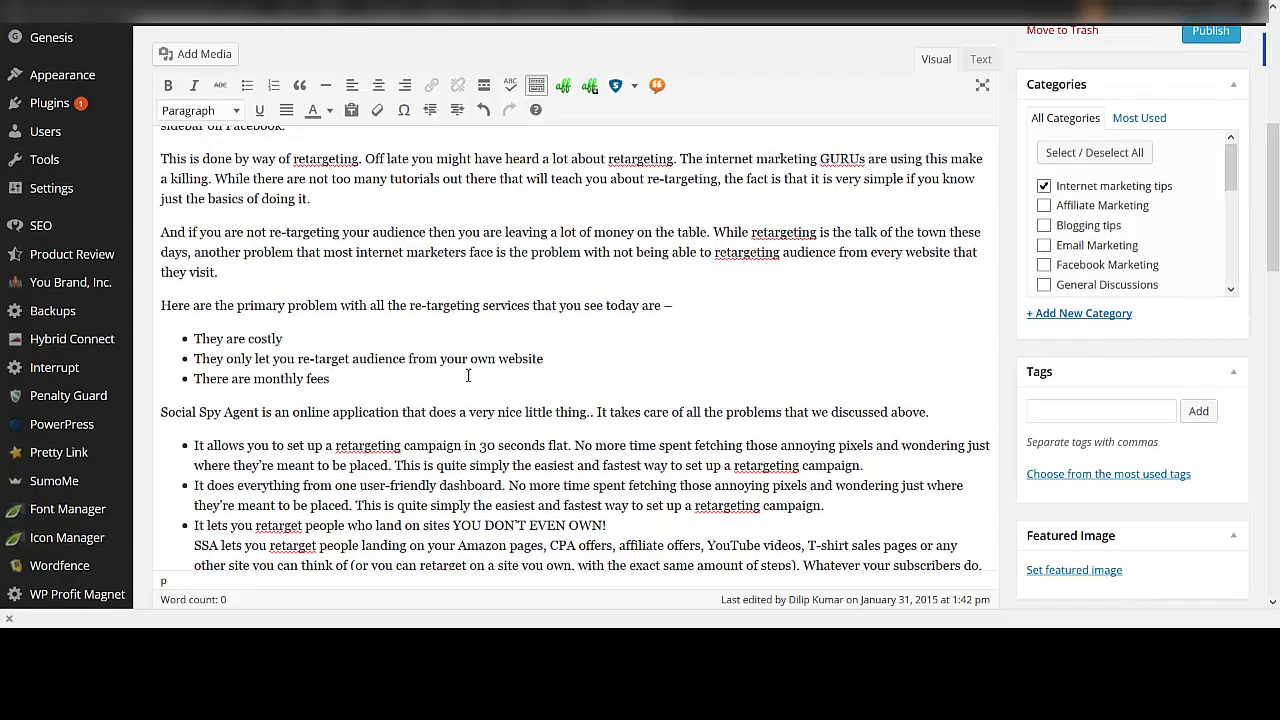
pyautogui.scroll(4, 467, 375)
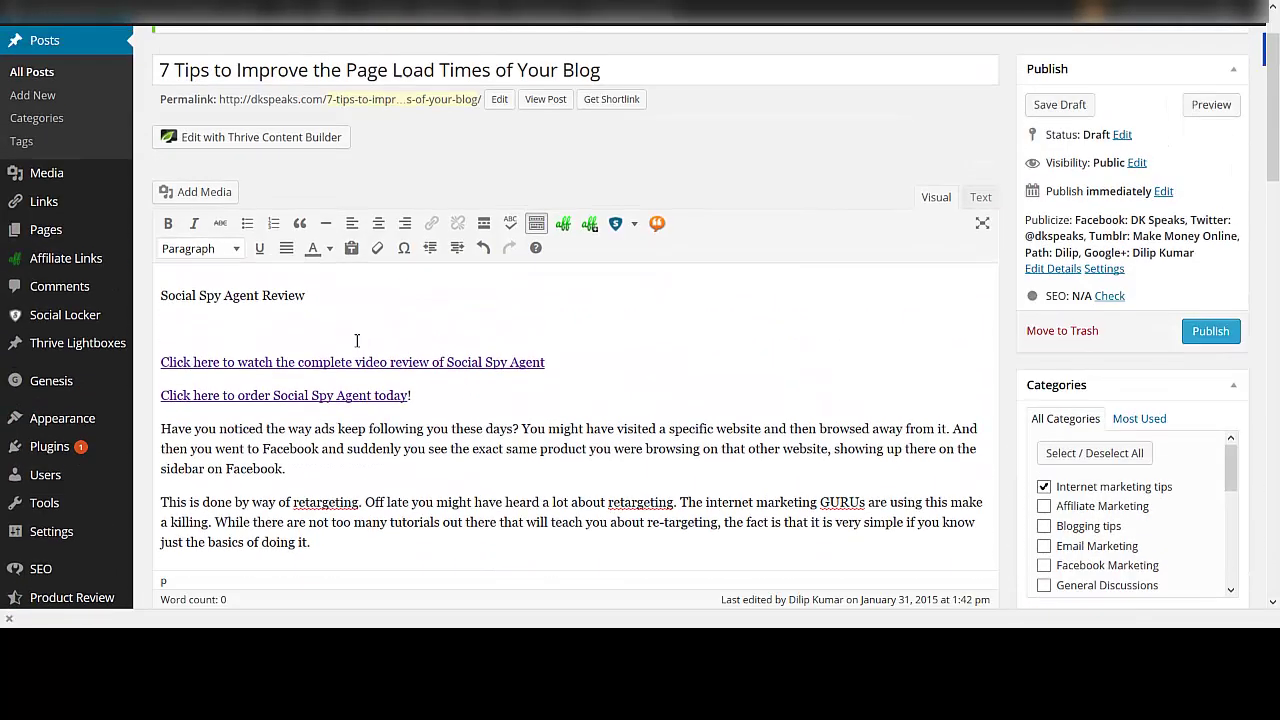
pyautogui.moveTo(435, 402); pyautogui.dragTo(137, 279)
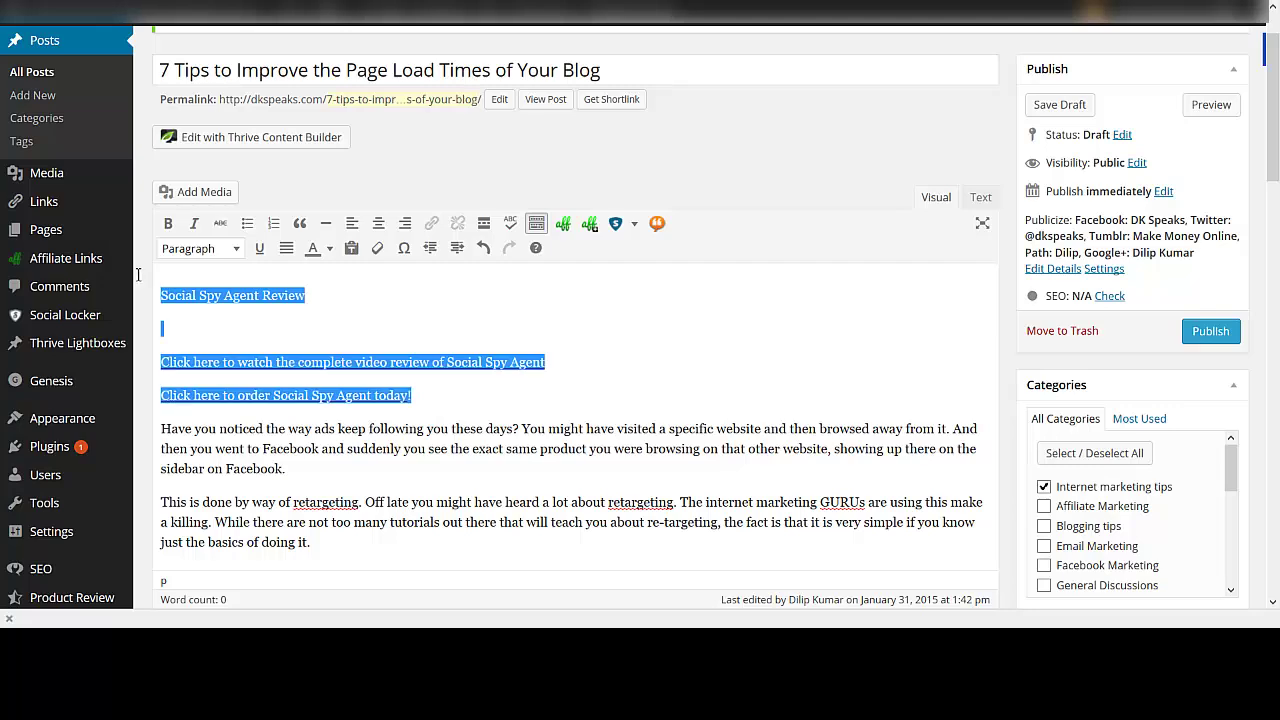
pyautogui.press('Delete')
pyautogui.scroll(-2, 283, 357)
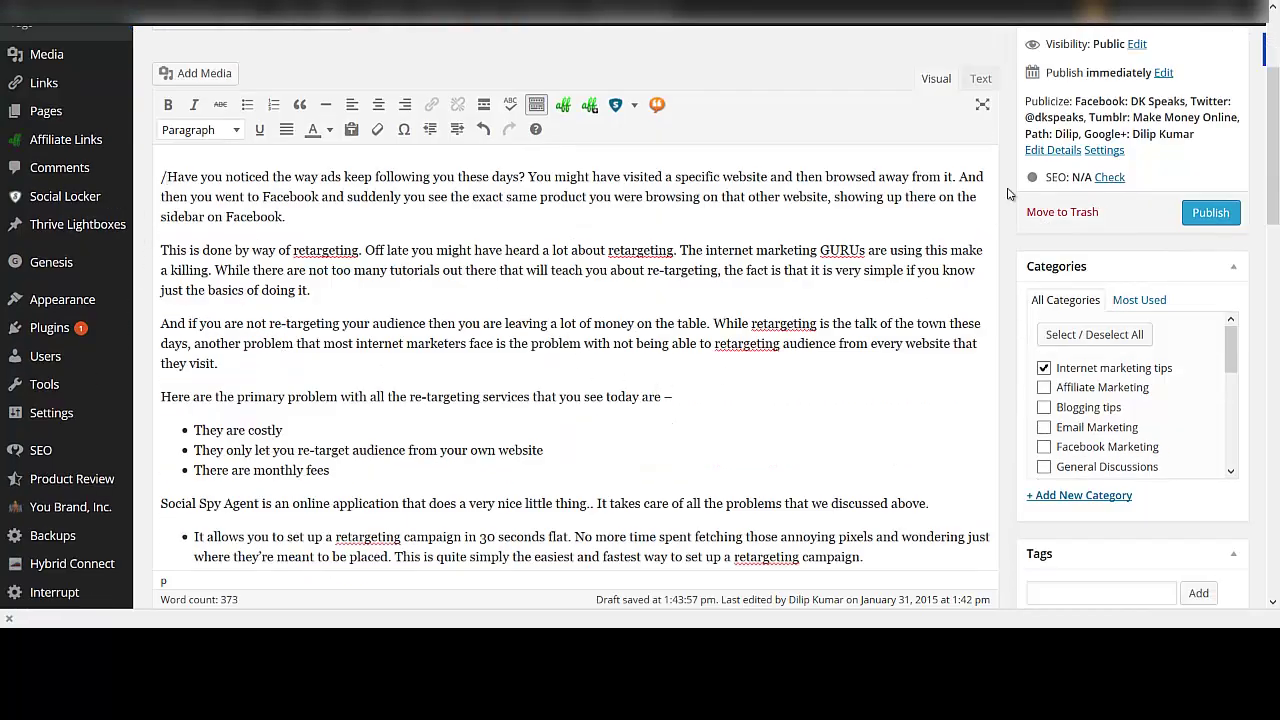
pyautogui.scroll(2, 1025, 190)
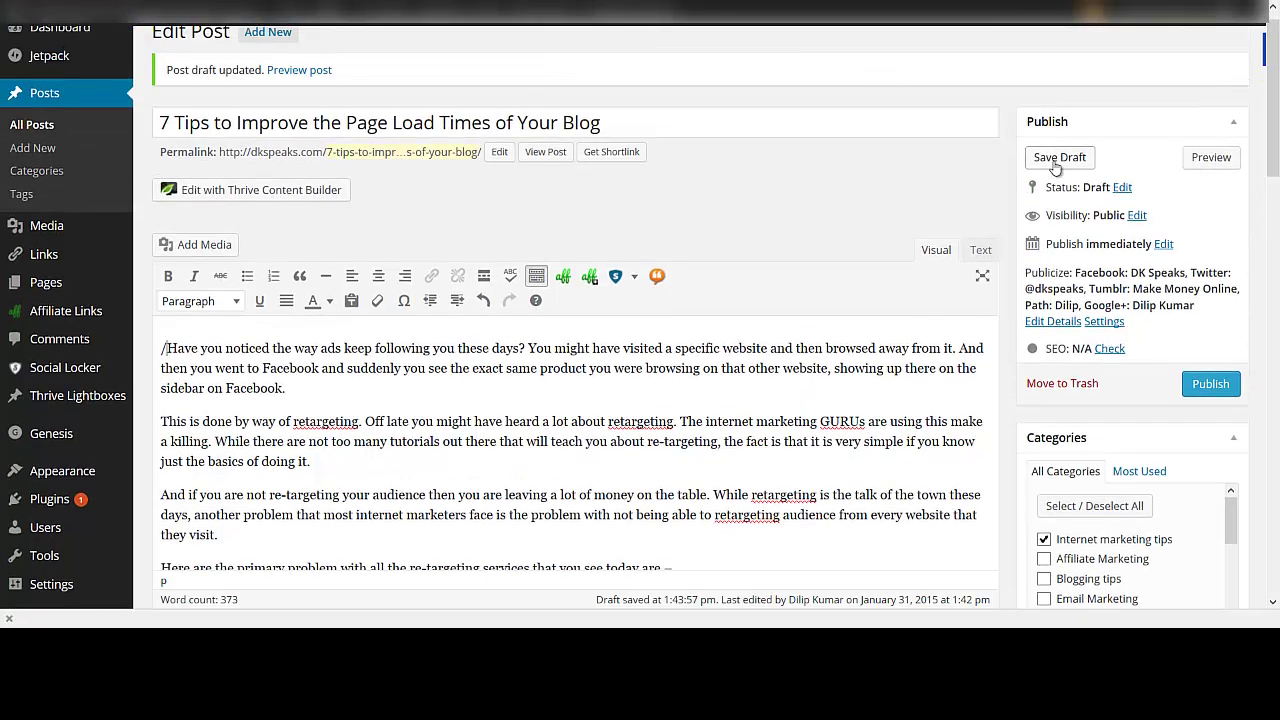
pyautogui.click(1058, 159)
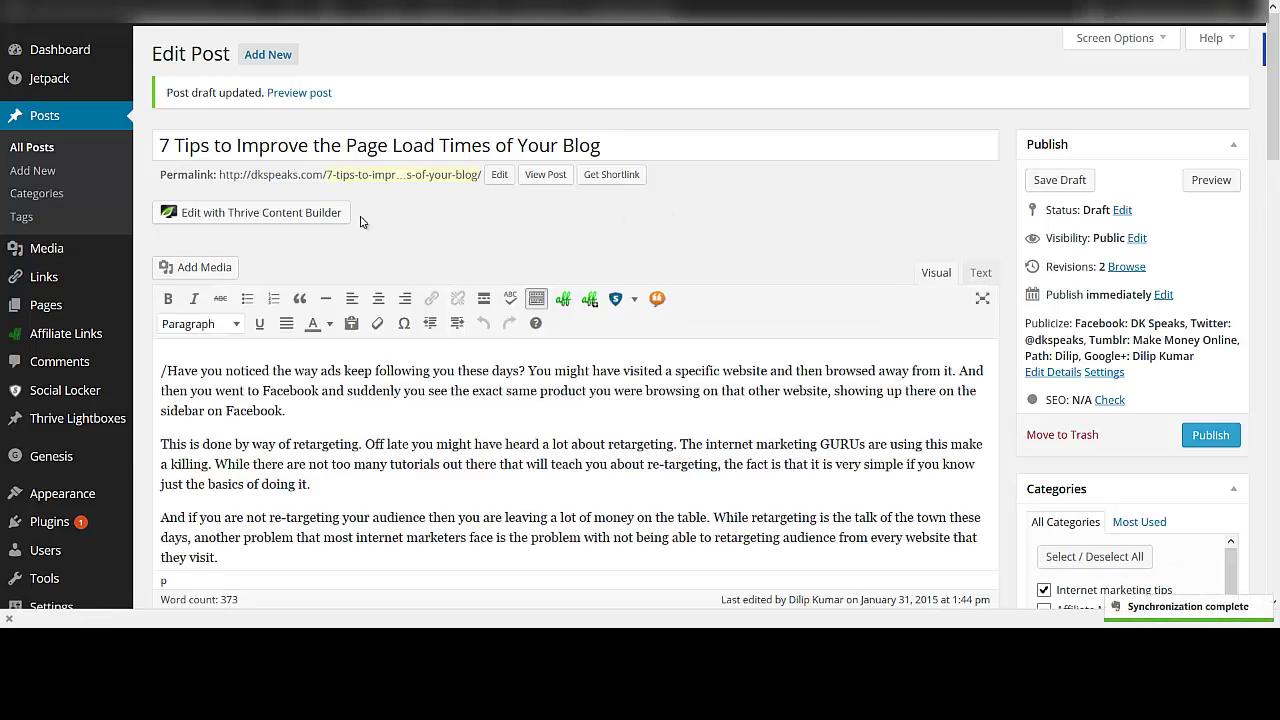
# - Open the post in Thrive Content Builder and insert Social-Media-Checklist.png from the media library above the first paragraph
pyautogui.click(277, 213)
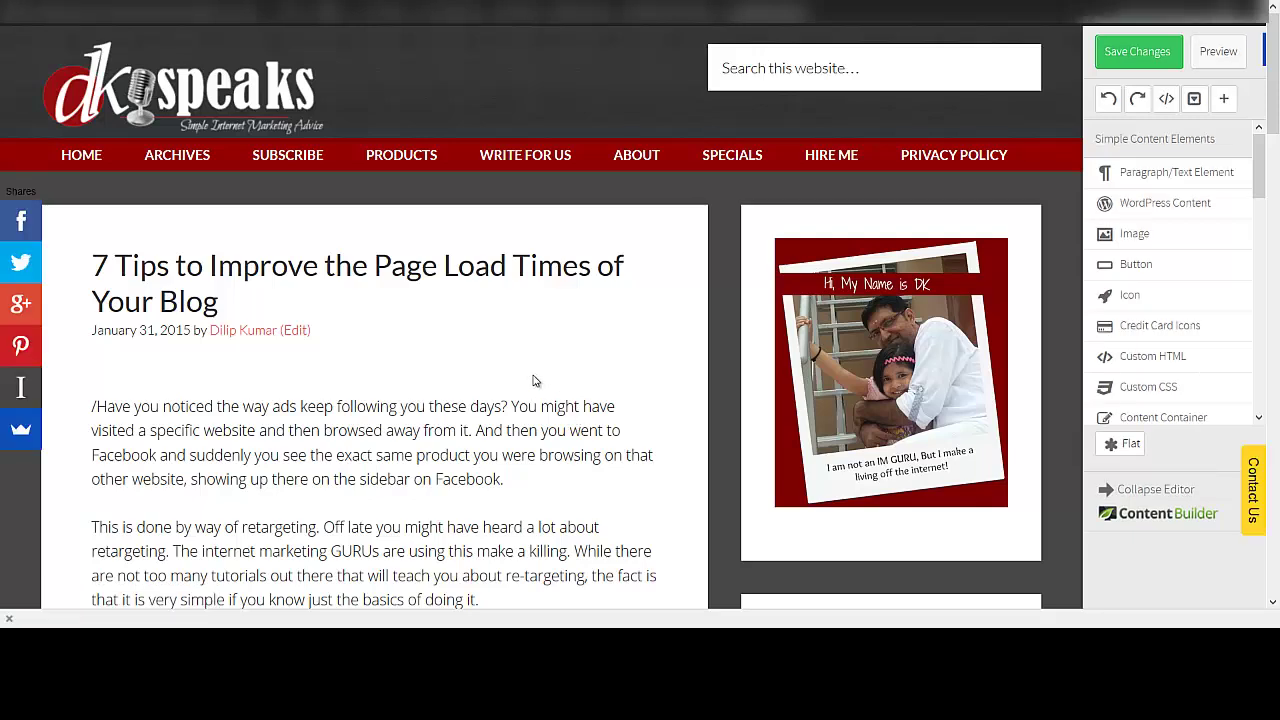
pyautogui.scroll(-2, 533, 380)
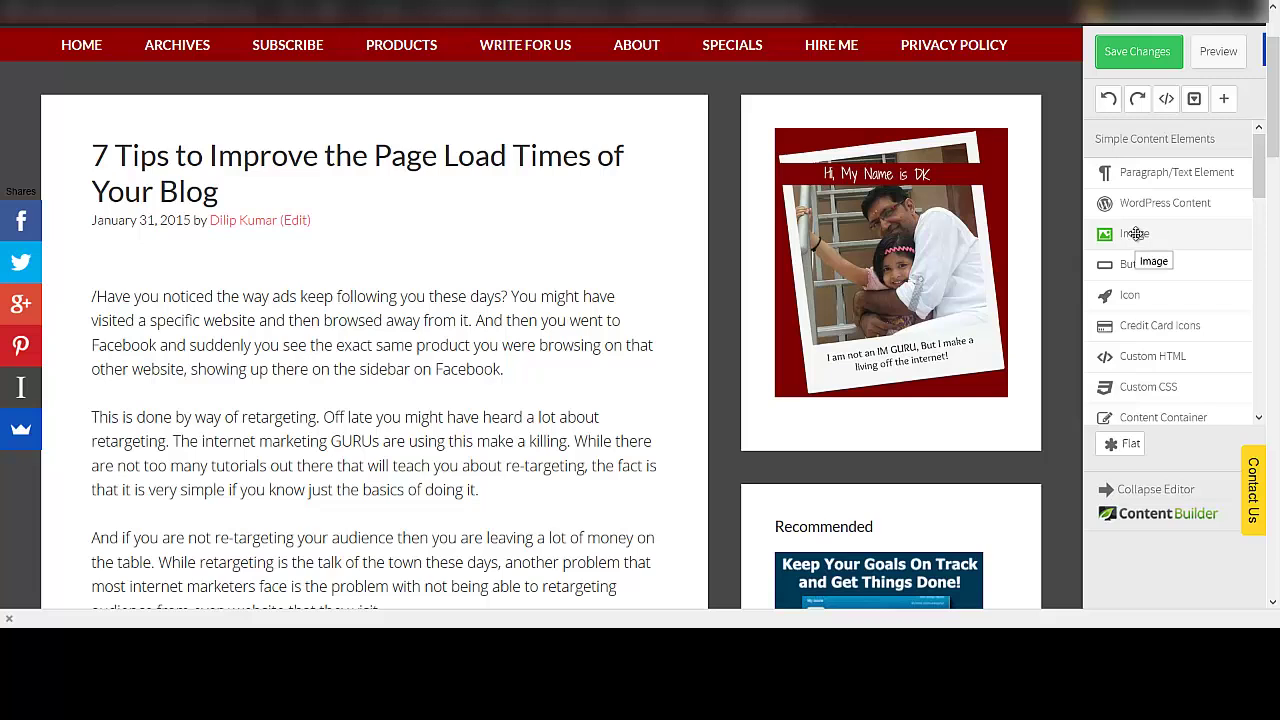
pyautogui.moveTo(1136, 233); pyautogui.dragTo(537, 261)
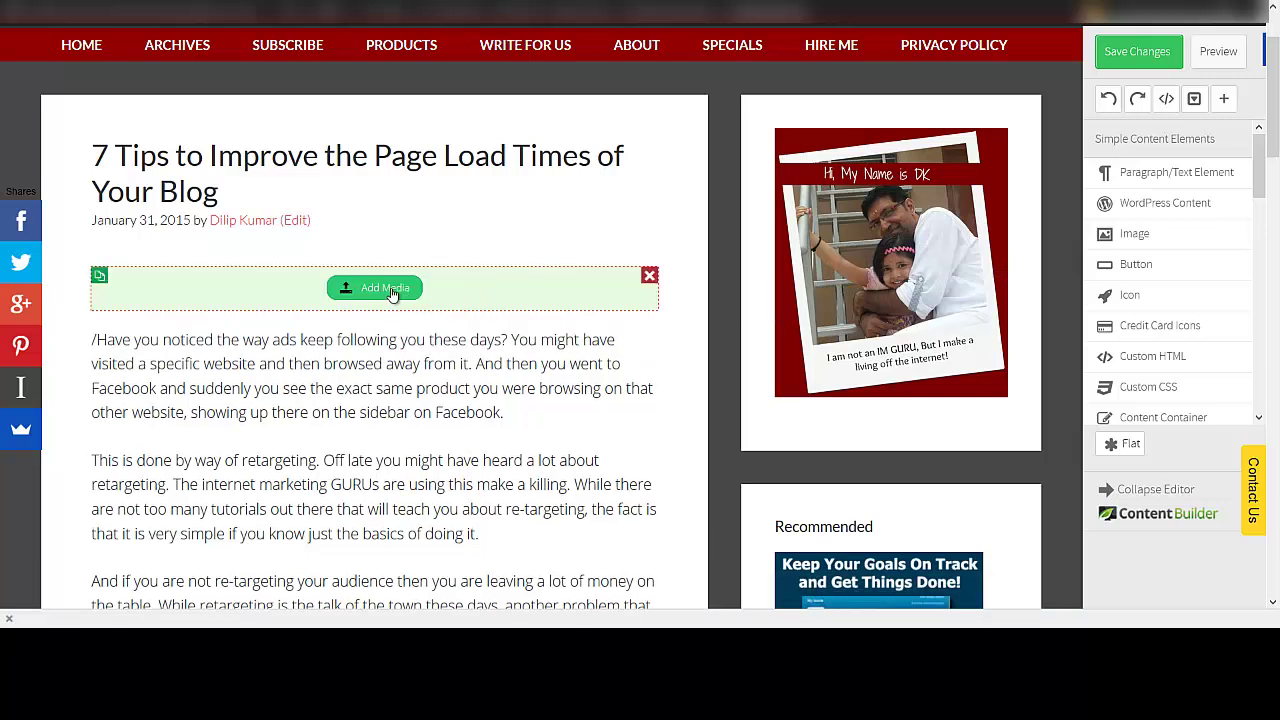
pyautogui.click(392, 290)
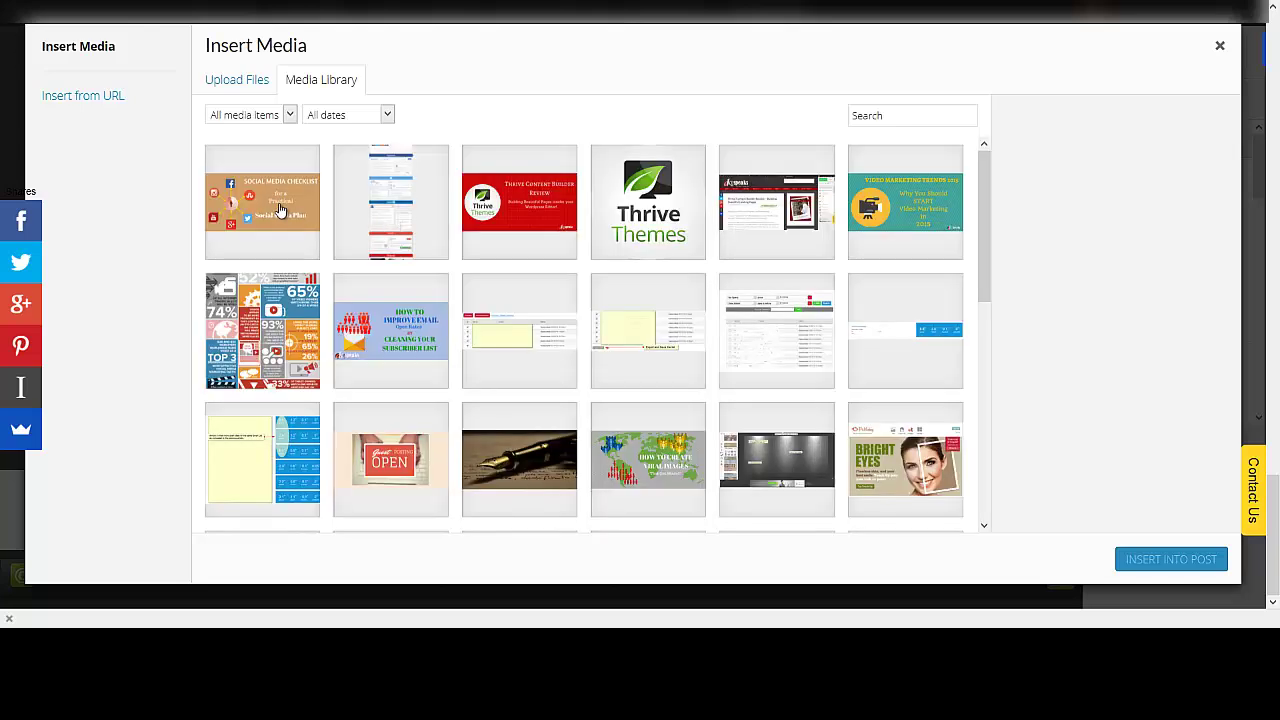
pyautogui.click(278, 210)
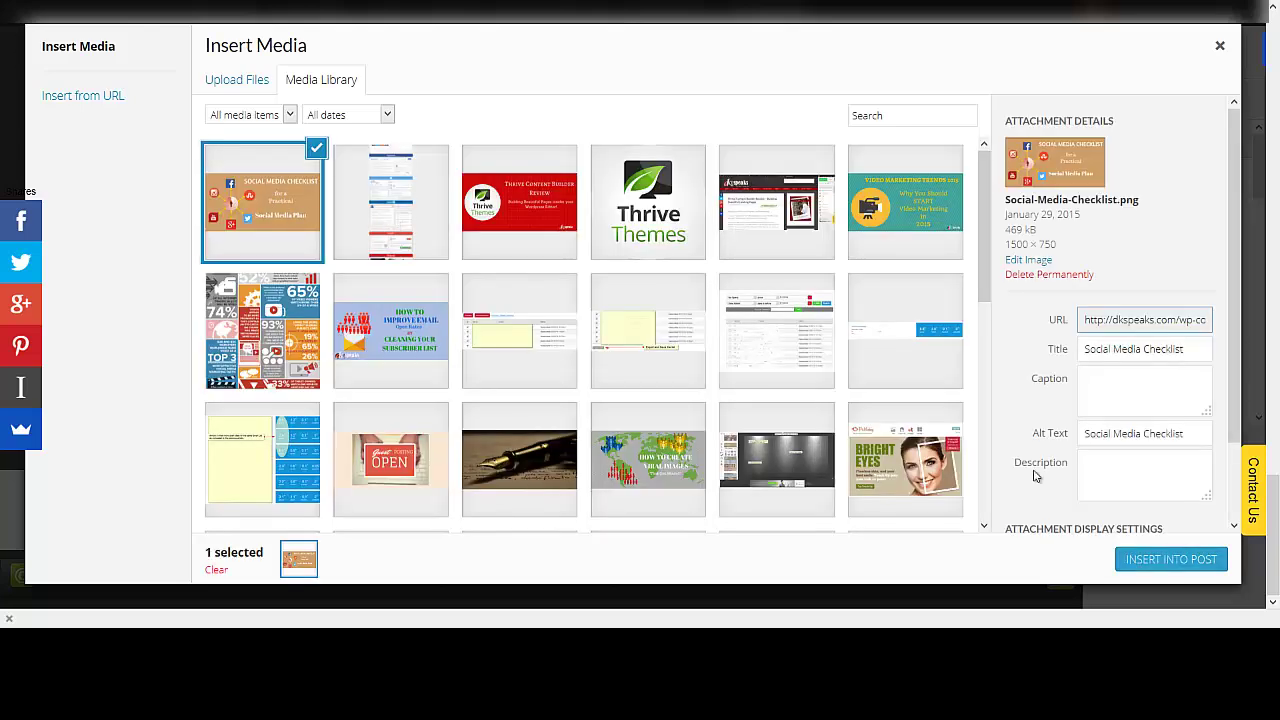
pyautogui.click(1165, 559)
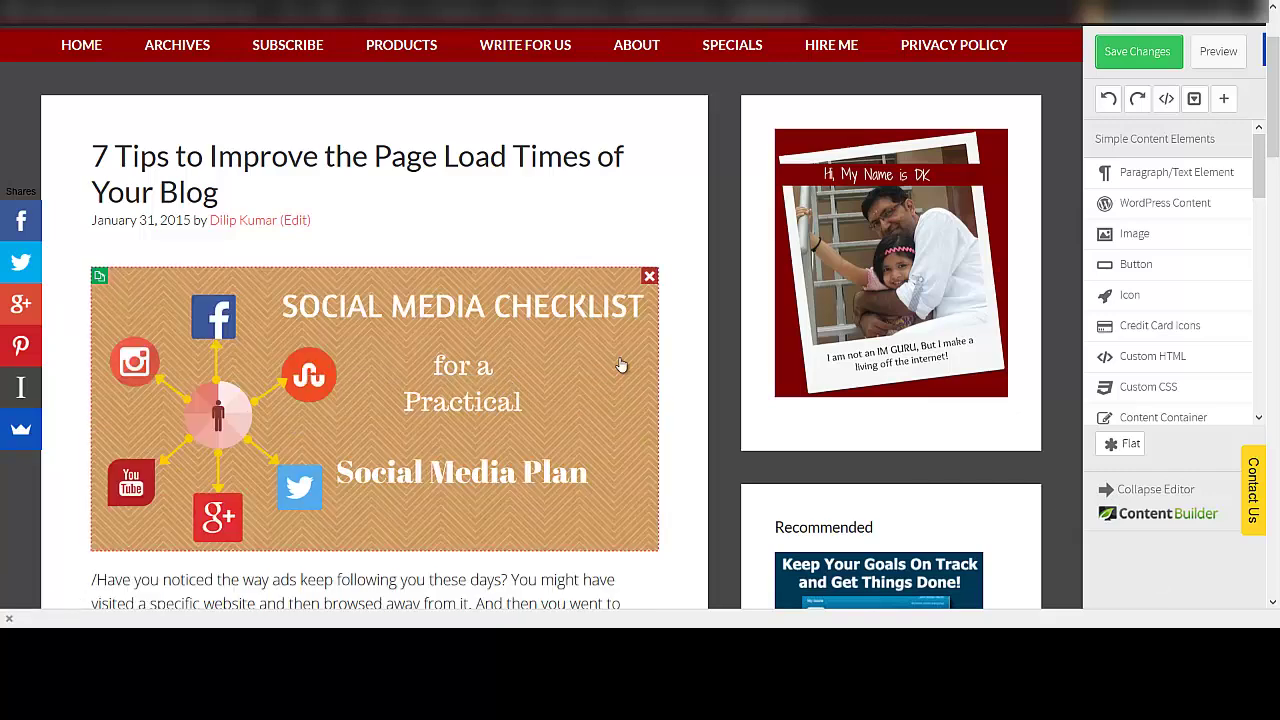
# - Insert a two-column layout (1/2, 1/2) between the Social Media Checklist image and the first paragraph
pyautogui.scroll(-3, 621, 365)
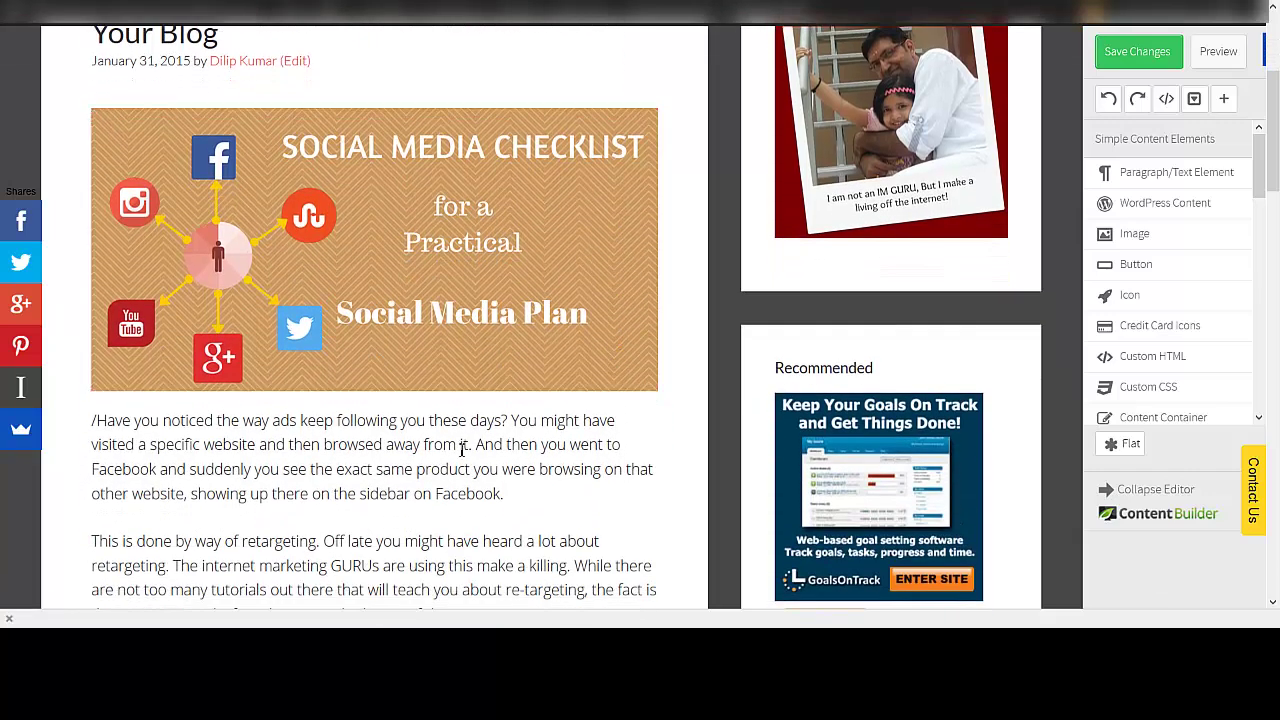
pyautogui.scroll(-5, 461, 449)
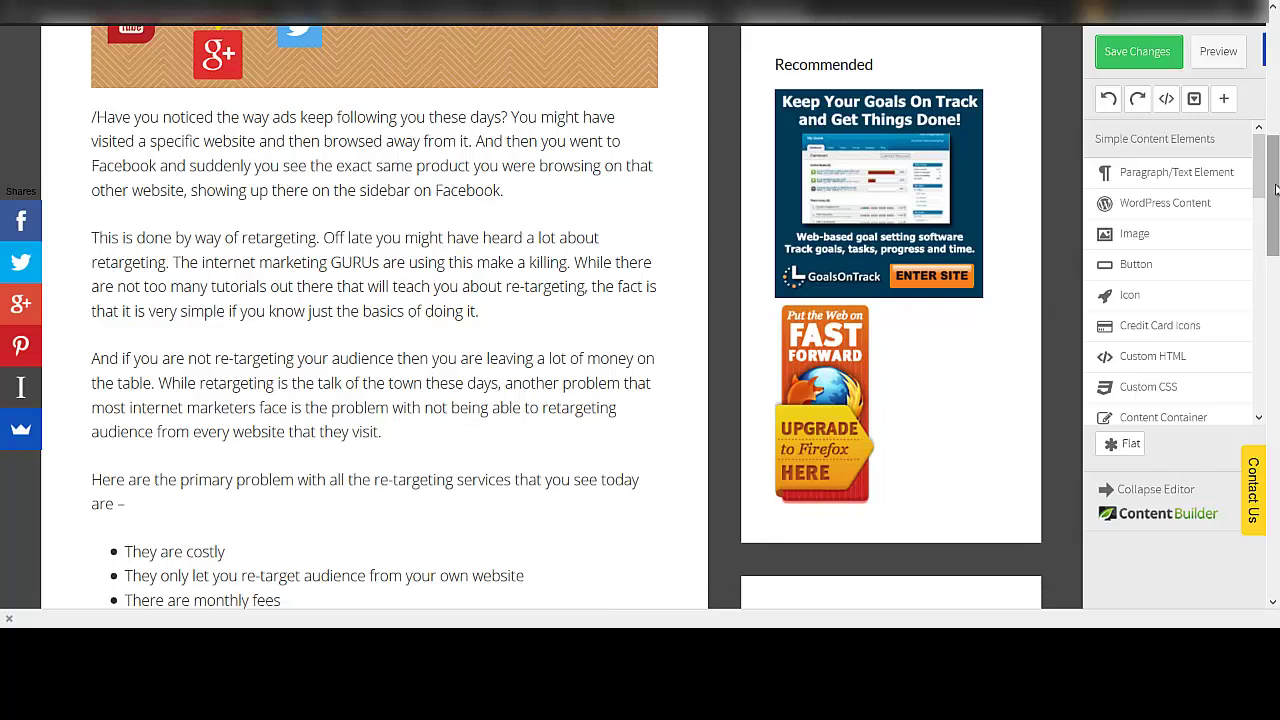
pyautogui.moveTo(1260, 170); pyautogui.dragTo(1243, 250)
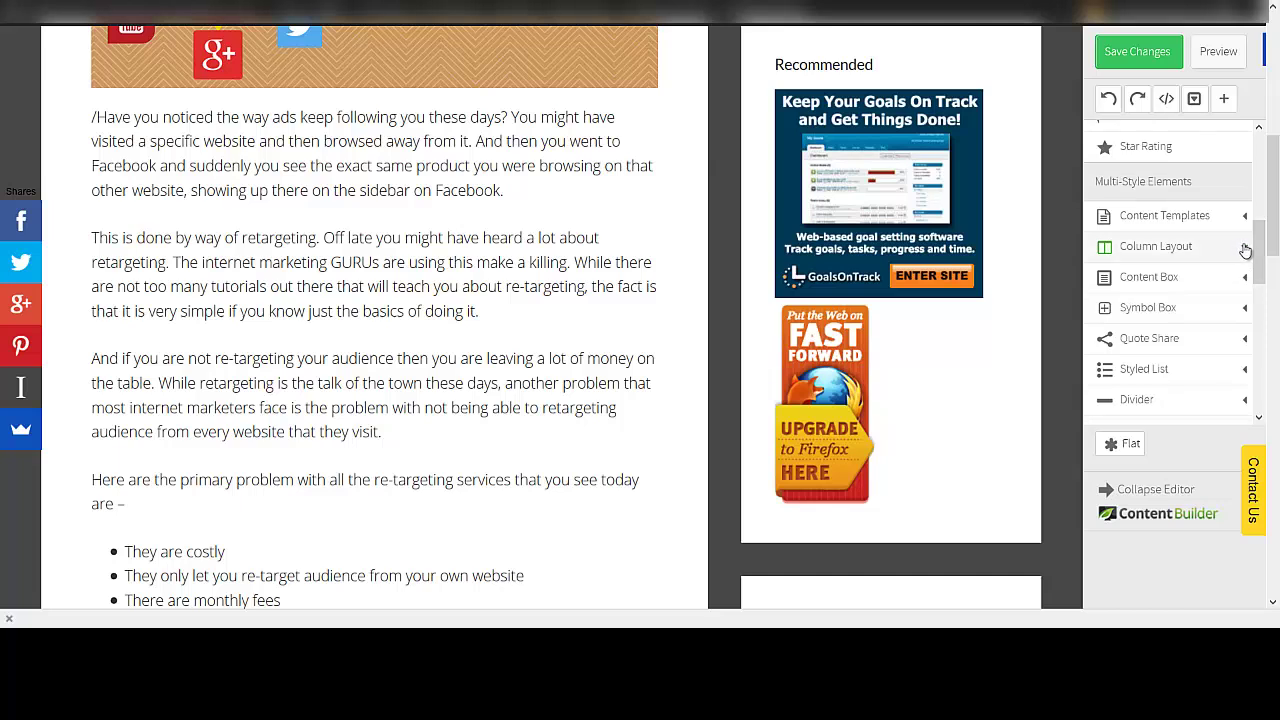
pyautogui.click(1245, 250)
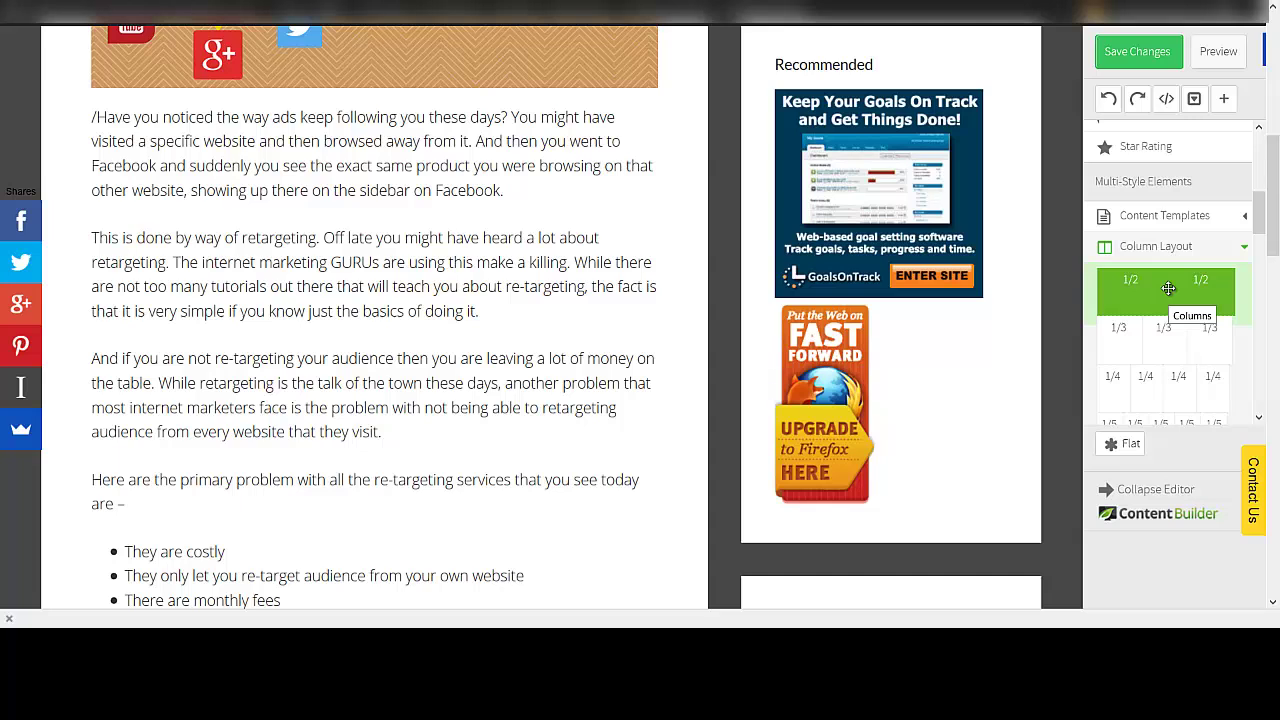
pyautogui.moveTo(1168, 288); pyautogui.dragTo(584, 108)
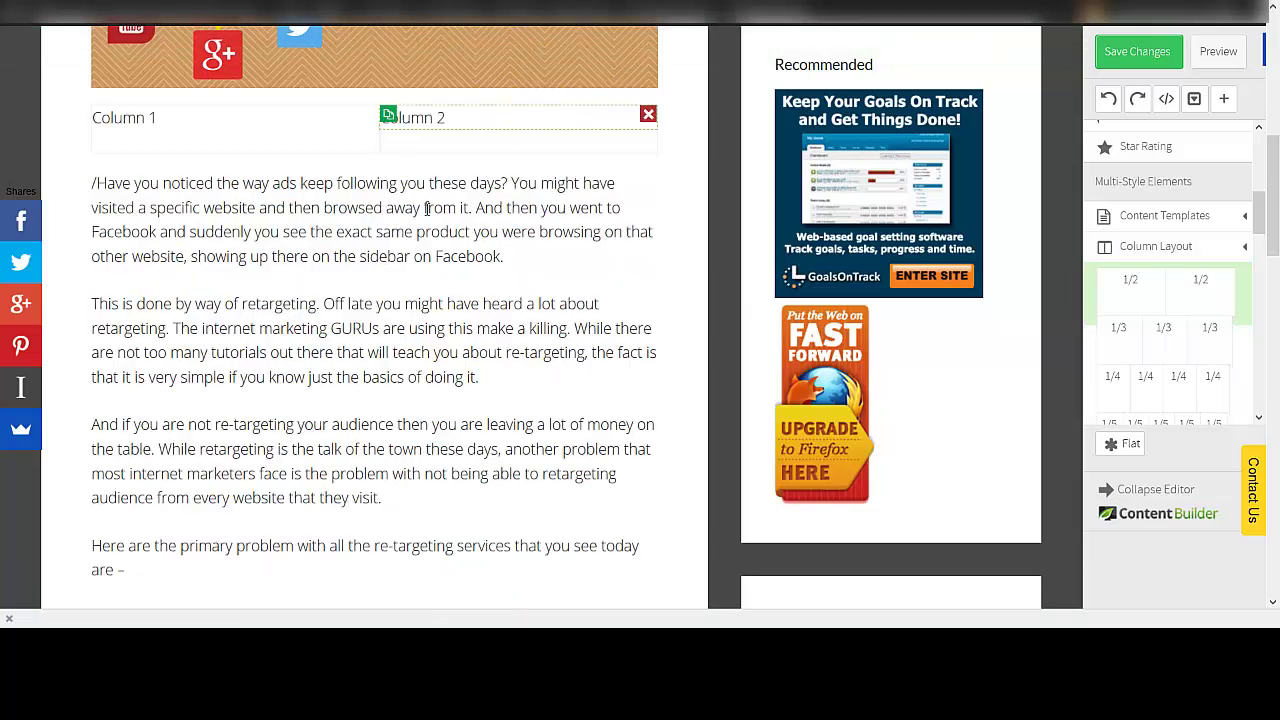
# - Replace the placeholders with "anything that yo uwant can be written here" in column 1 and "Anything that you want can be written here" in column 2
pyautogui.click(229, 124)
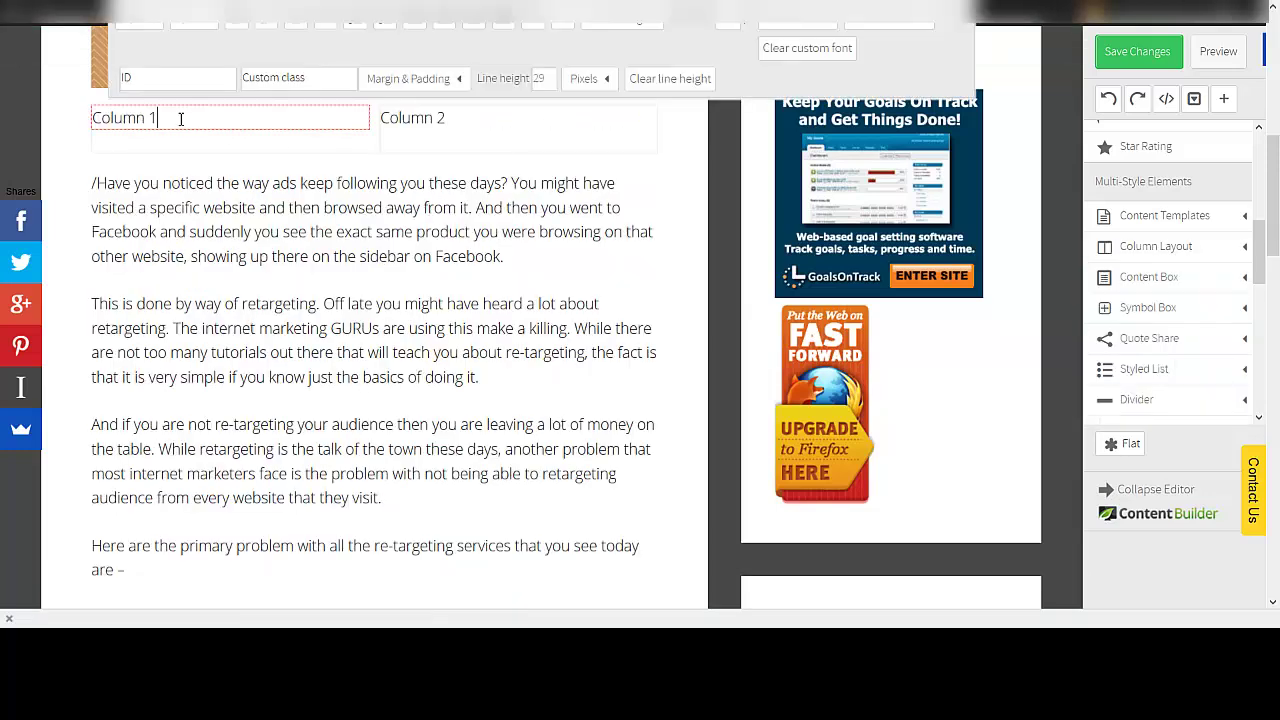
pyautogui.tripleClick(178, 119)
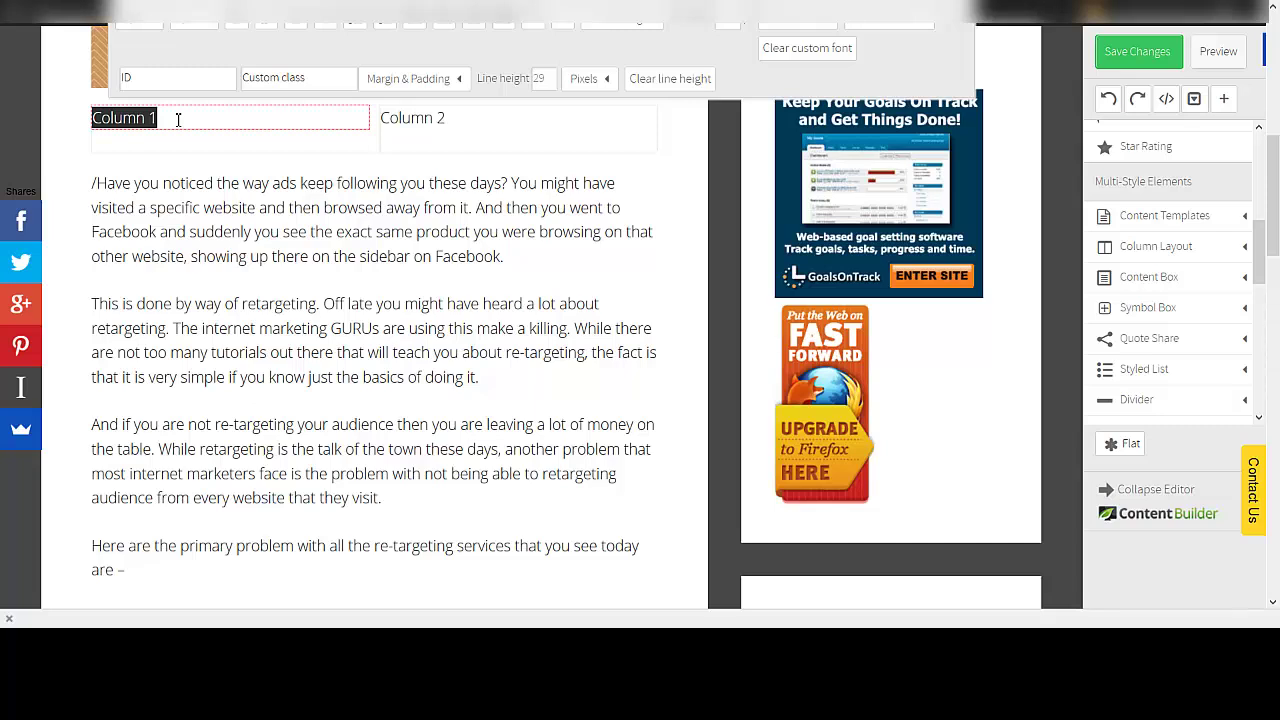
pyautogui.write('anything that yo uwant can be written here')
pyautogui.click(412, 118)
pyautogui.write('Anything that you want can be written here')
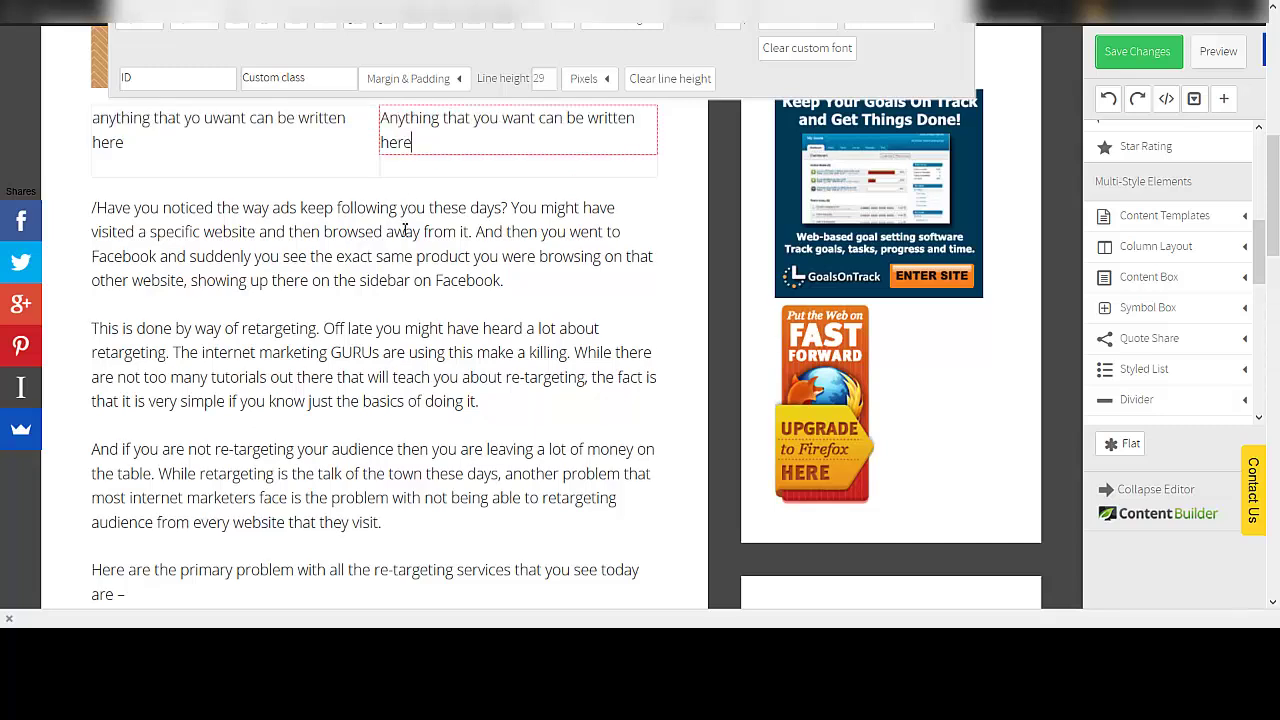
pyautogui.click(578, 306)
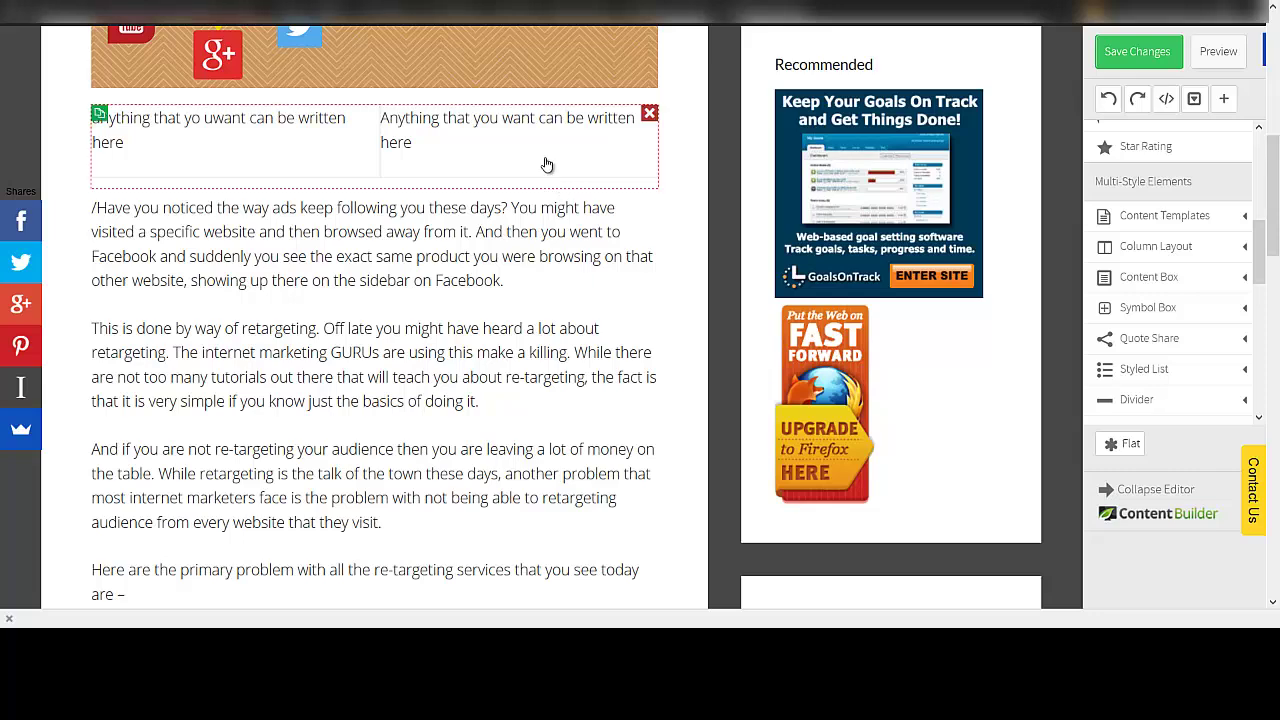
# - Set the two-column layout's padding to 10 px on the top, bottom, left and right
pyautogui.scroll(2, 577, 251)
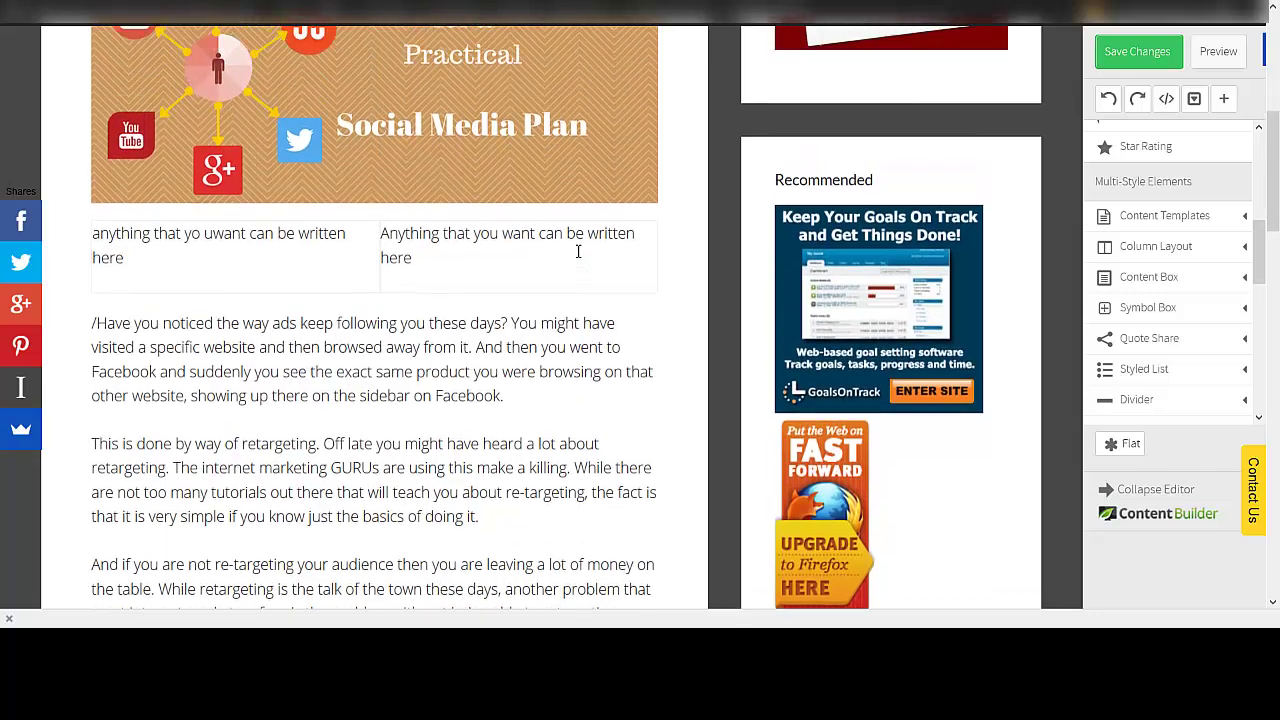
pyautogui.scroll(1, 578, 251)
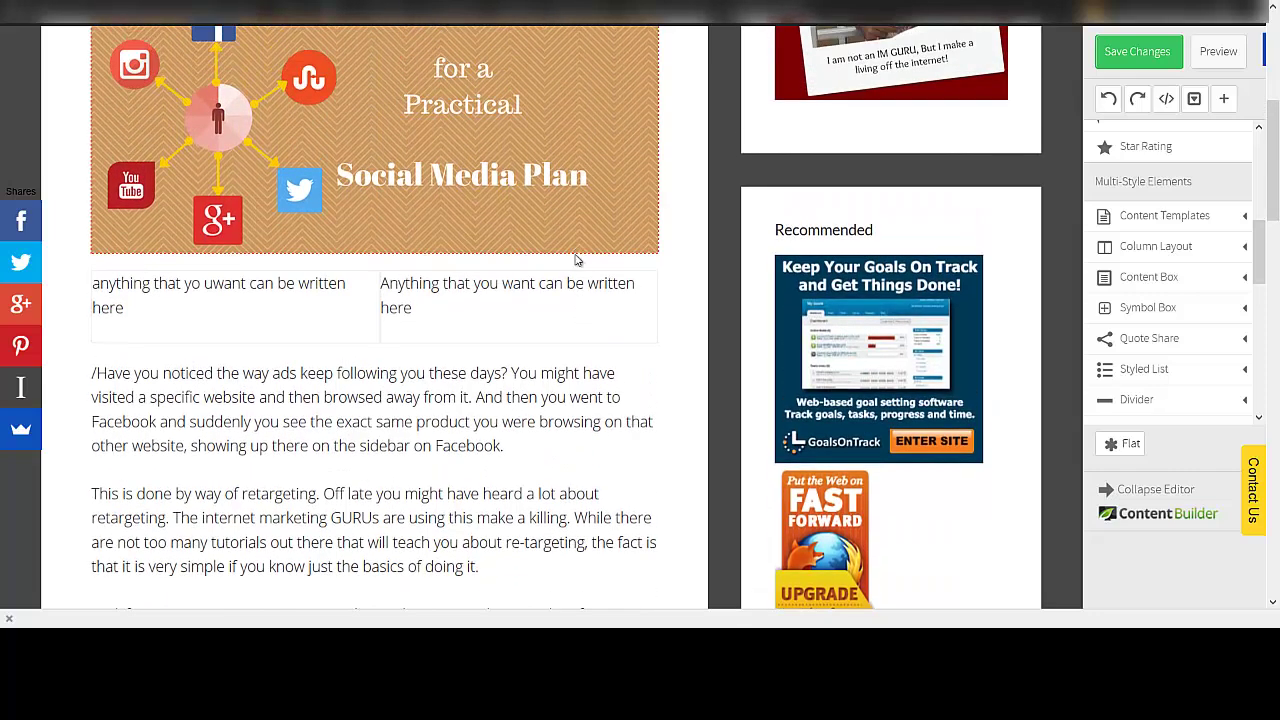
pyautogui.click(406, 341)
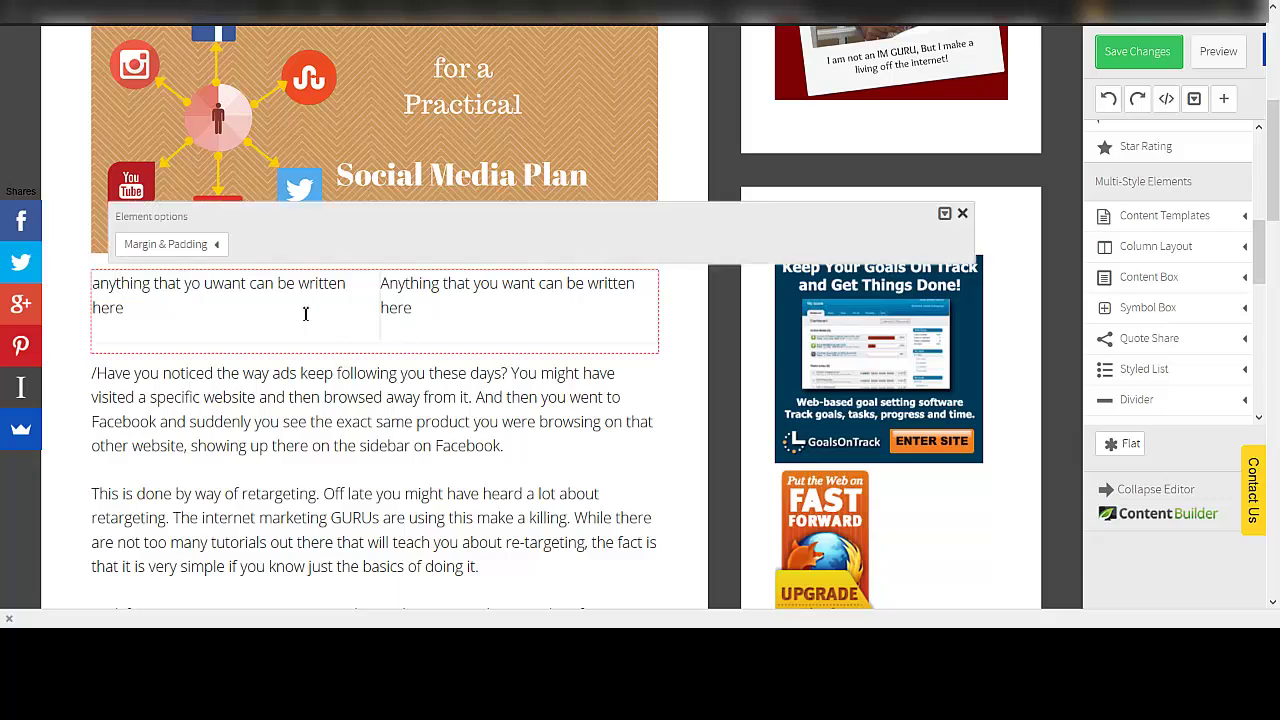
pyautogui.click(218, 246)
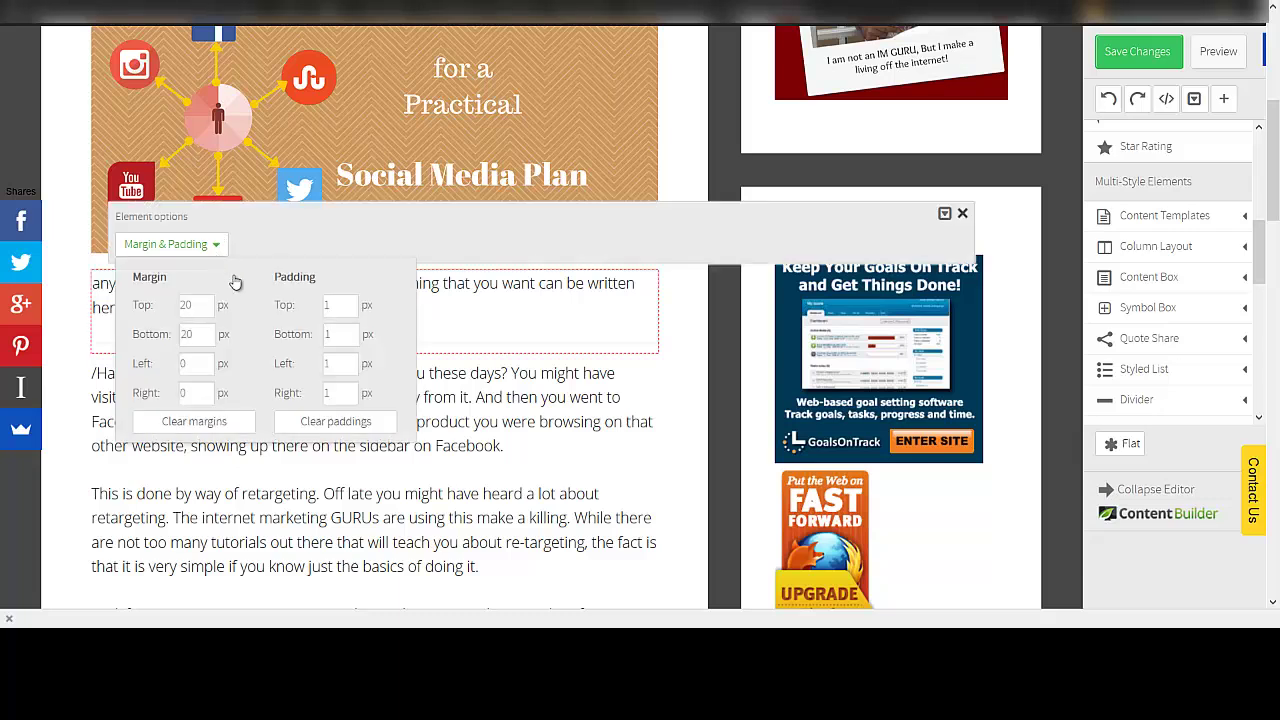
pyautogui.moveTo(340, 309); pyautogui.dragTo(296, 302)
pyautogui.write('0')
pyautogui.press('Tab')
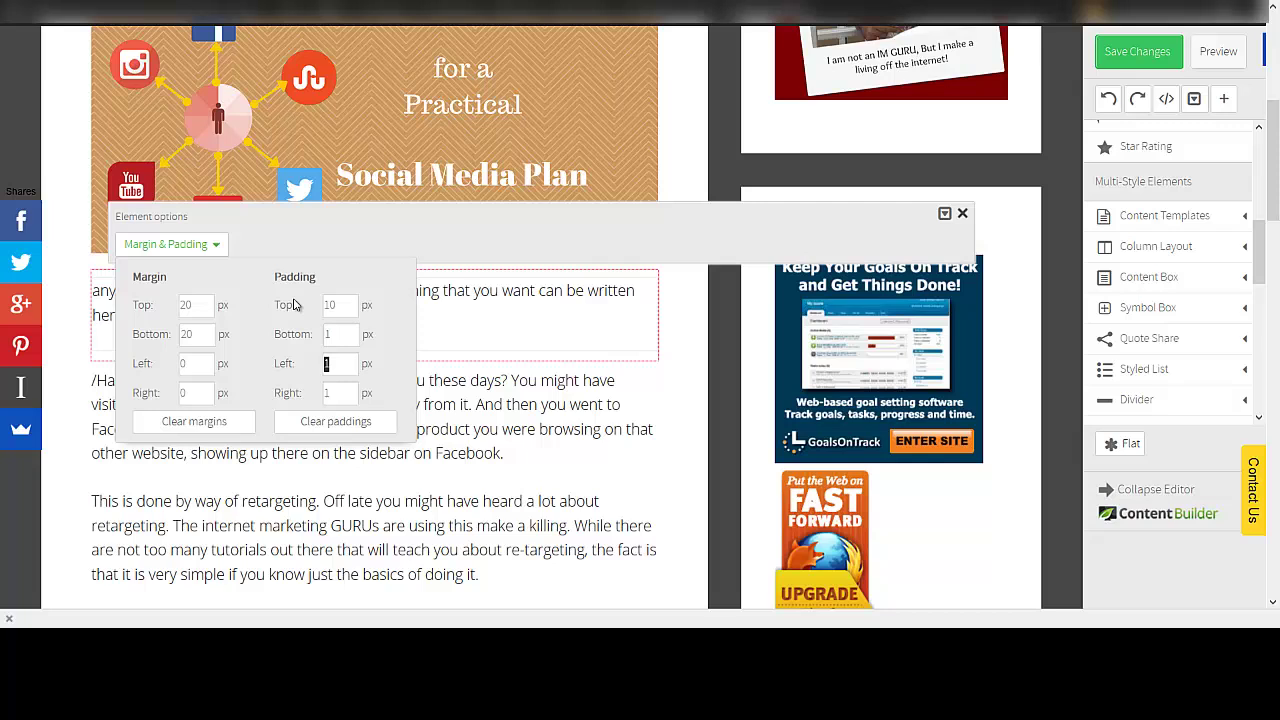
pyautogui.hotkey('shift', 'Tab')
pyautogui.write('0')
pyautogui.press('Tab')
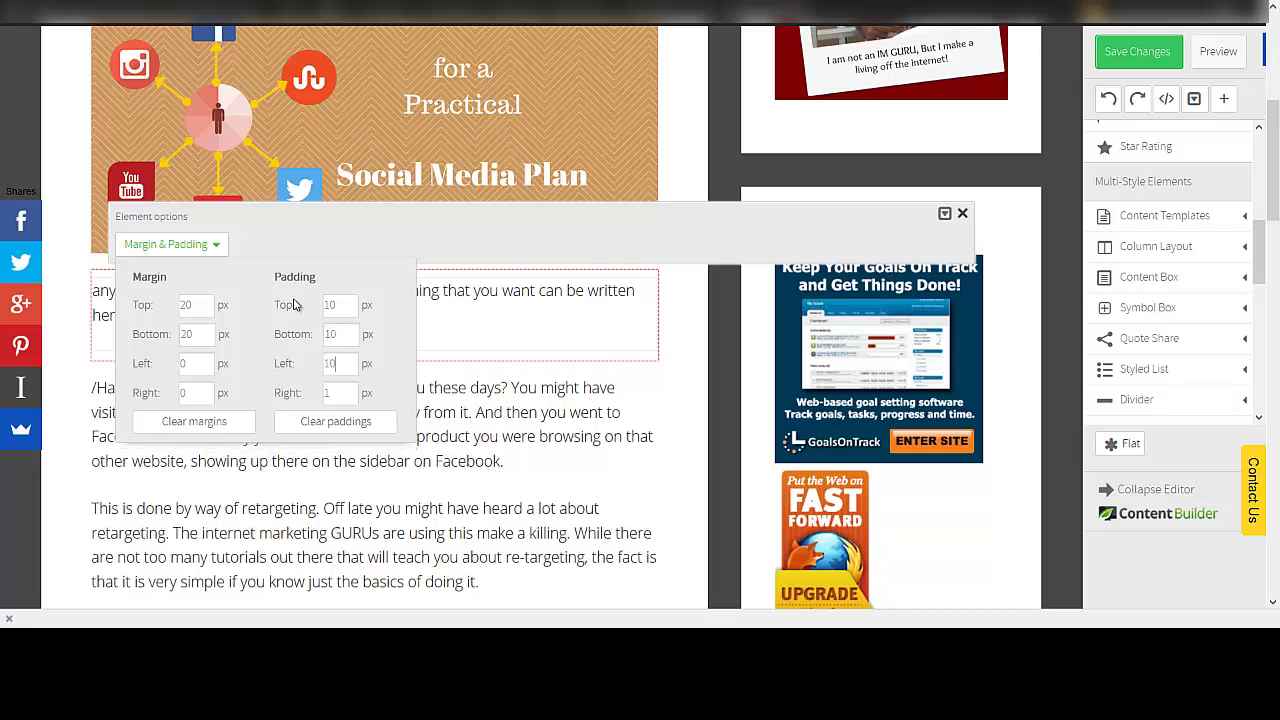
pyautogui.press('Tab')
pyautogui.write('0')
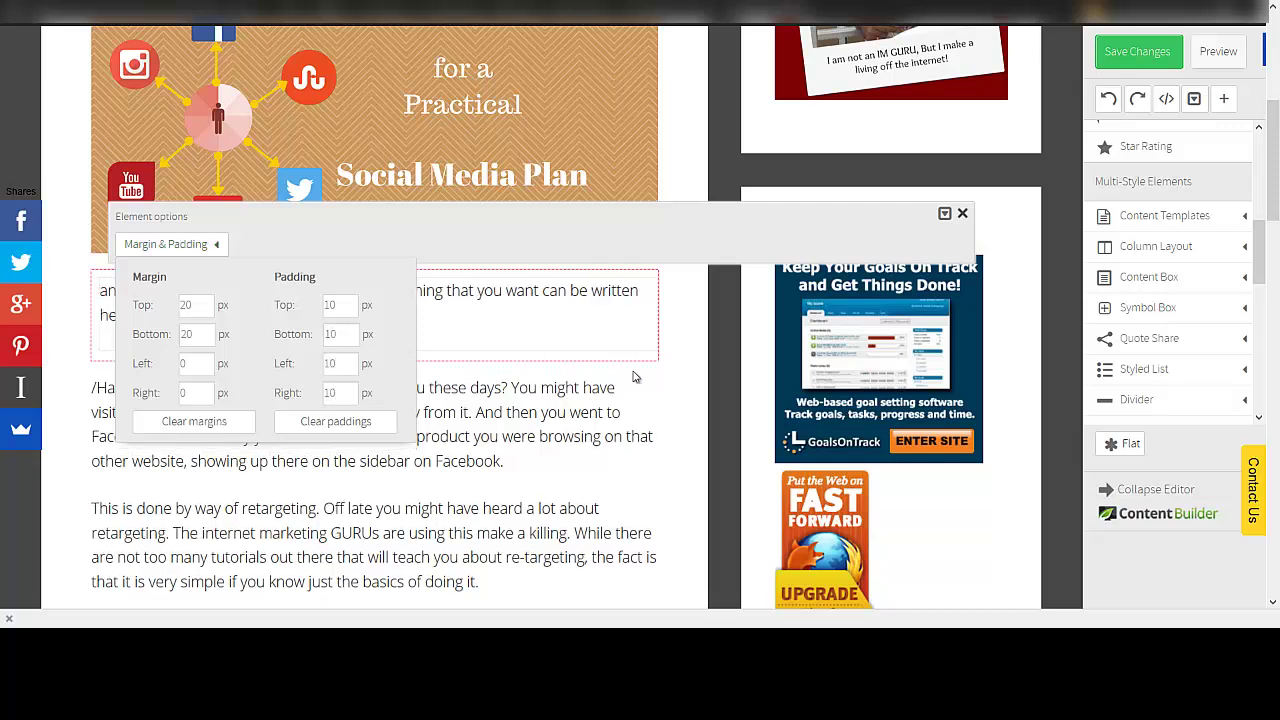
pyautogui.click(708, 369)
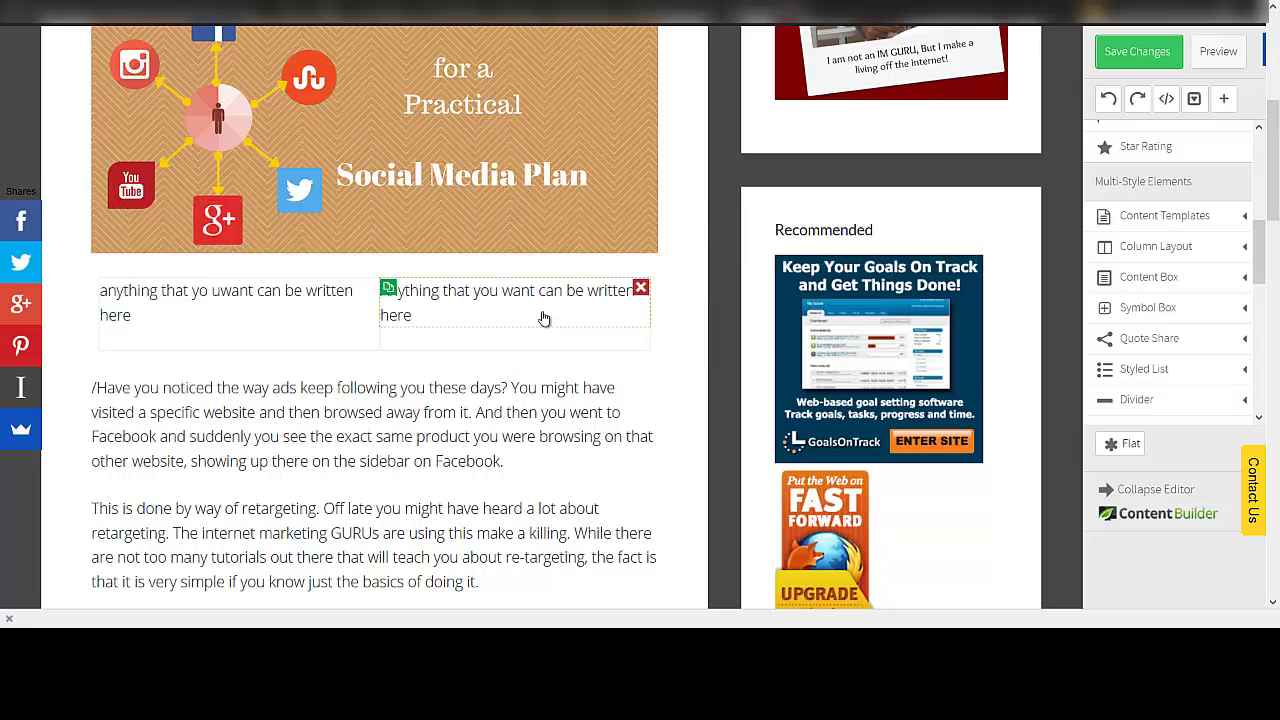
# - Colour the column 2 text orange and give it a red highlight
pyautogui.click(543, 318)
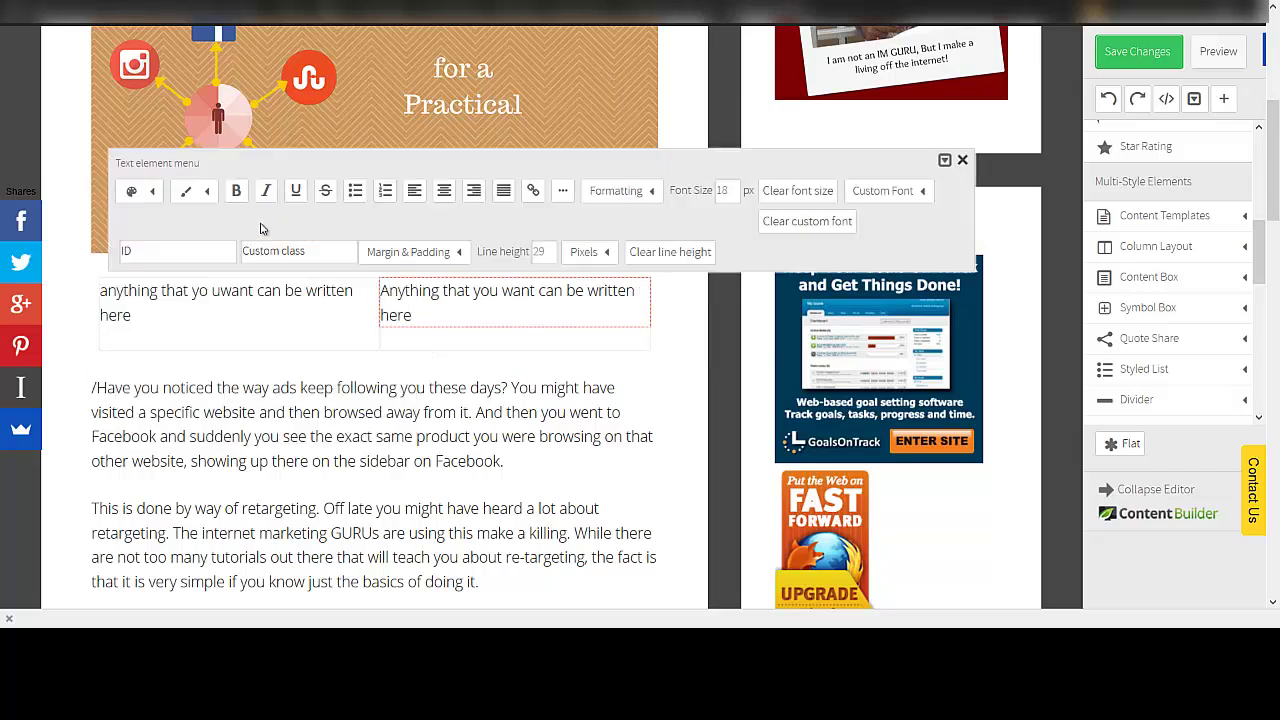
pyautogui.click(151, 193)
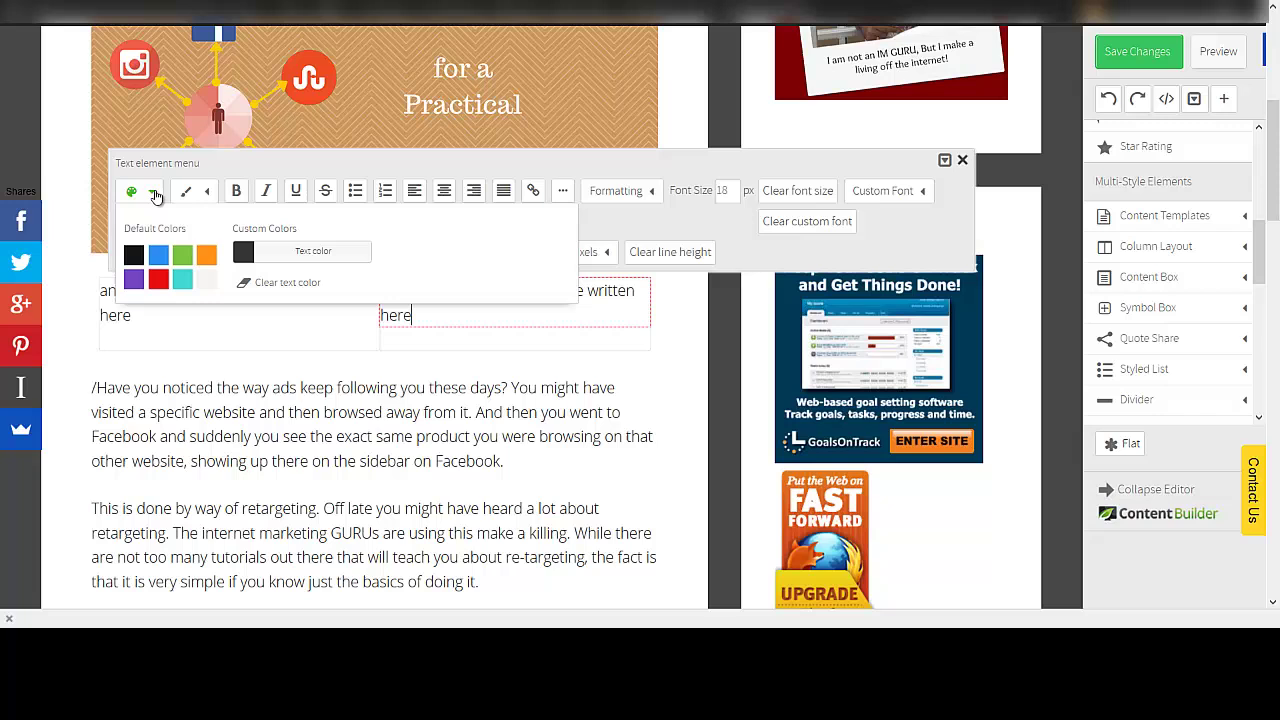
pyautogui.click(206, 257)
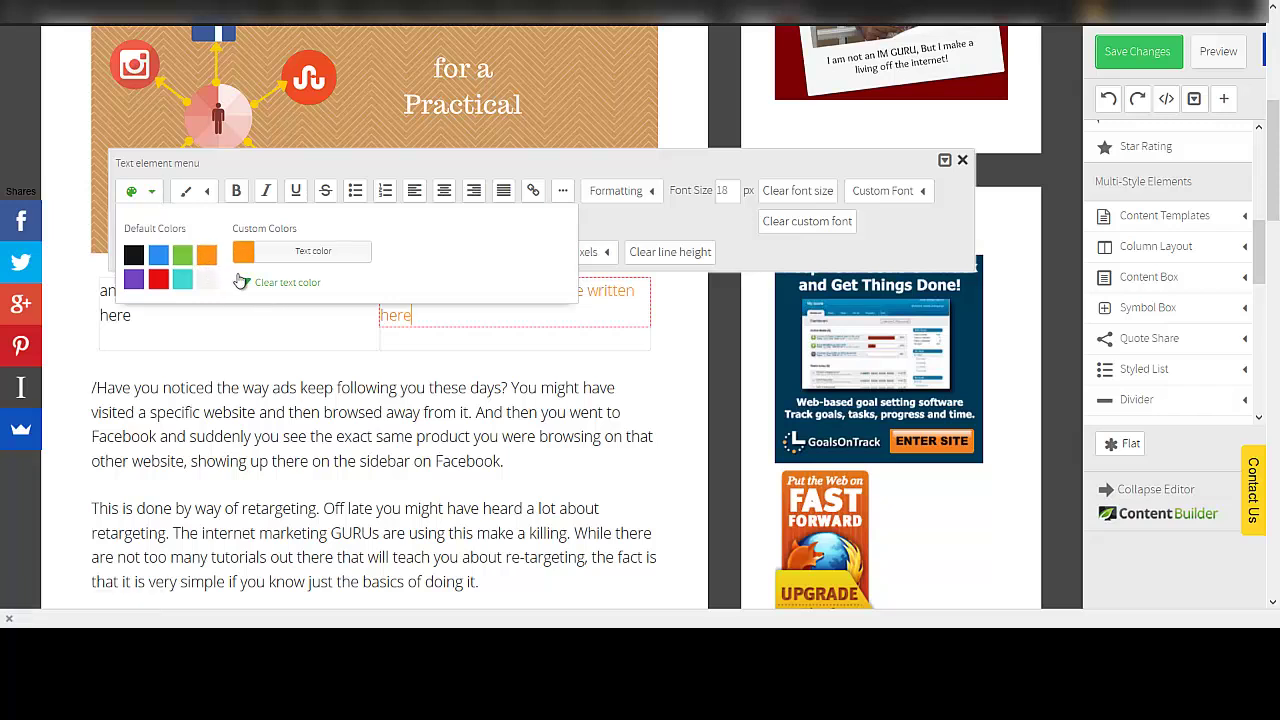
pyautogui.click(209, 192)
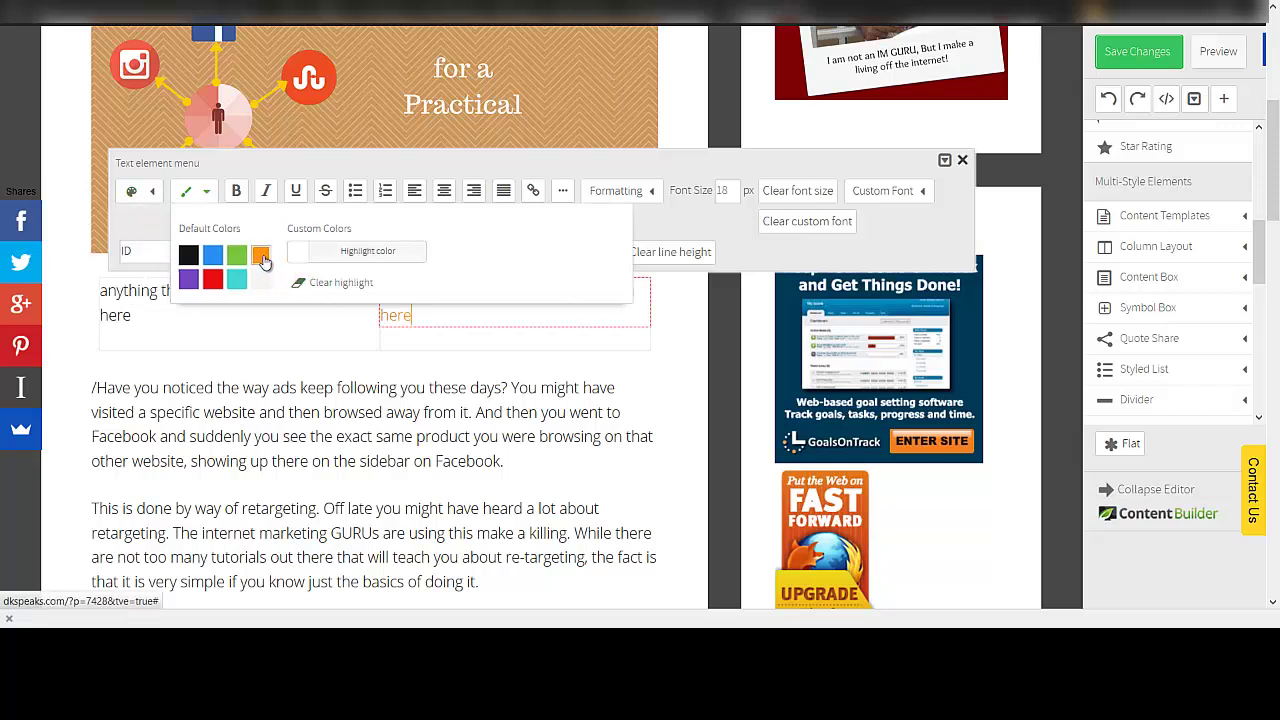
pyautogui.click(260, 256)
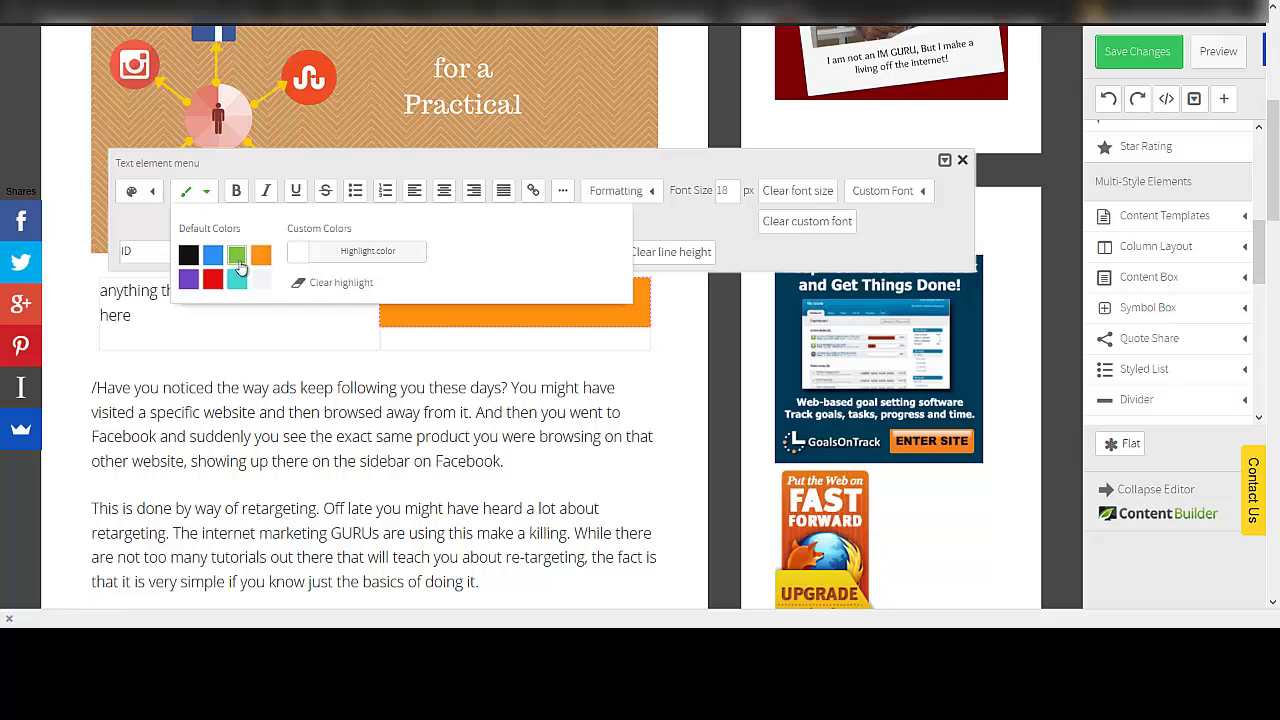
pyautogui.click(212, 280)
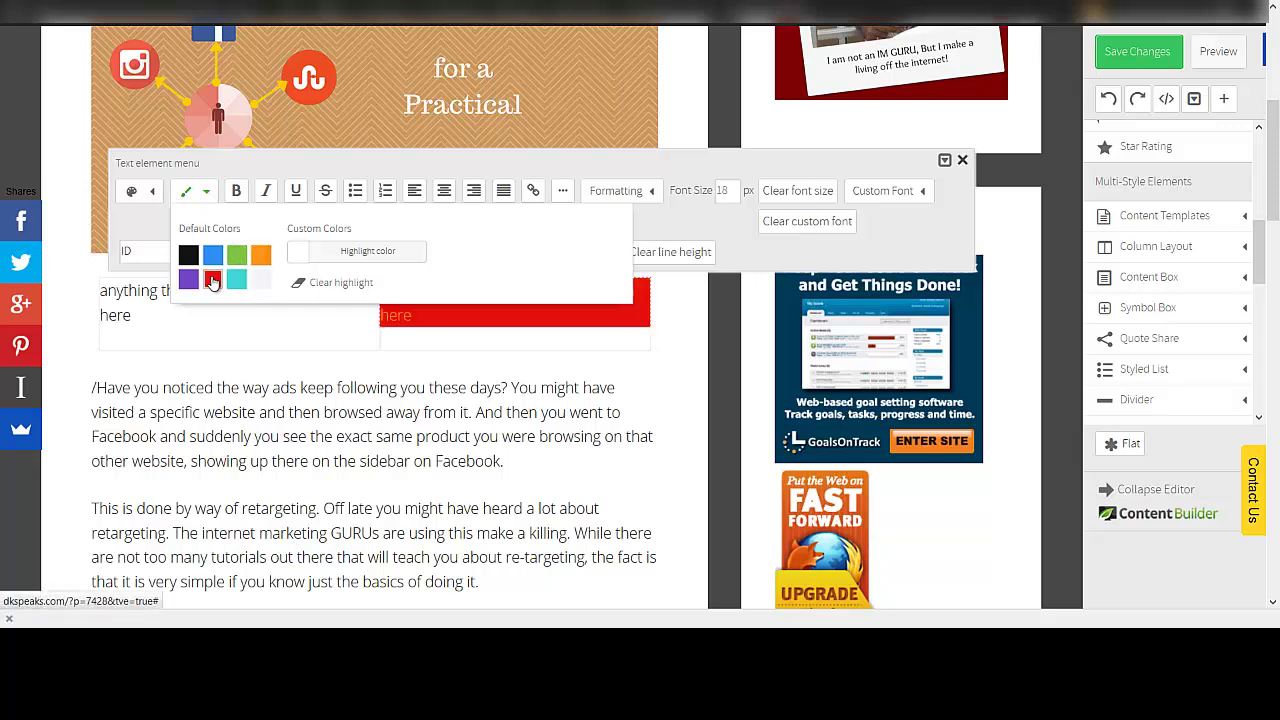
pyautogui.click(416, 352)
pyautogui.click(303, 337)
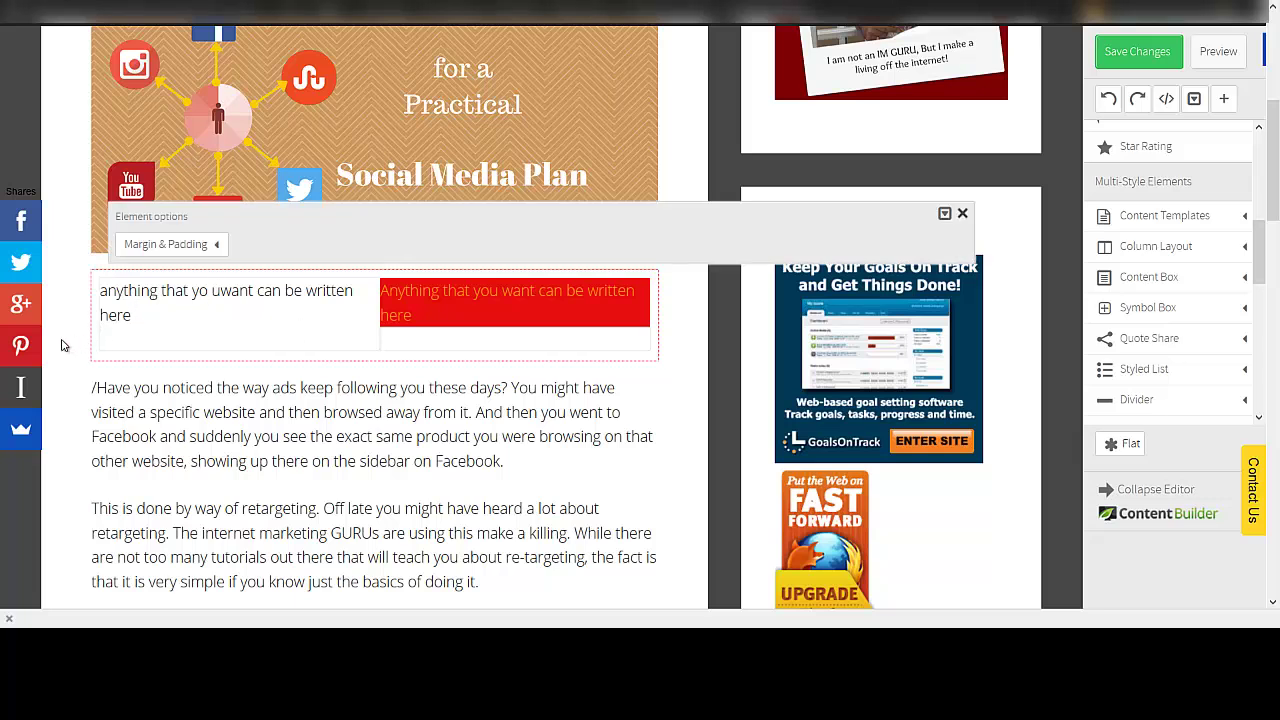
# - Give the column 1 text a red highlight and set the text colour in both columns to white
pyautogui.click(143, 297)
pyautogui.click(128, 318)
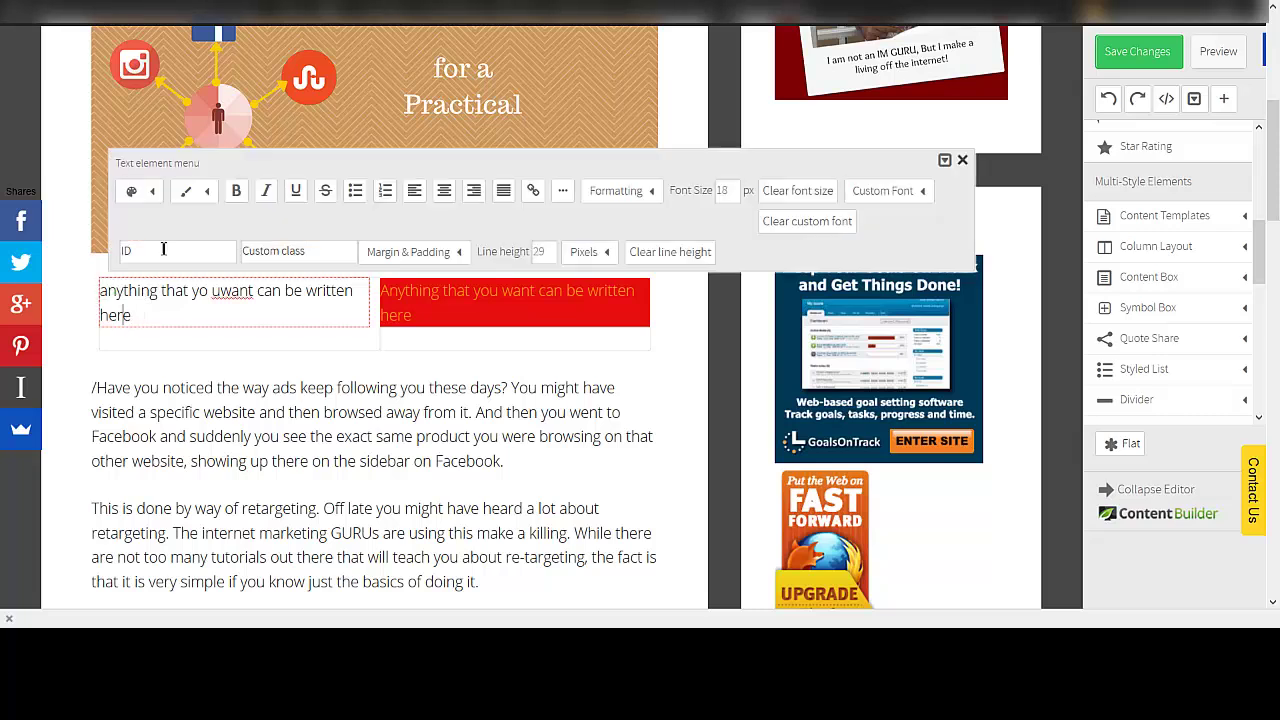
pyautogui.click(207, 193)
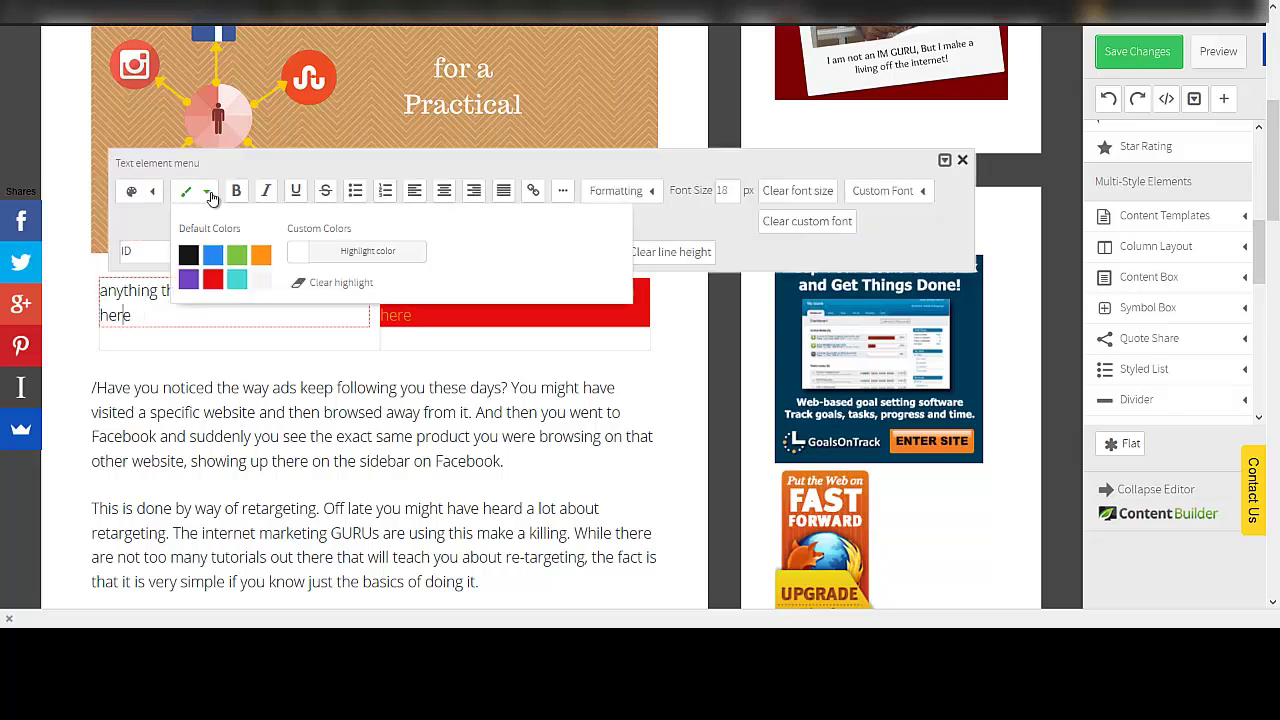
pyautogui.click(212, 280)
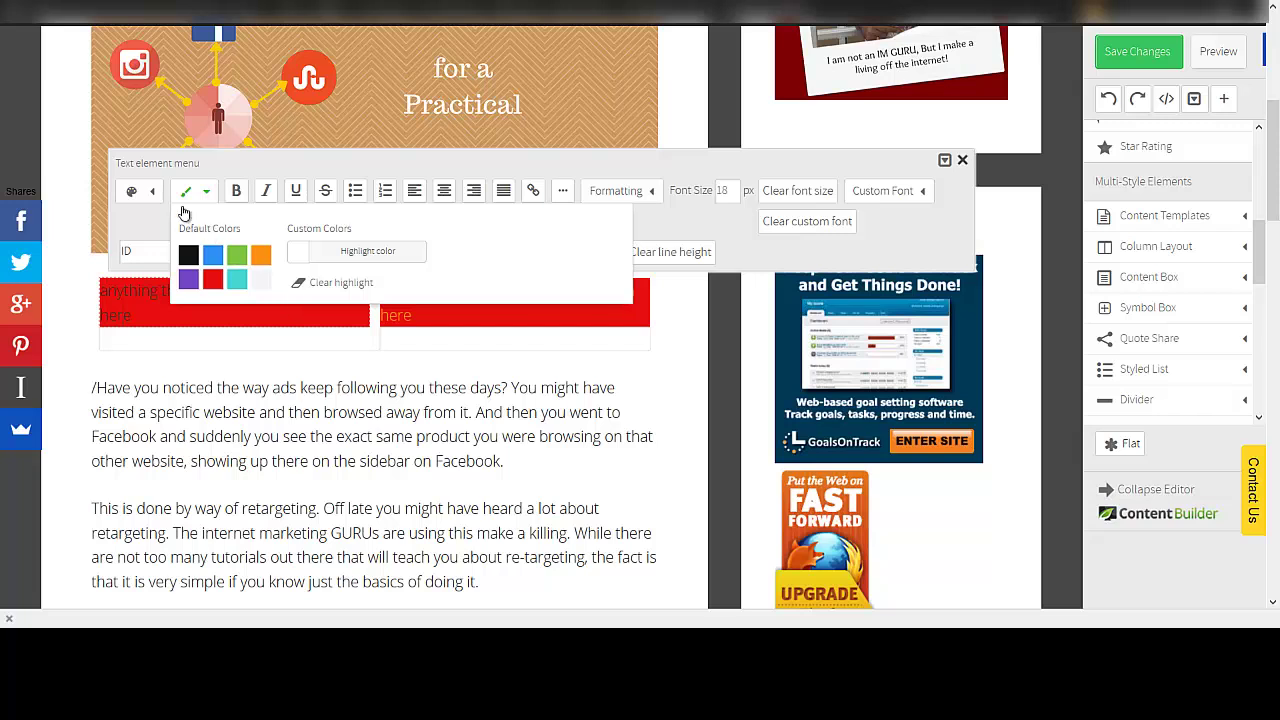
pyautogui.click(151, 191)
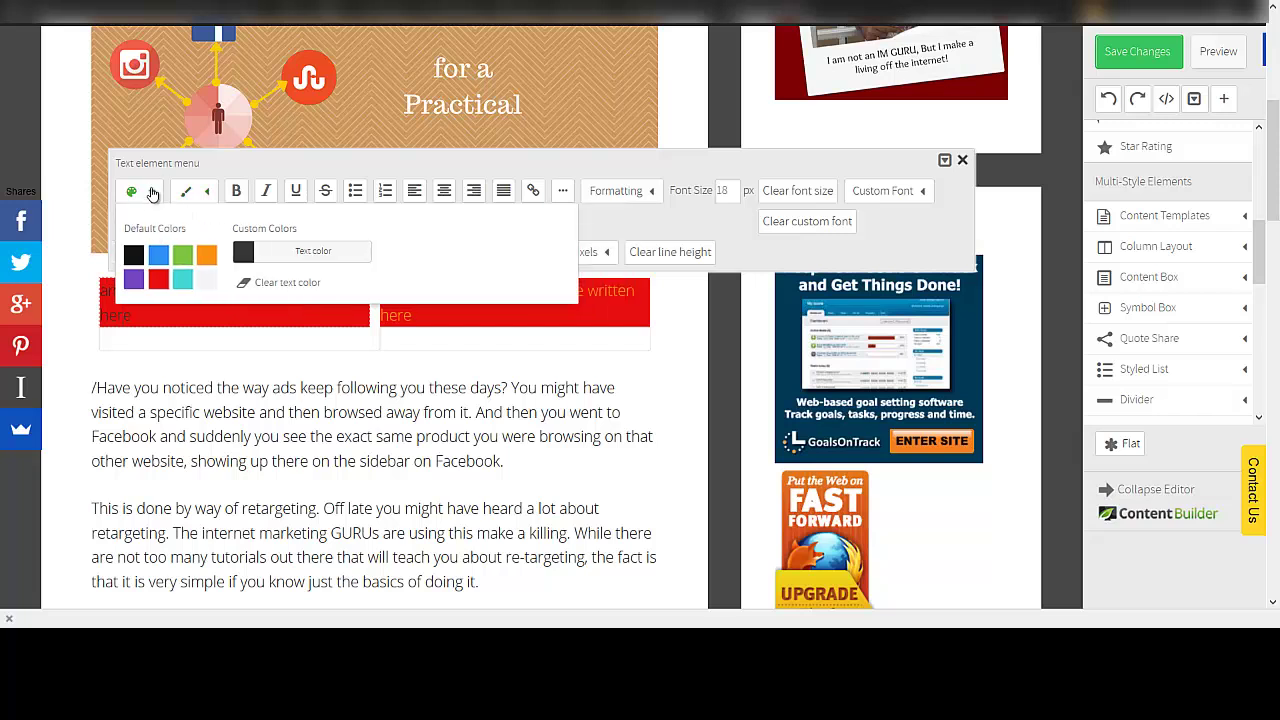
pyautogui.click(207, 281)
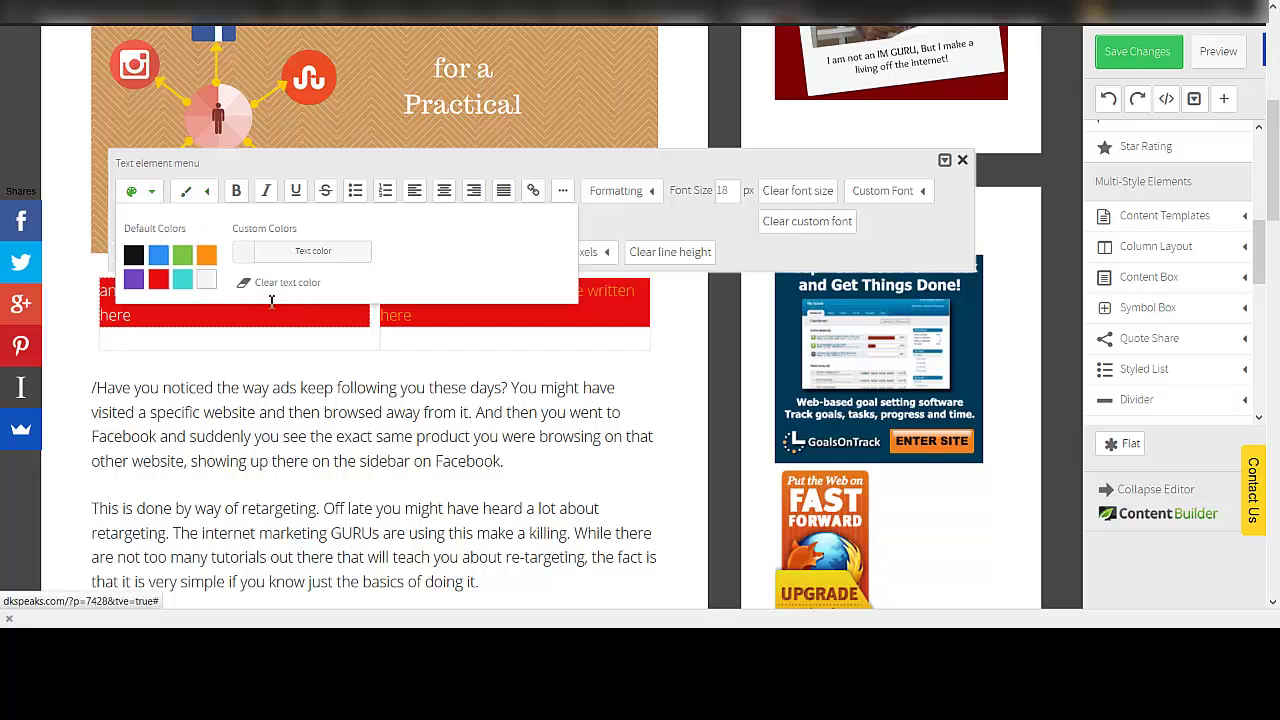
pyautogui.click(711, 404)
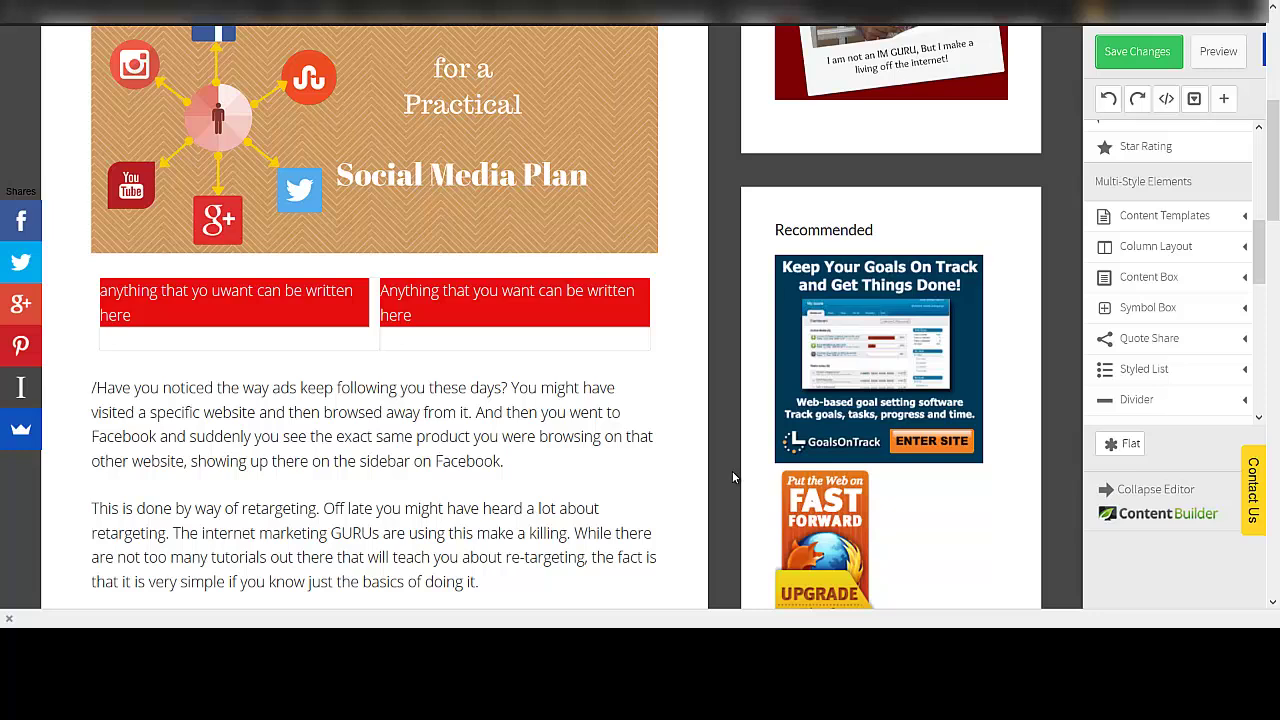
# - Set the left padding of the column 2 text to 10 px
pyautogui.scroll(-1, 732, 477)
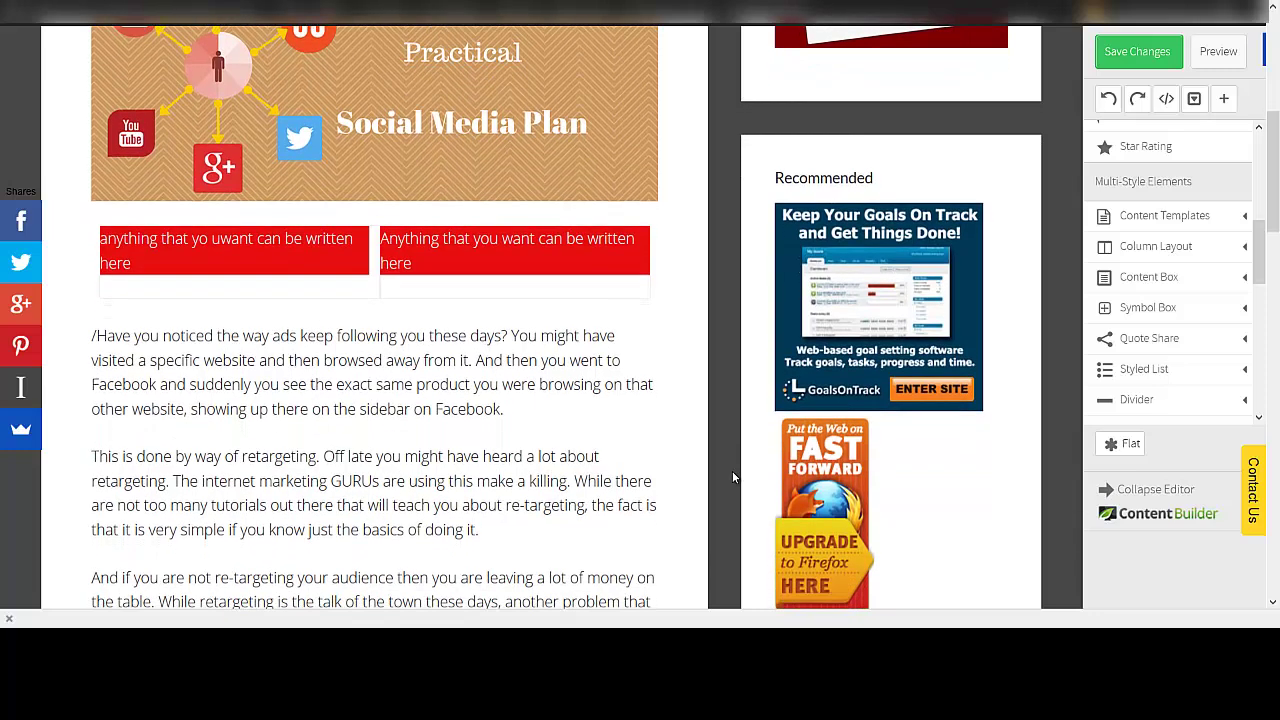
pyautogui.scroll(-1, 732, 477)
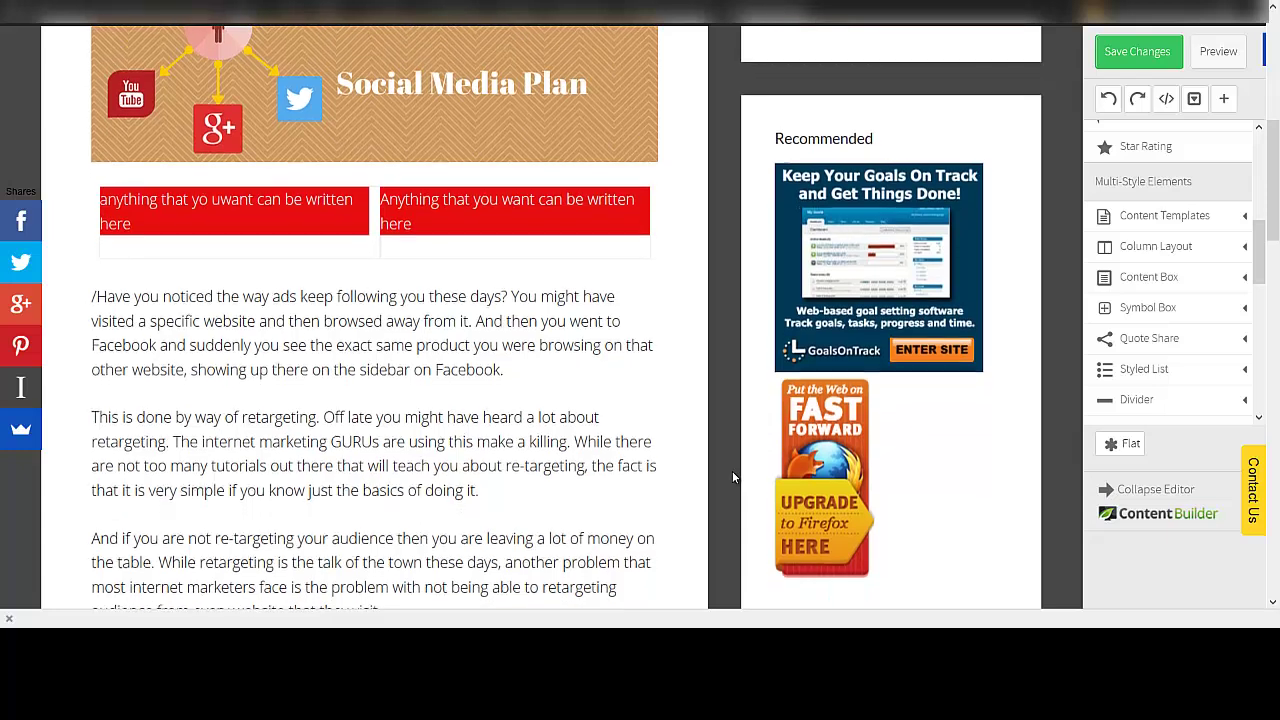
pyautogui.click(478, 198)
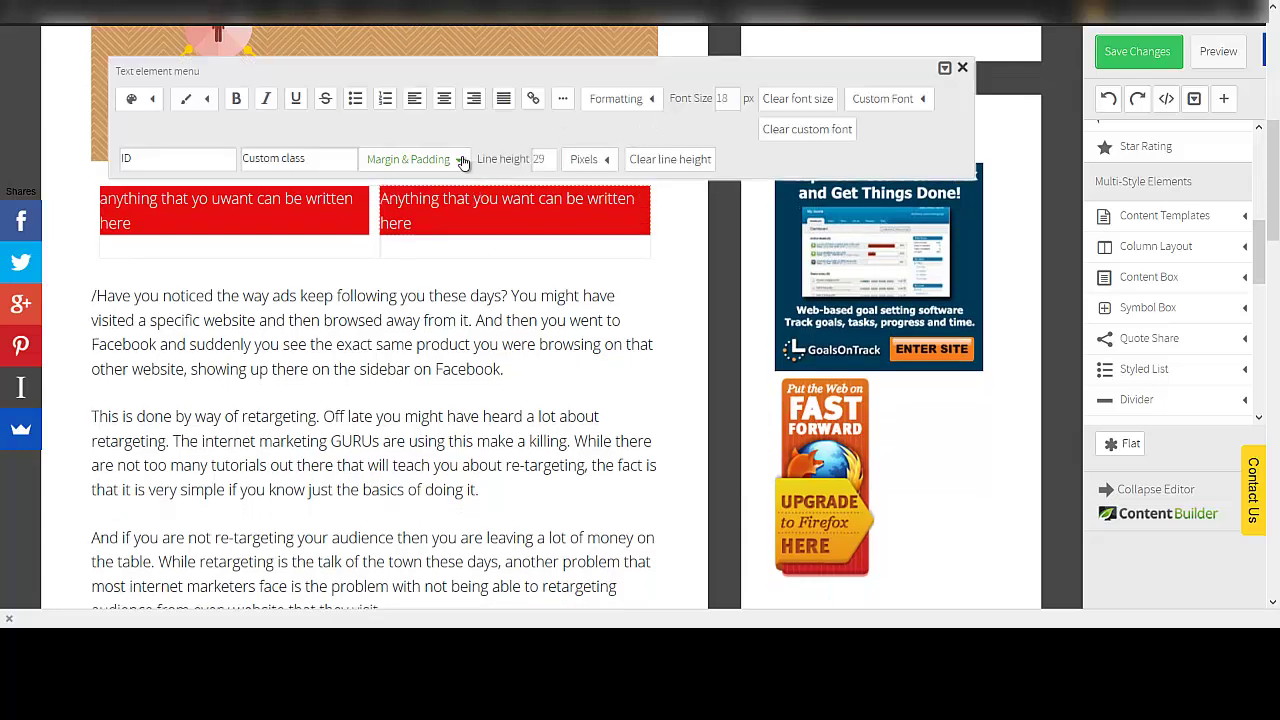
pyautogui.click(464, 161)
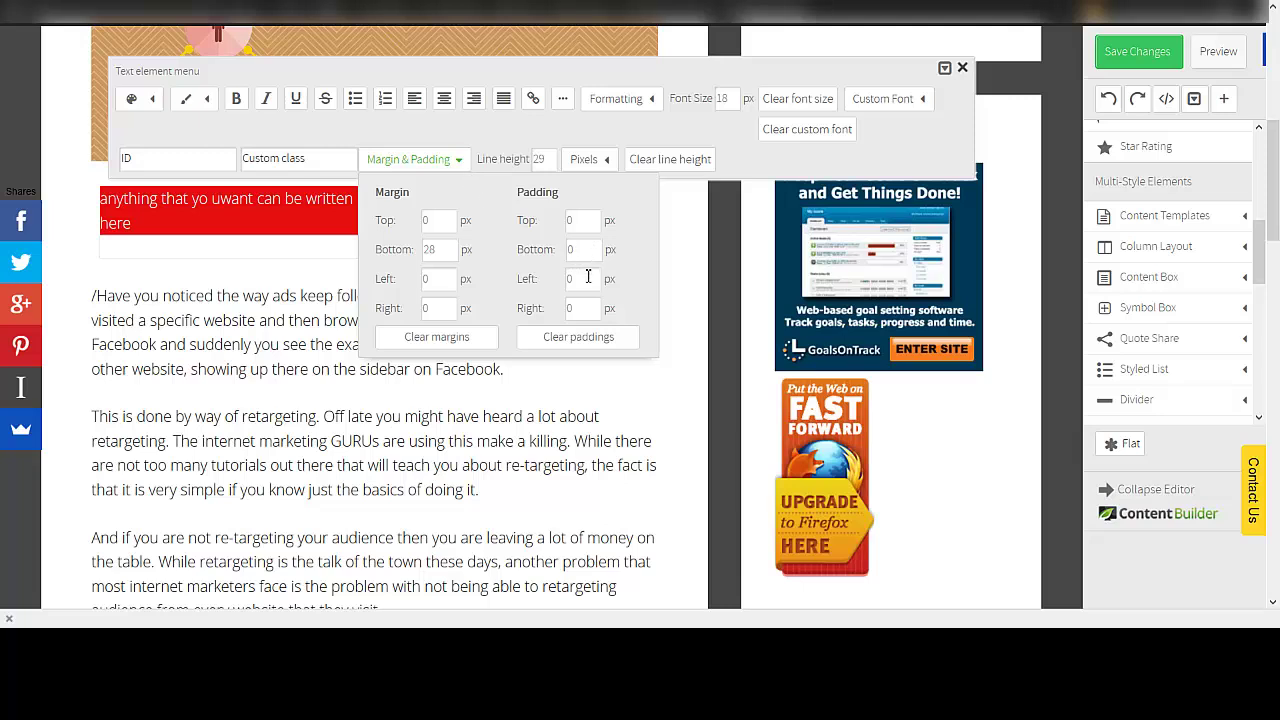
pyautogui.moveTo(587, 283); pyautogui.dragTo(522, 278)
pyautogui.write('10')
pyautogui.click(720, 345)
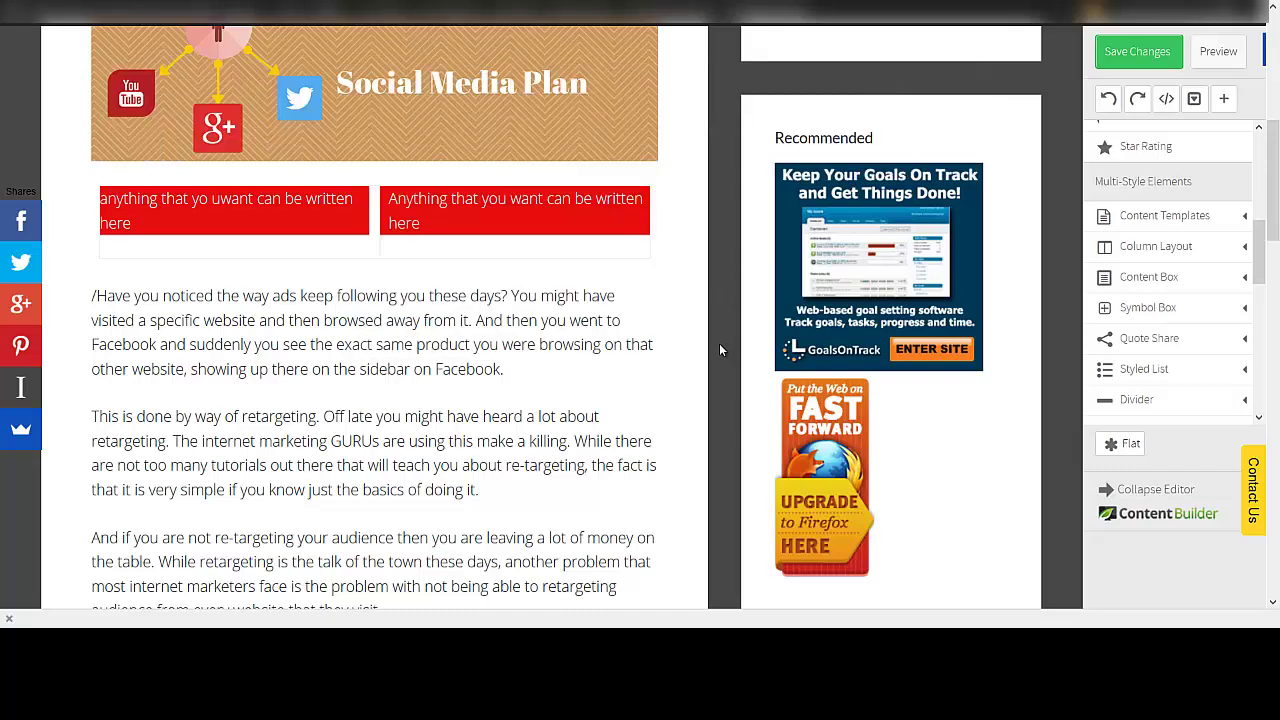
# - Set the left padding of the column 1 text to 10 px
pyautogui.click(257, 214)
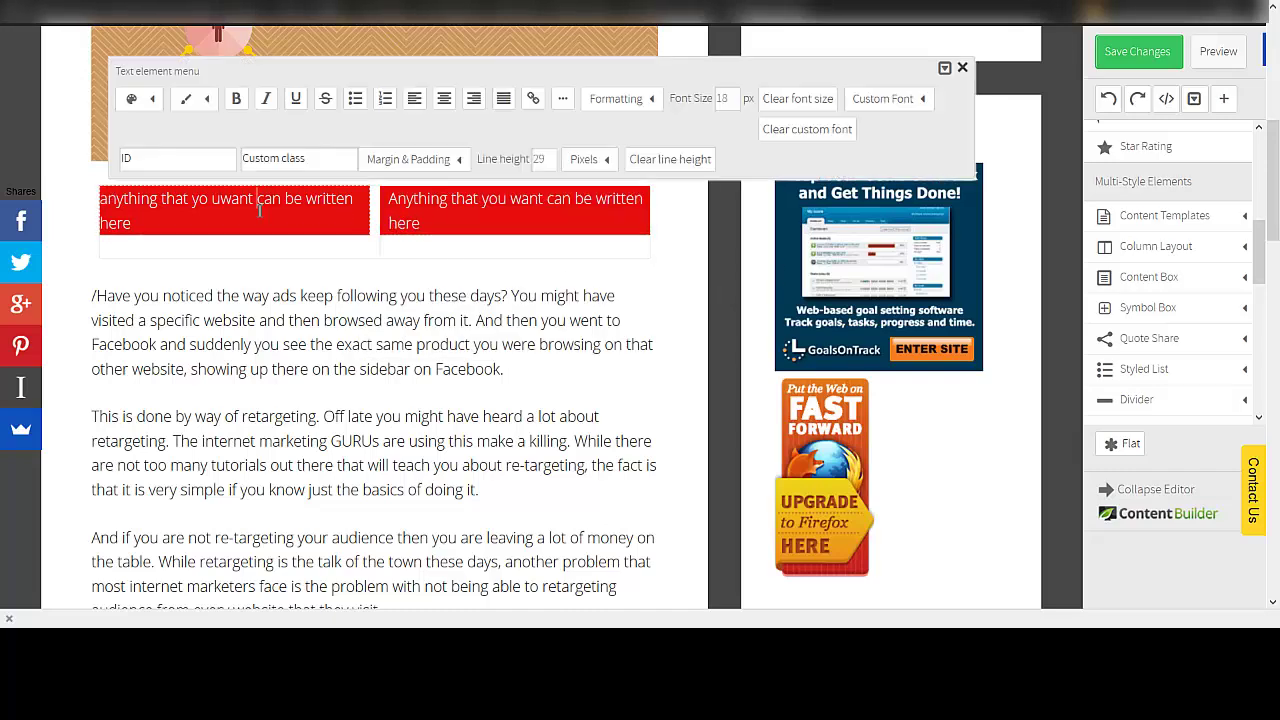
pyautogui.click(456, 163)
pyautogui.moveTo(578, 280); pyautogui.dragTo(539, 283)
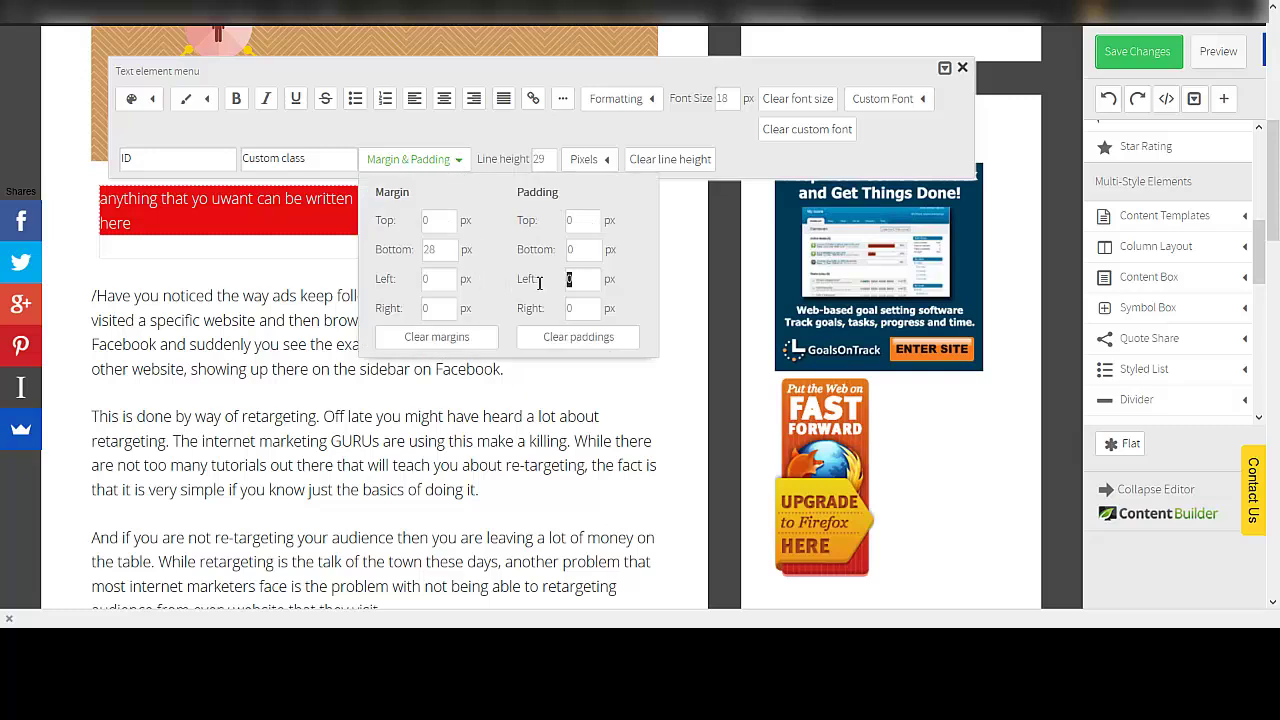
pyautogui.write('10')
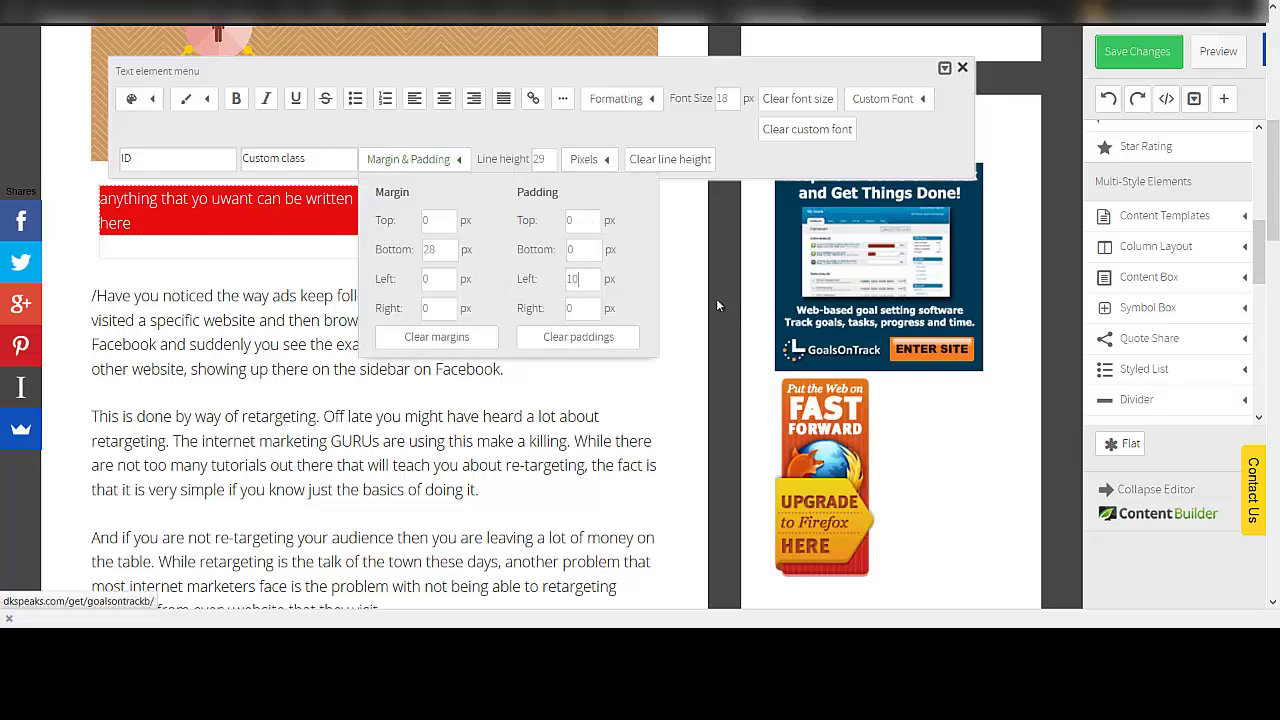
pyautogui.click(646, 338)
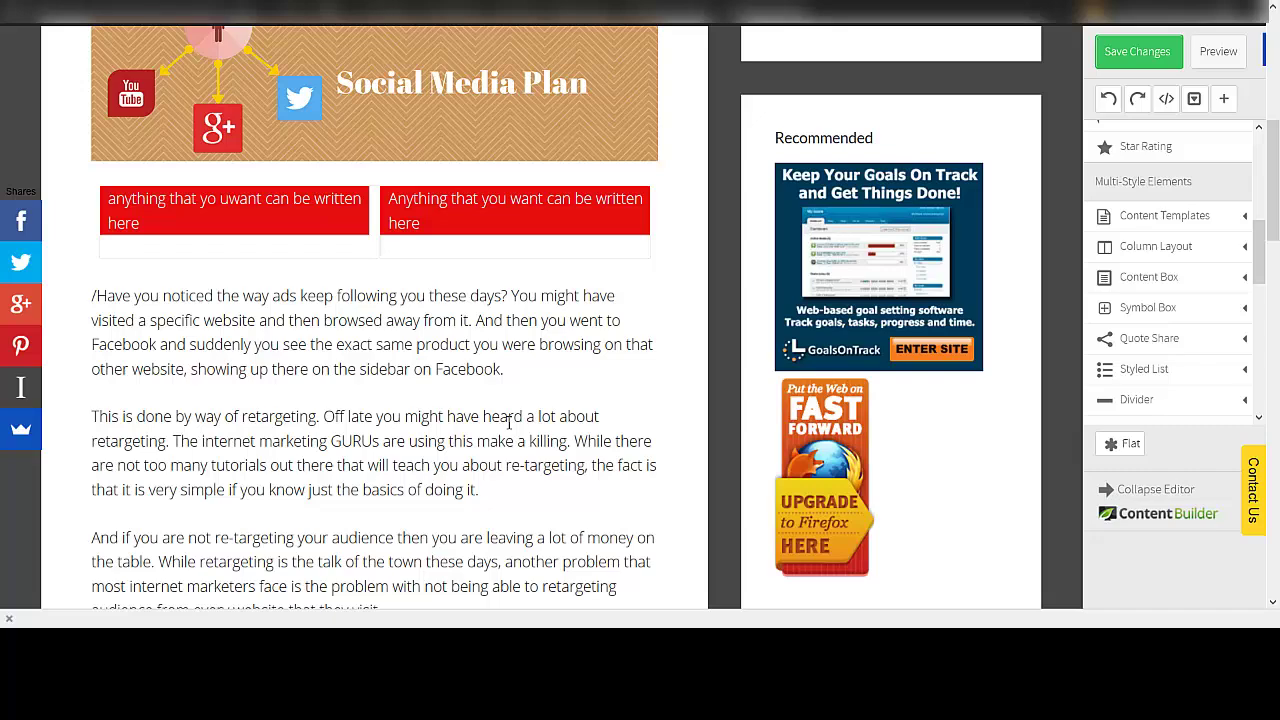
# - Insert a Twitter Share 1 quote element between the two-column block and the first paragraph of the post
pyautogui.scroll(-1, 508, 422)
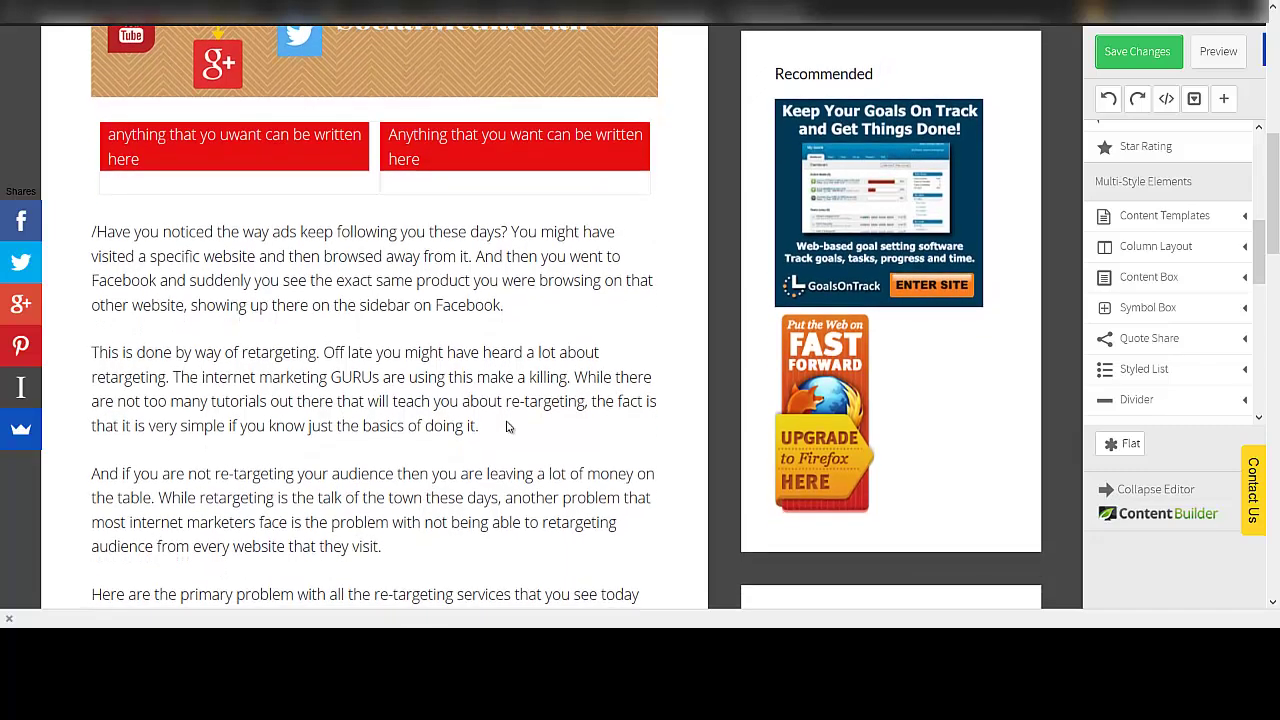
pyautogui.scroll(-2, 507, 427)
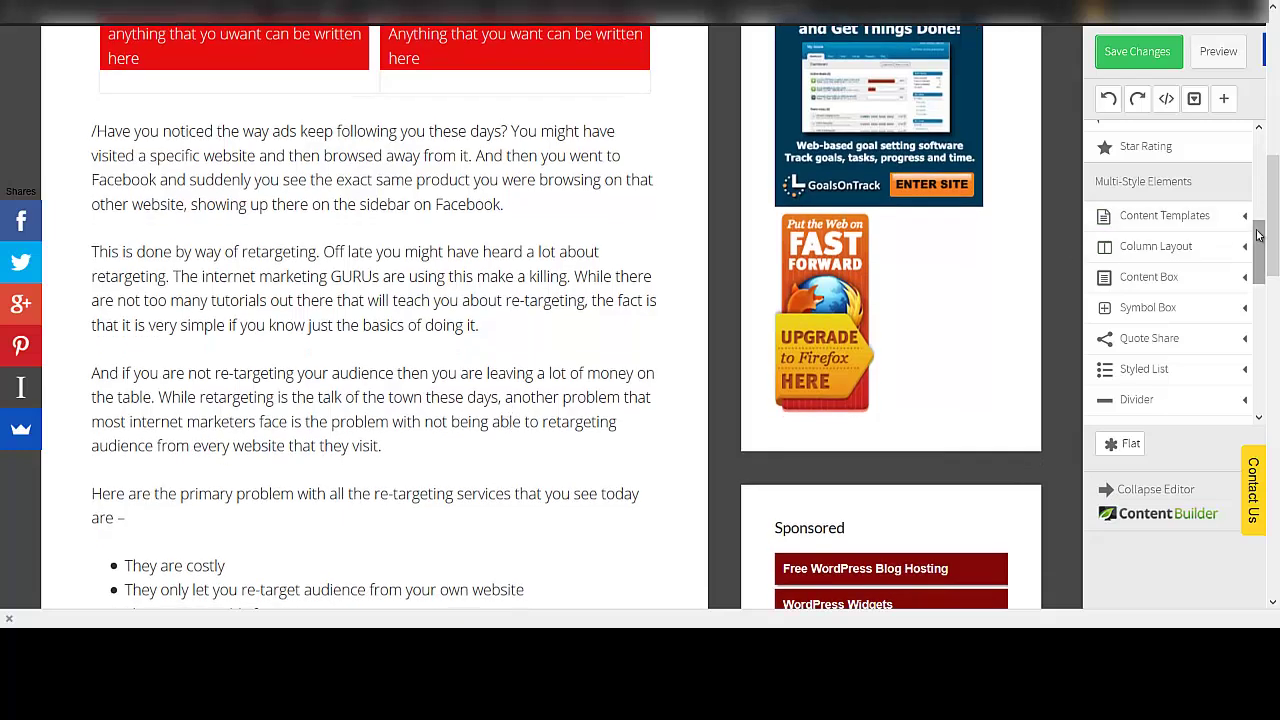
pyautogui.scroll(-1, 1255, 250)
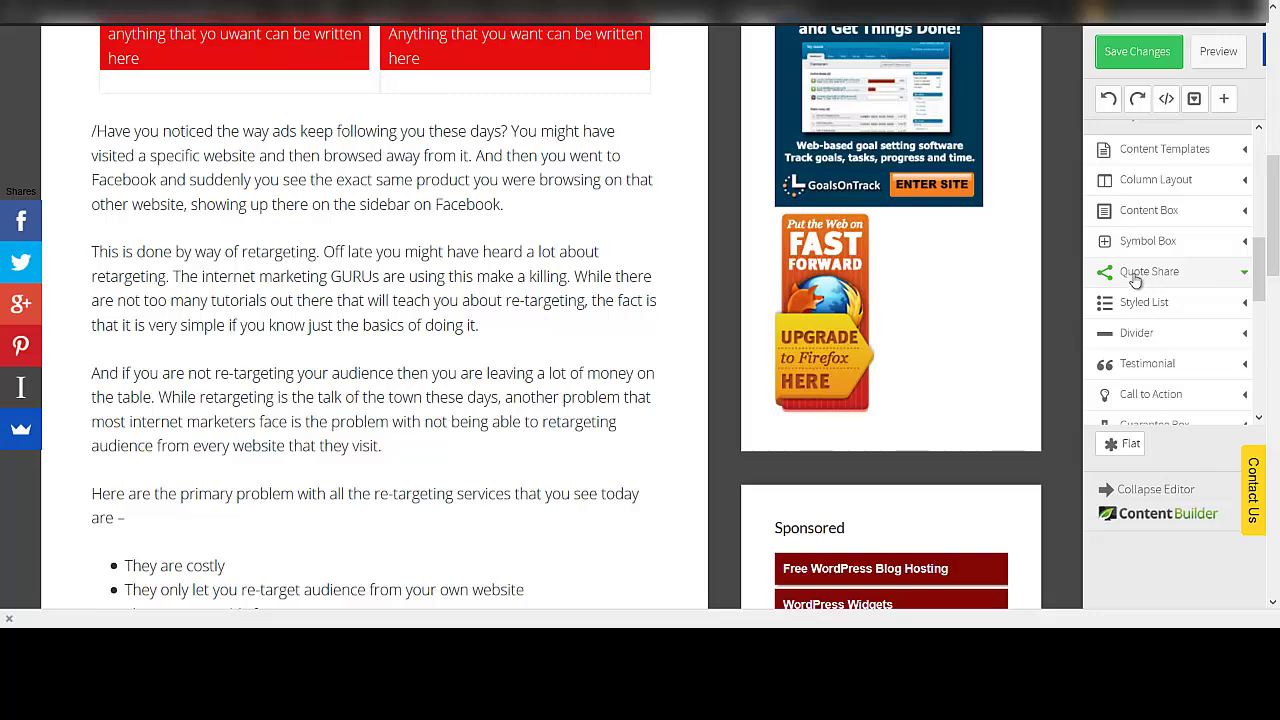
pyautogui.scroll(-7, 553, 365)
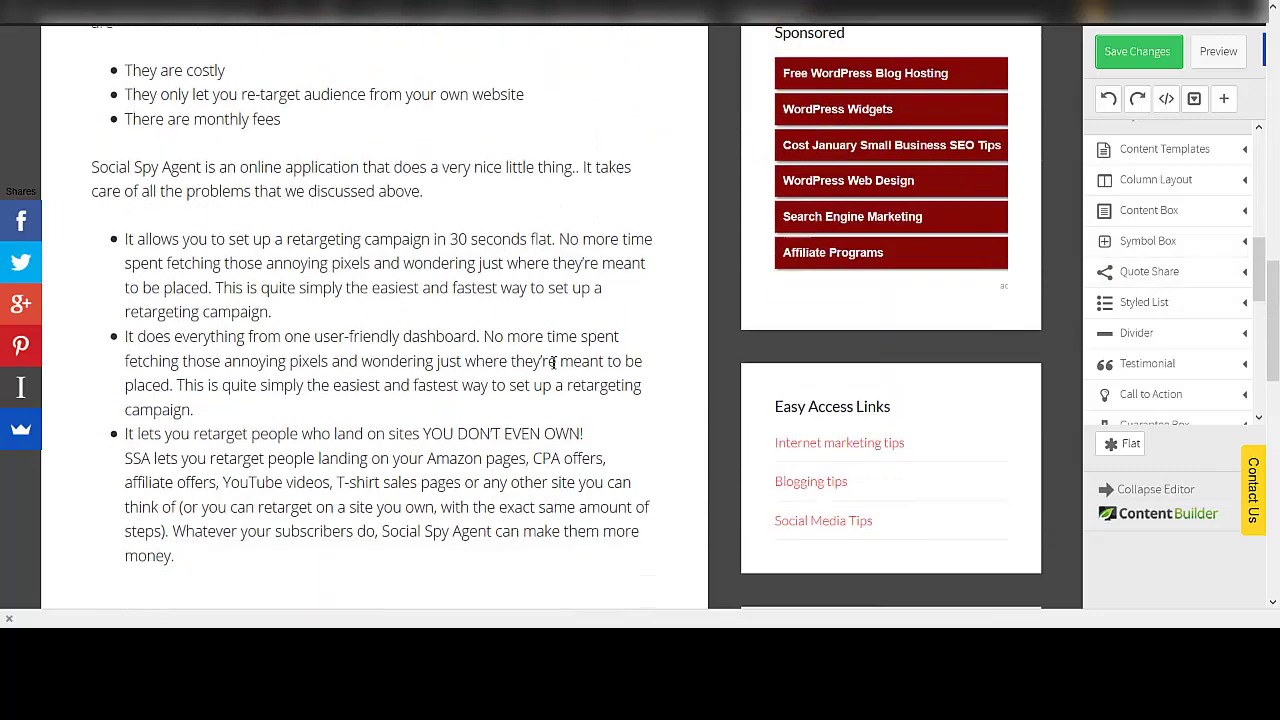
pyautogui.scroll(-1, 553, 362)
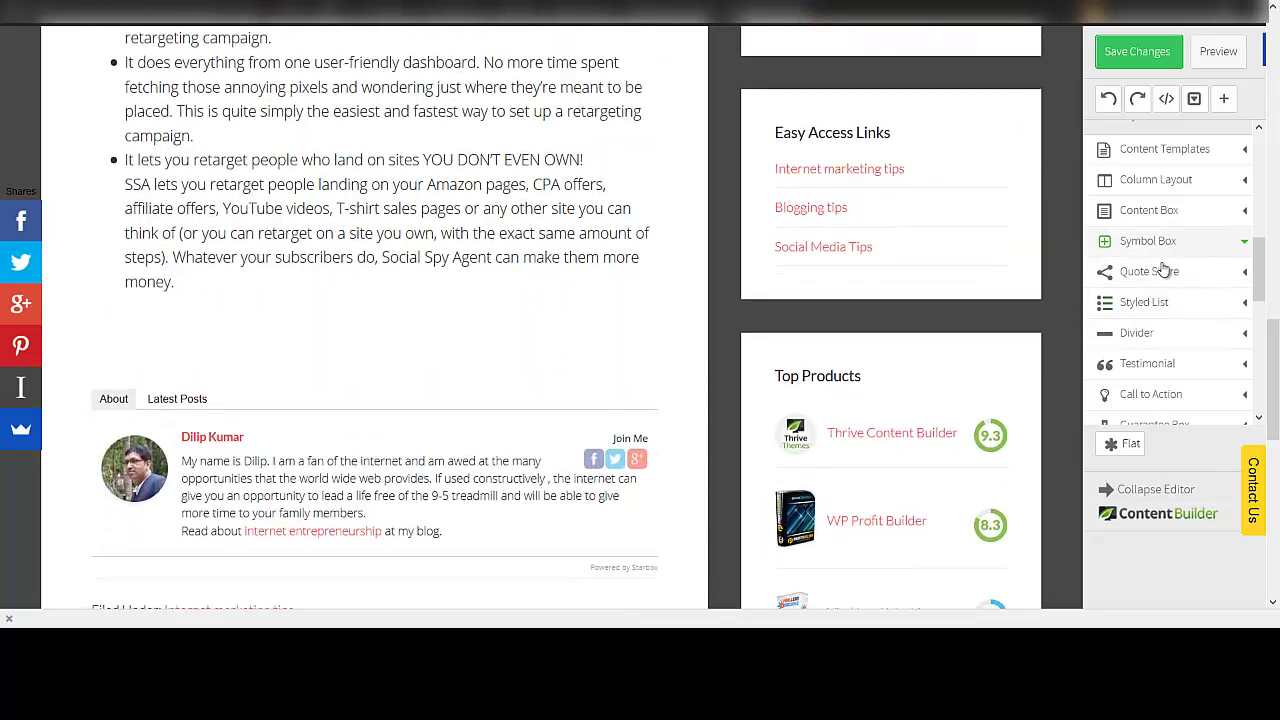
pyautogui.moveTo(1150, 280); pyautogui.dragTo(556, 349)
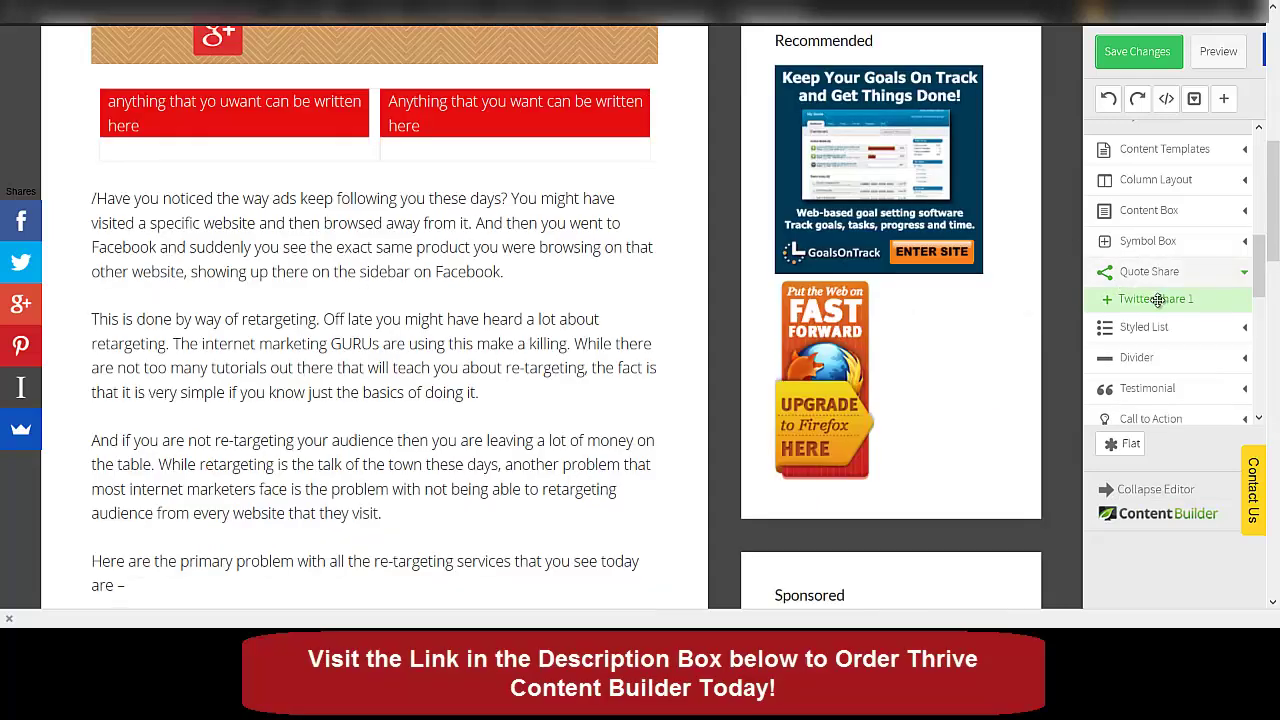
pyautogui.moveTo(1157, 300); pyautogui.dragTo(624, 192)
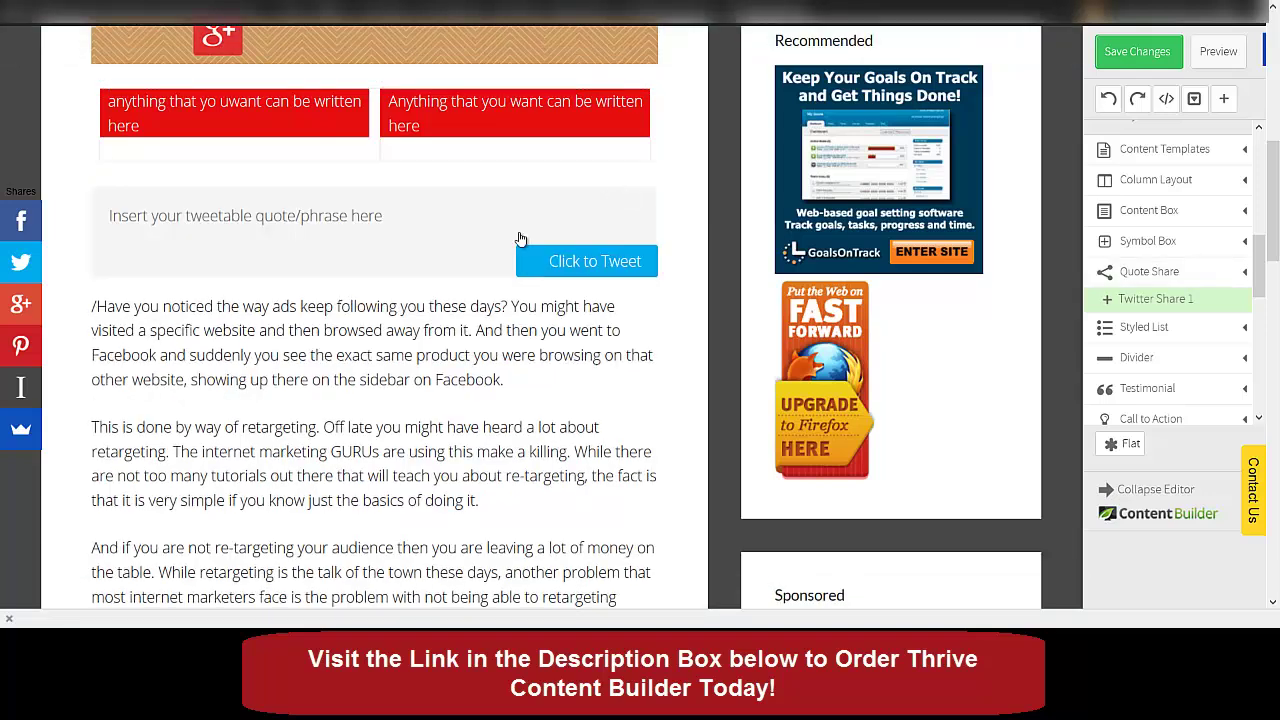
# - Select the tweetable quote text, leave it unedited, and delete the Twitter share box from below the columns
pyautogui.click(293, 216)
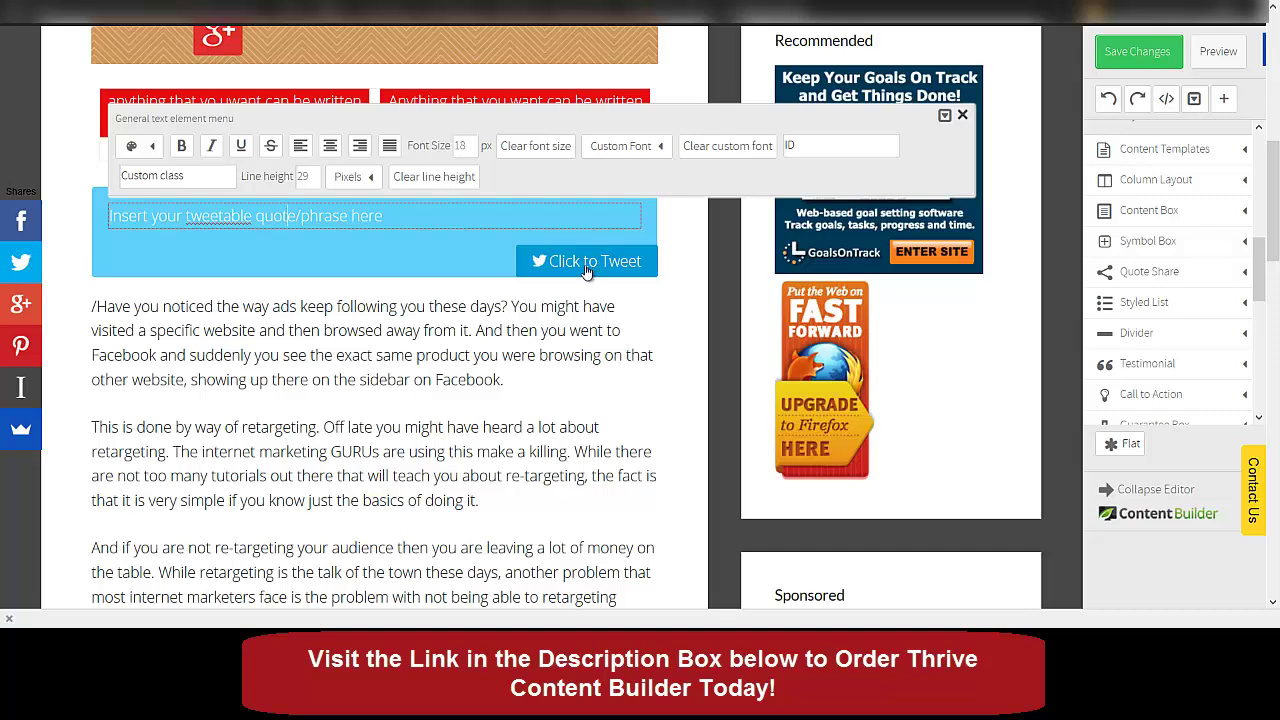
pyautogui.click(474, 347)
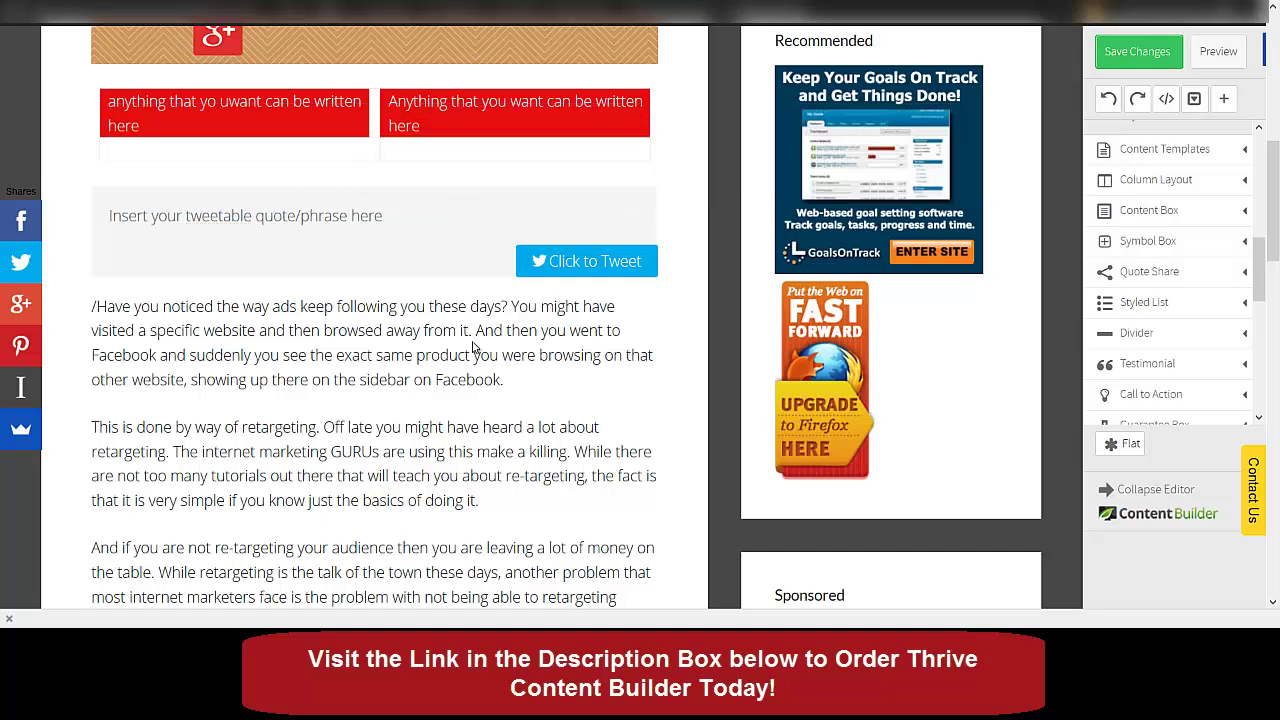
pyautogui.click(650, 195)
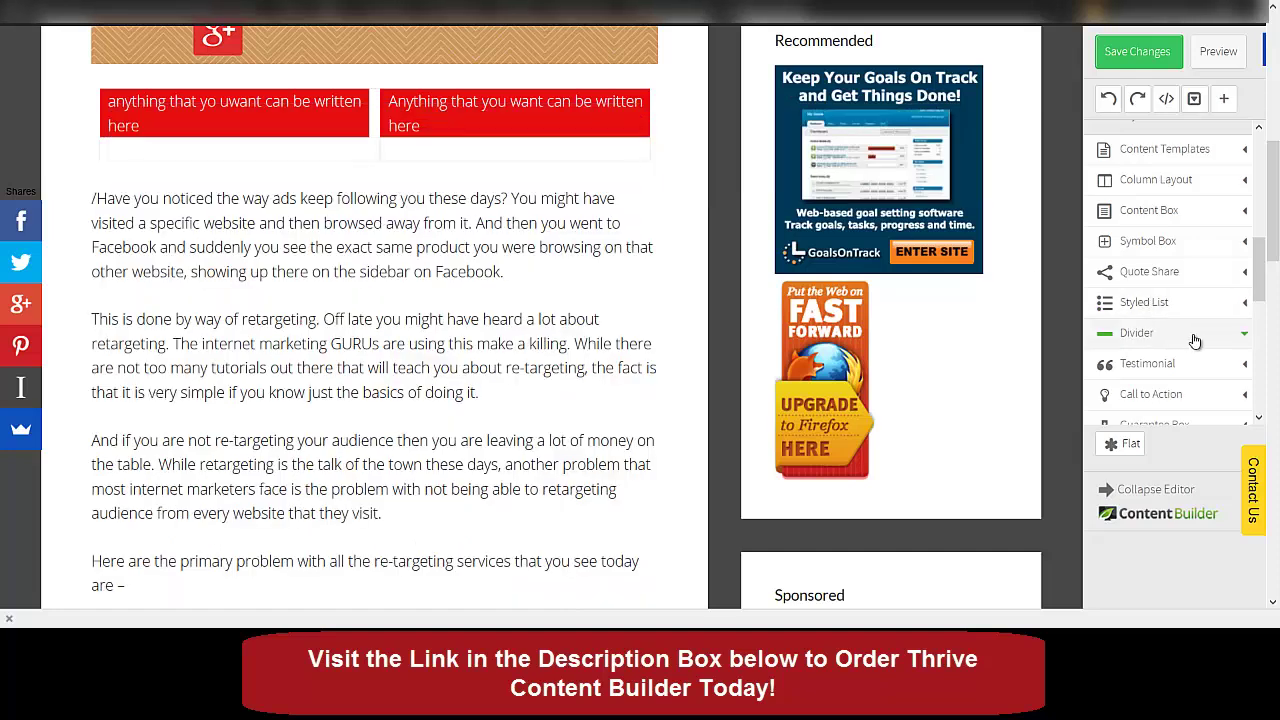
# - Show the available divider styles for the post
pyautogui.click(1245, 338)
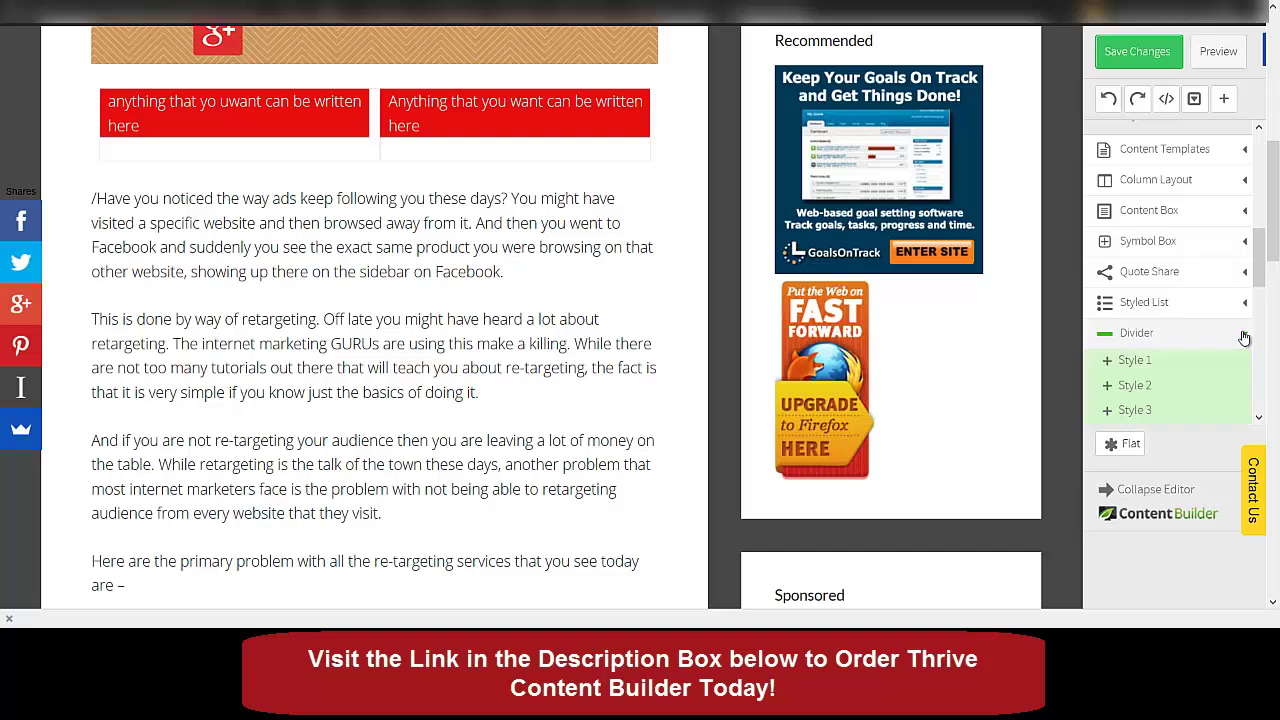